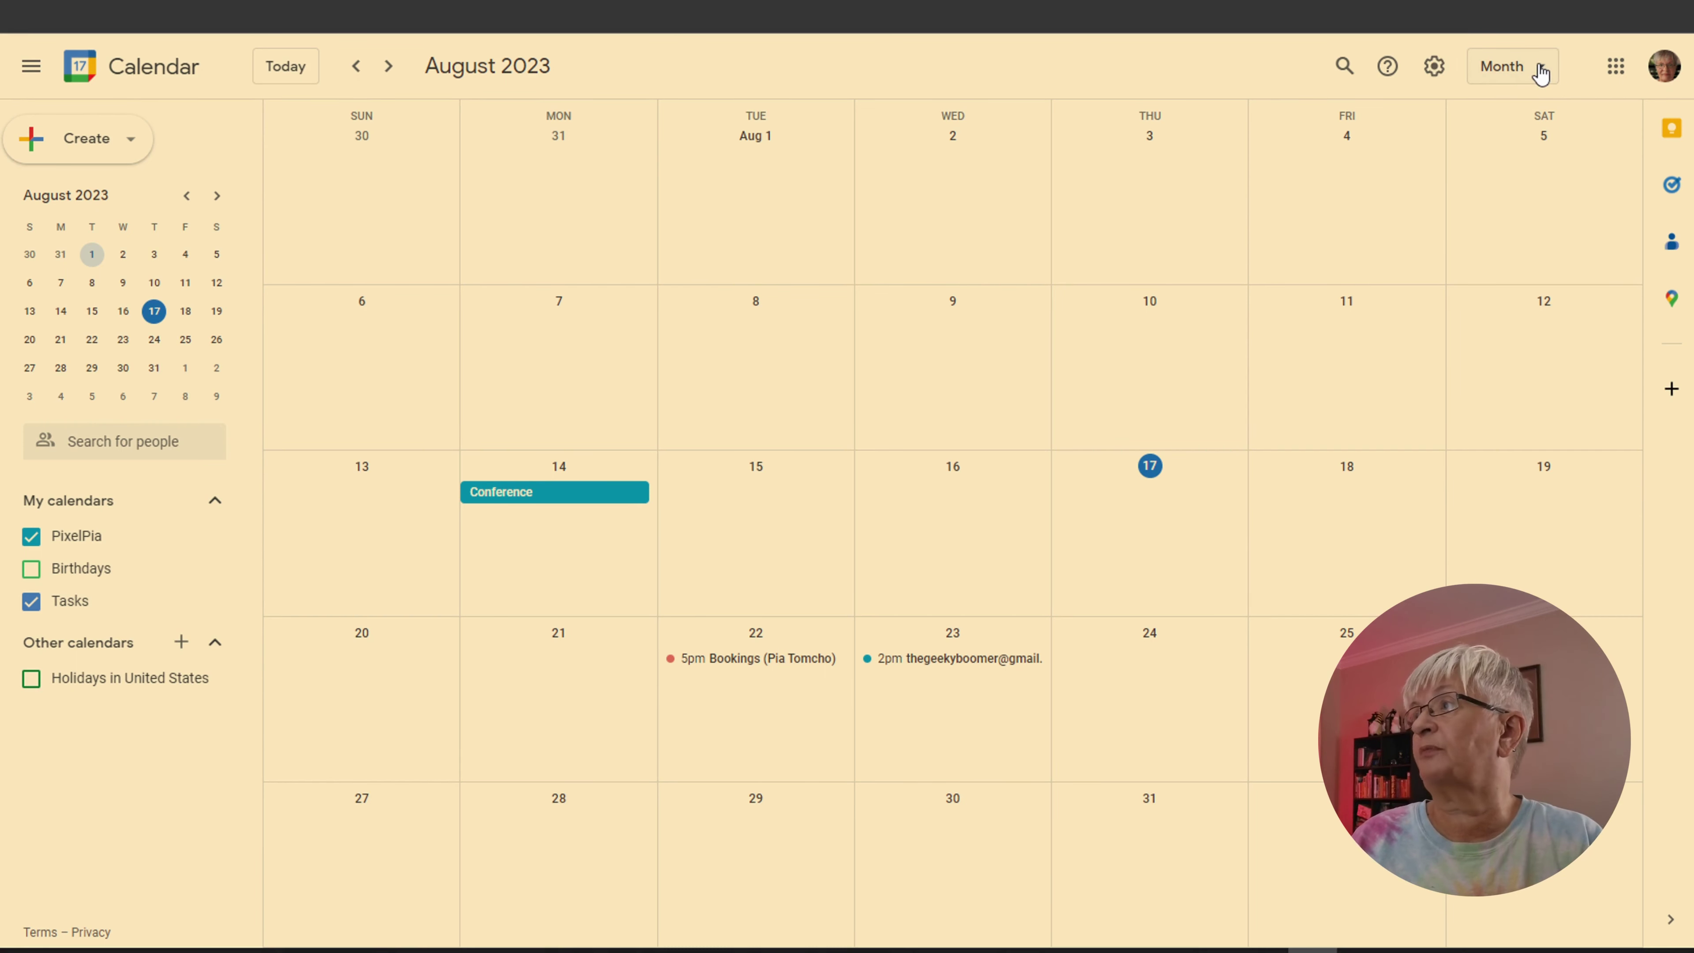
Step: Hide weekends in the August 2023 month view and show them again
click(1539, 70)
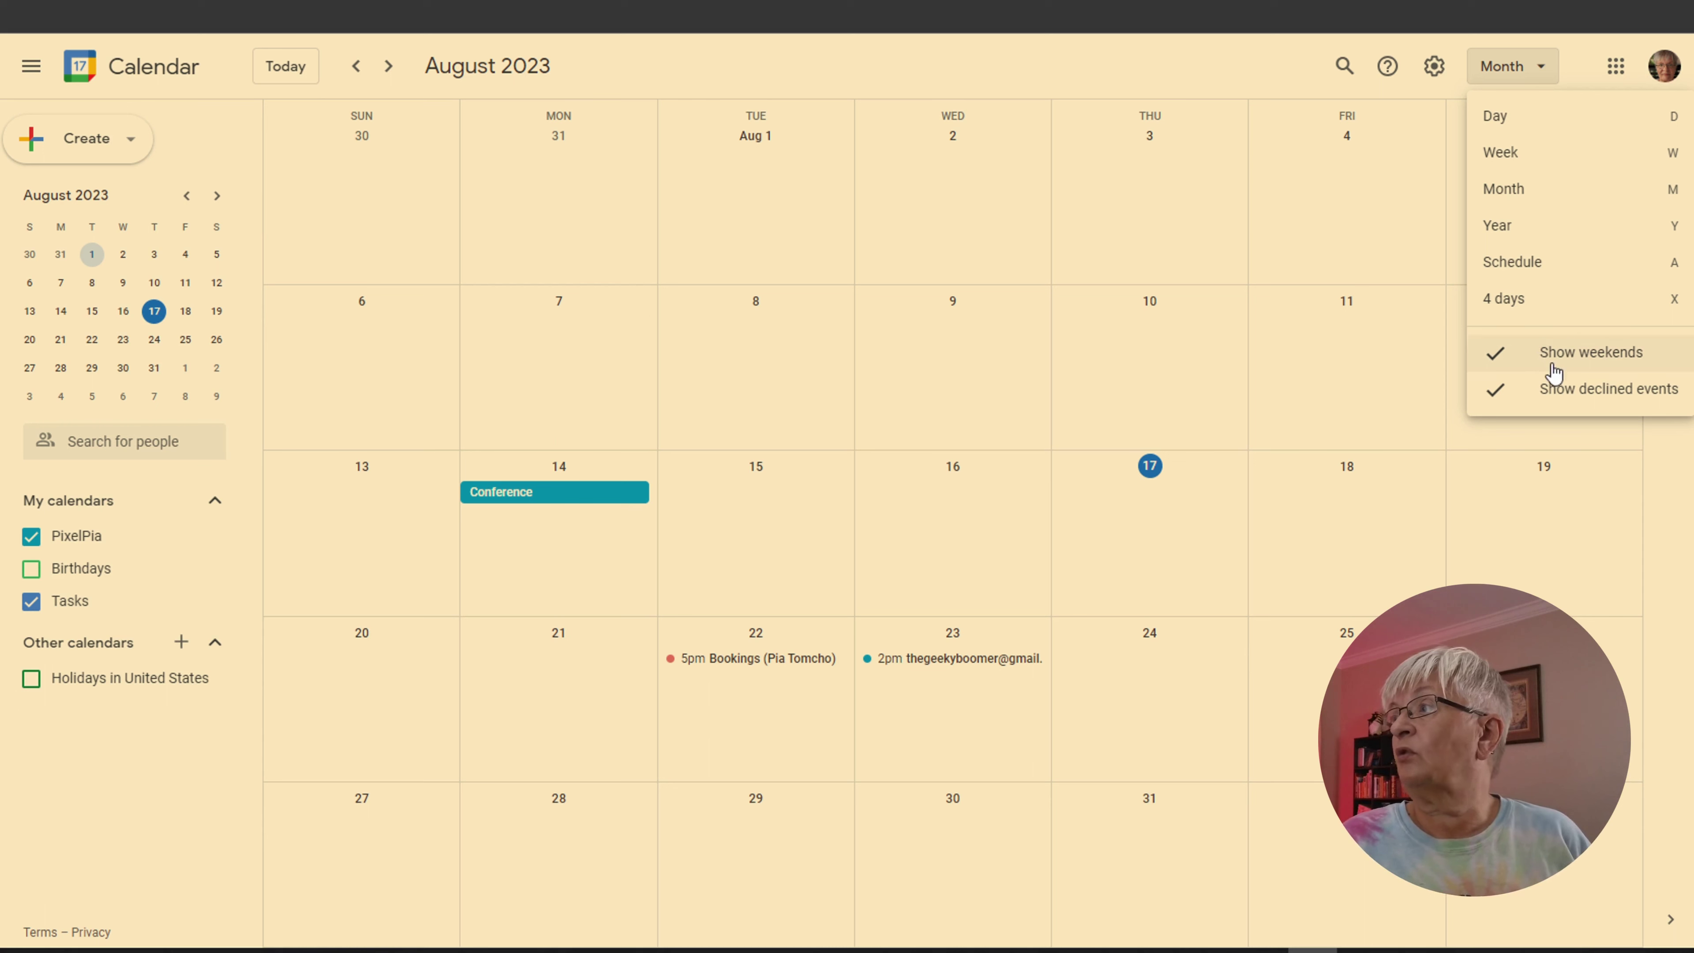
click(1499, 369)
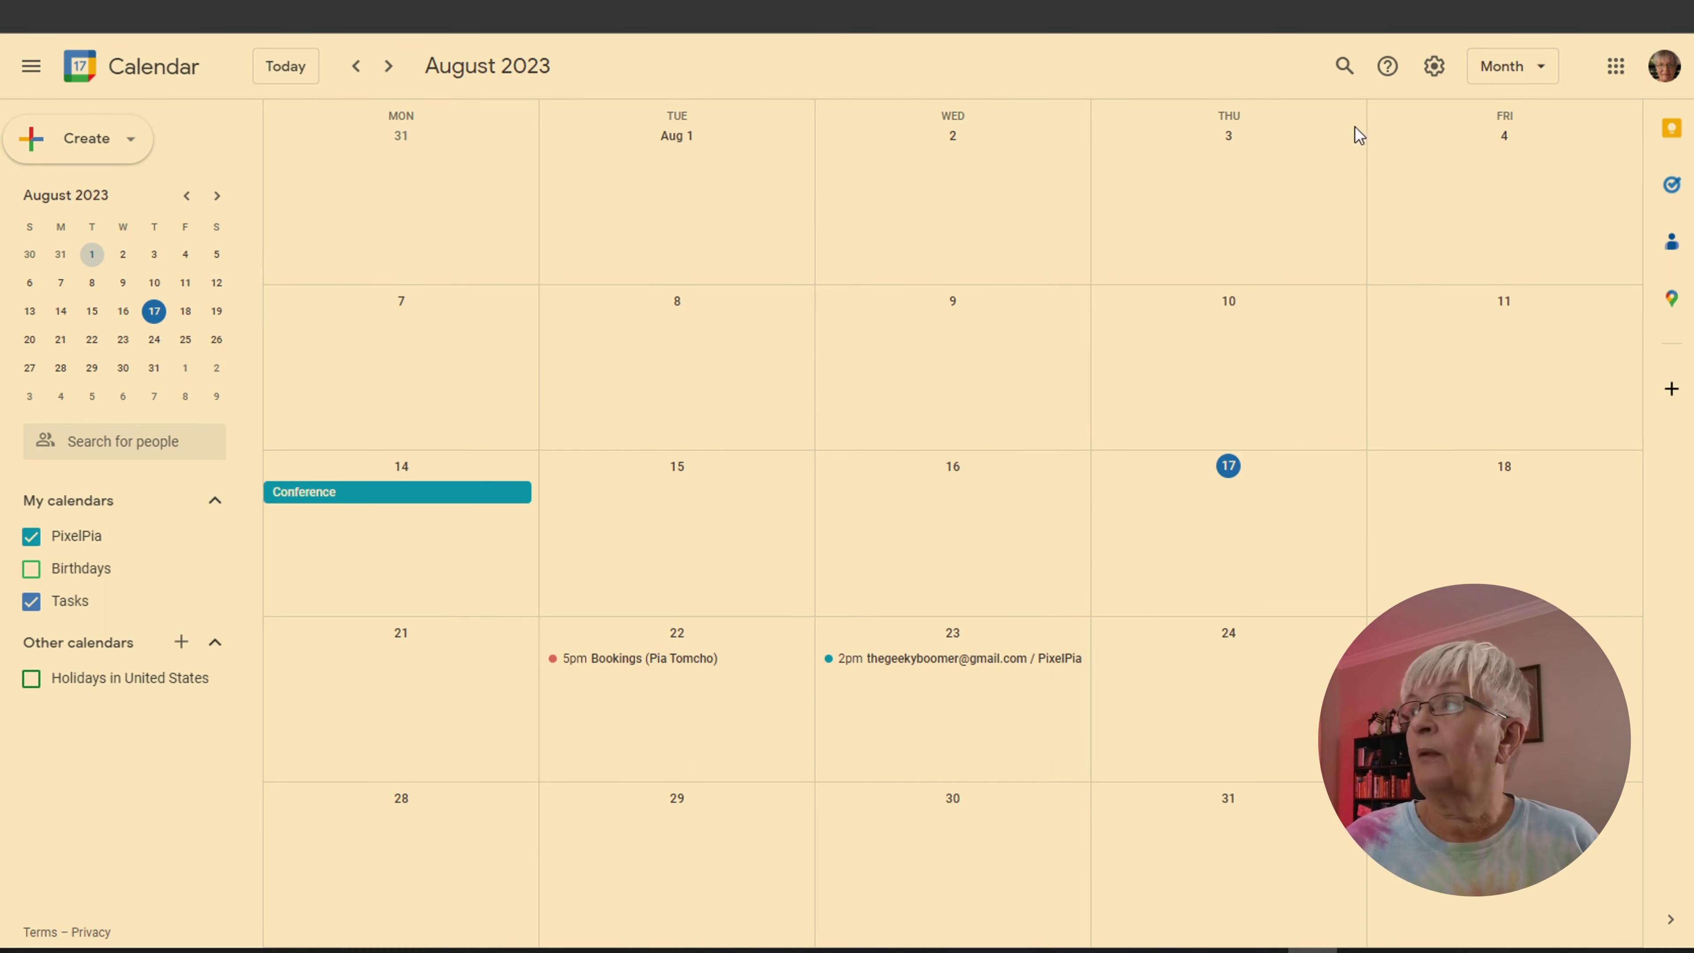
click(1527, 66)
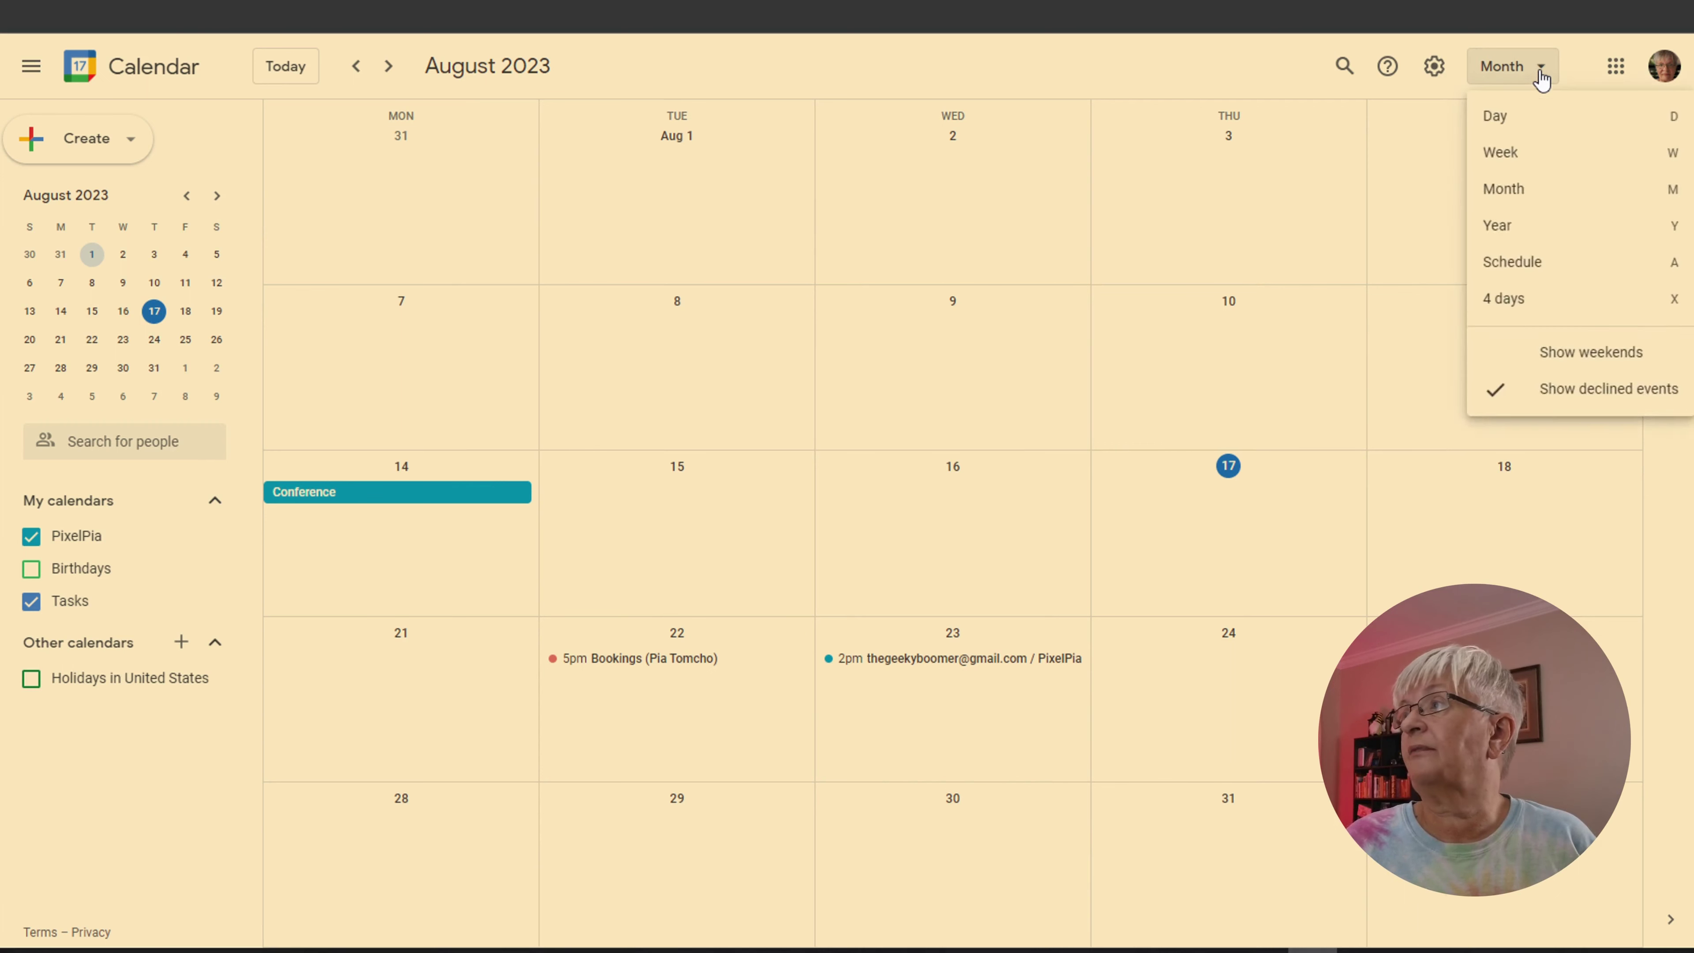
click(1588, 351)
click(1544, 65)
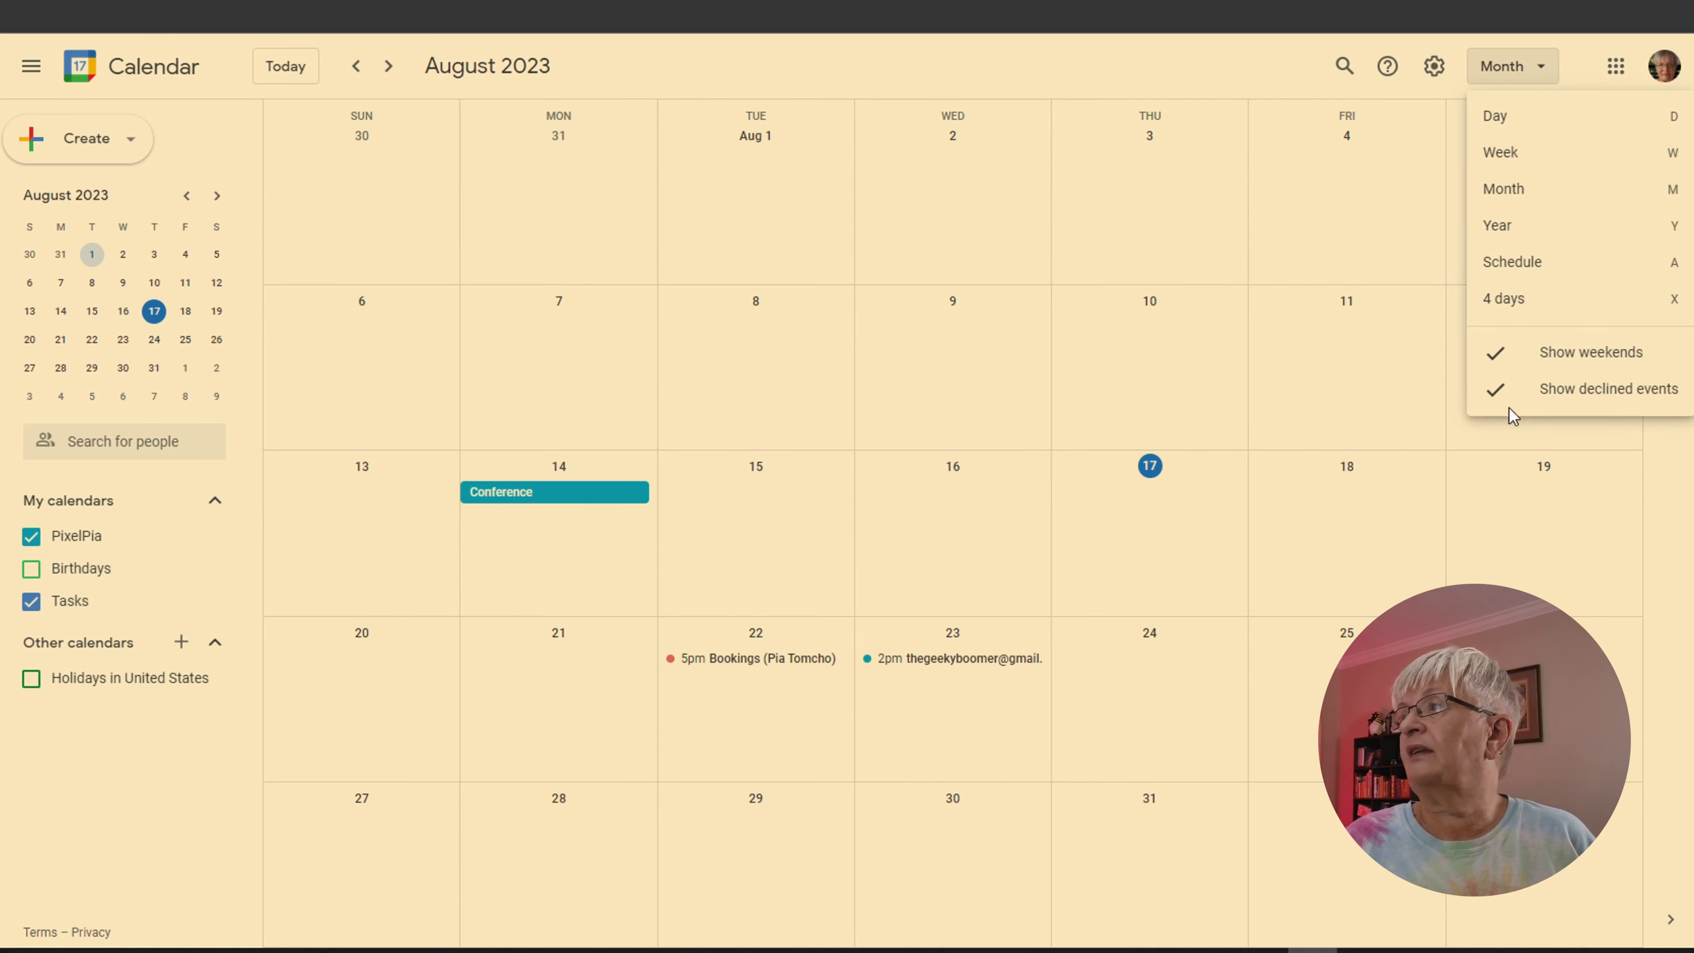
click(1524, 415)
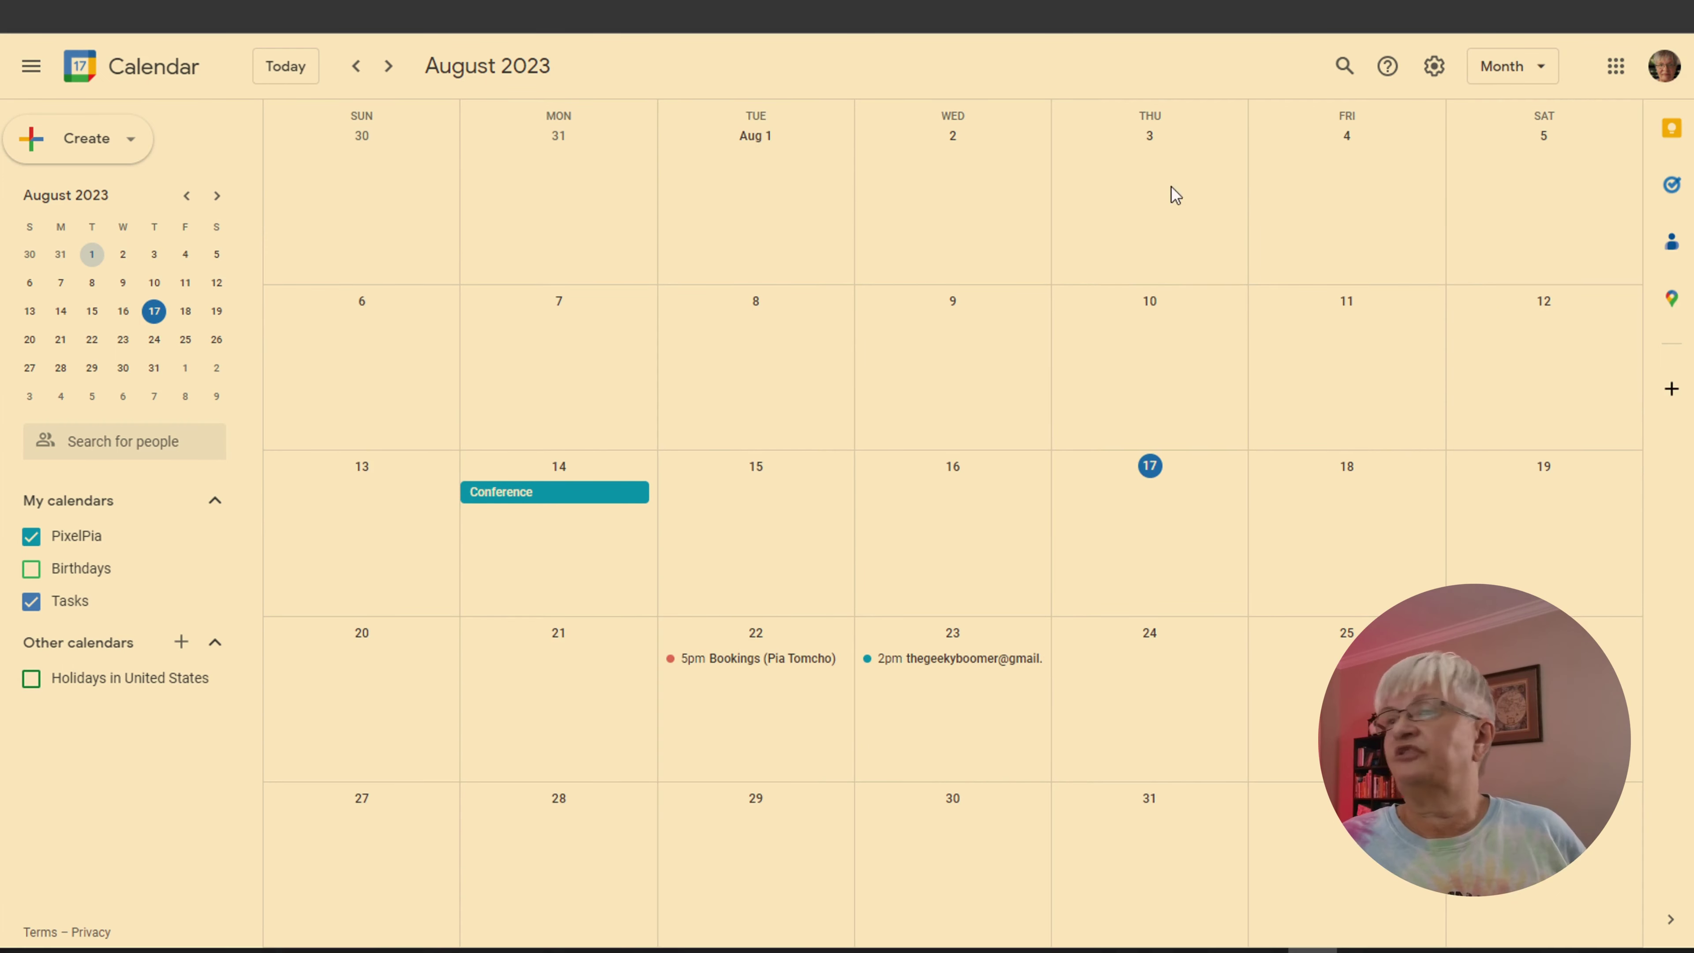
click(1537, 66)
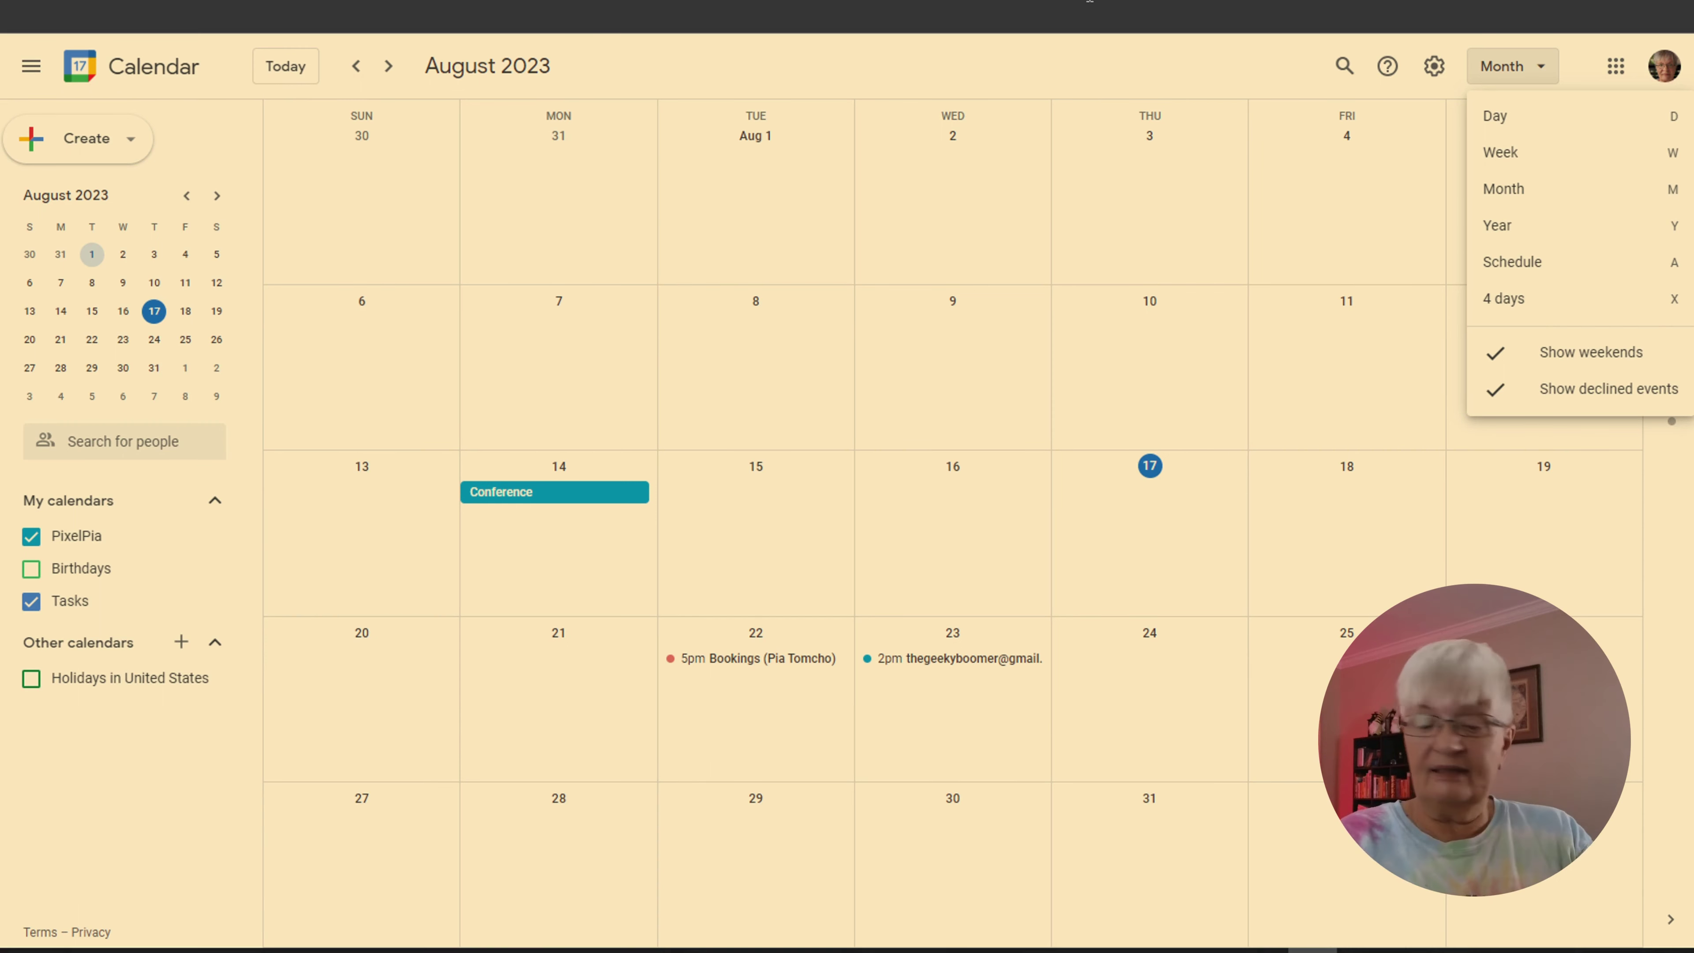
text(d)
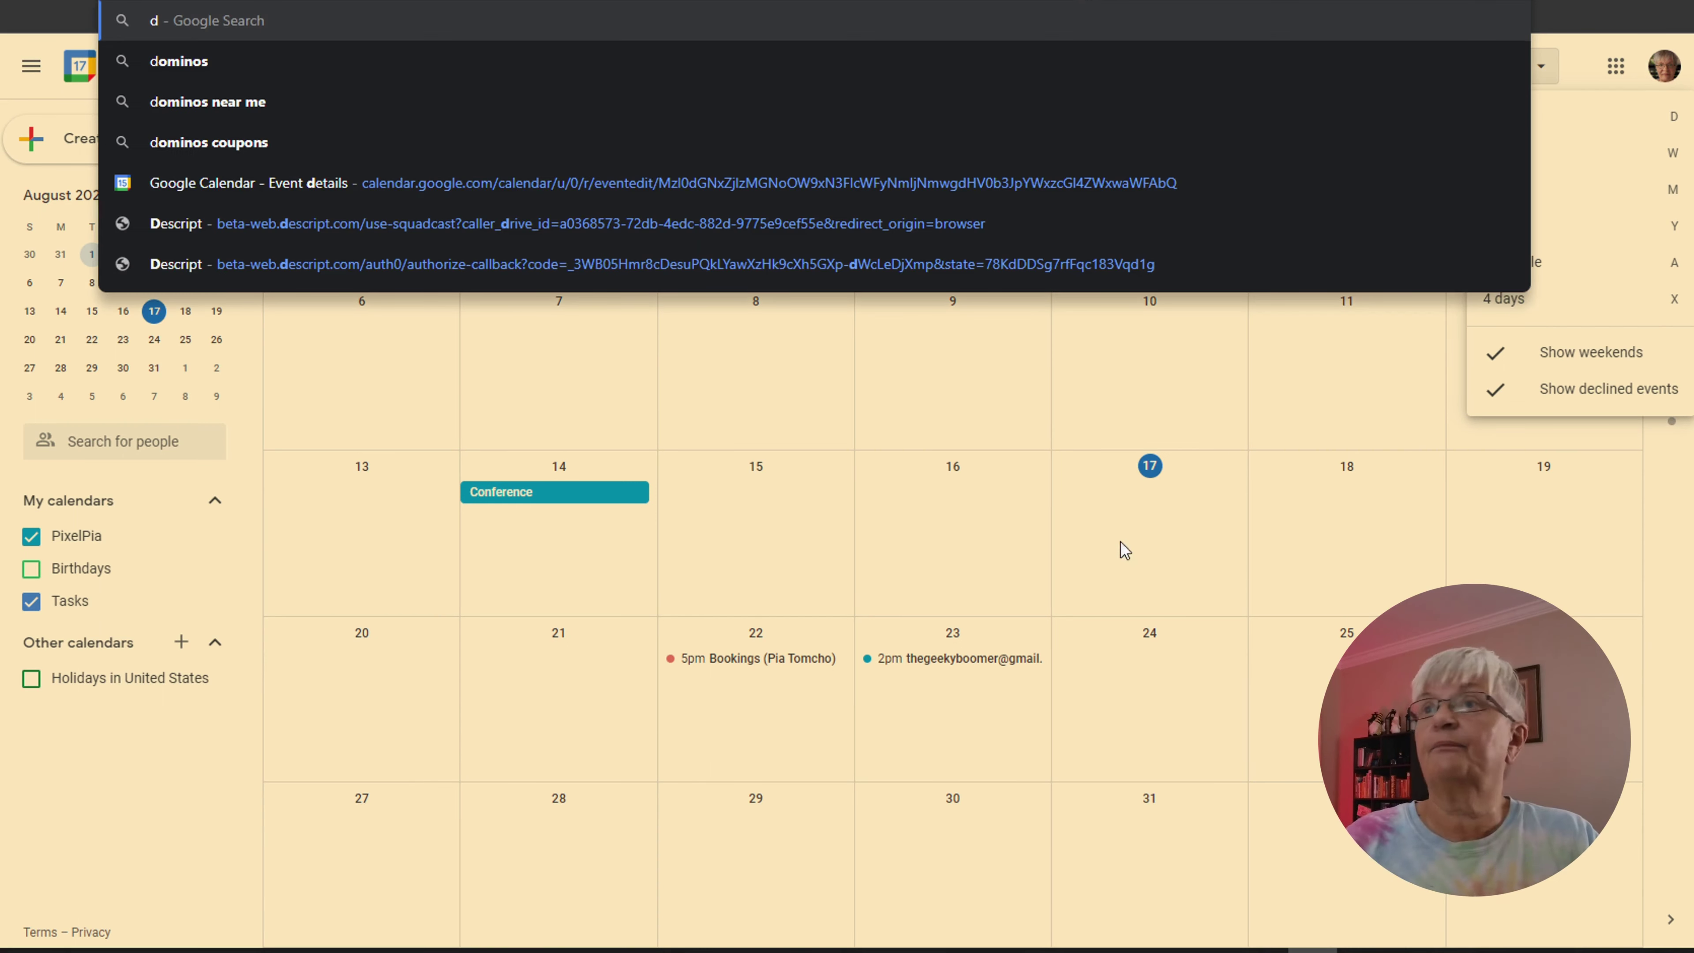
click(1155, 155)
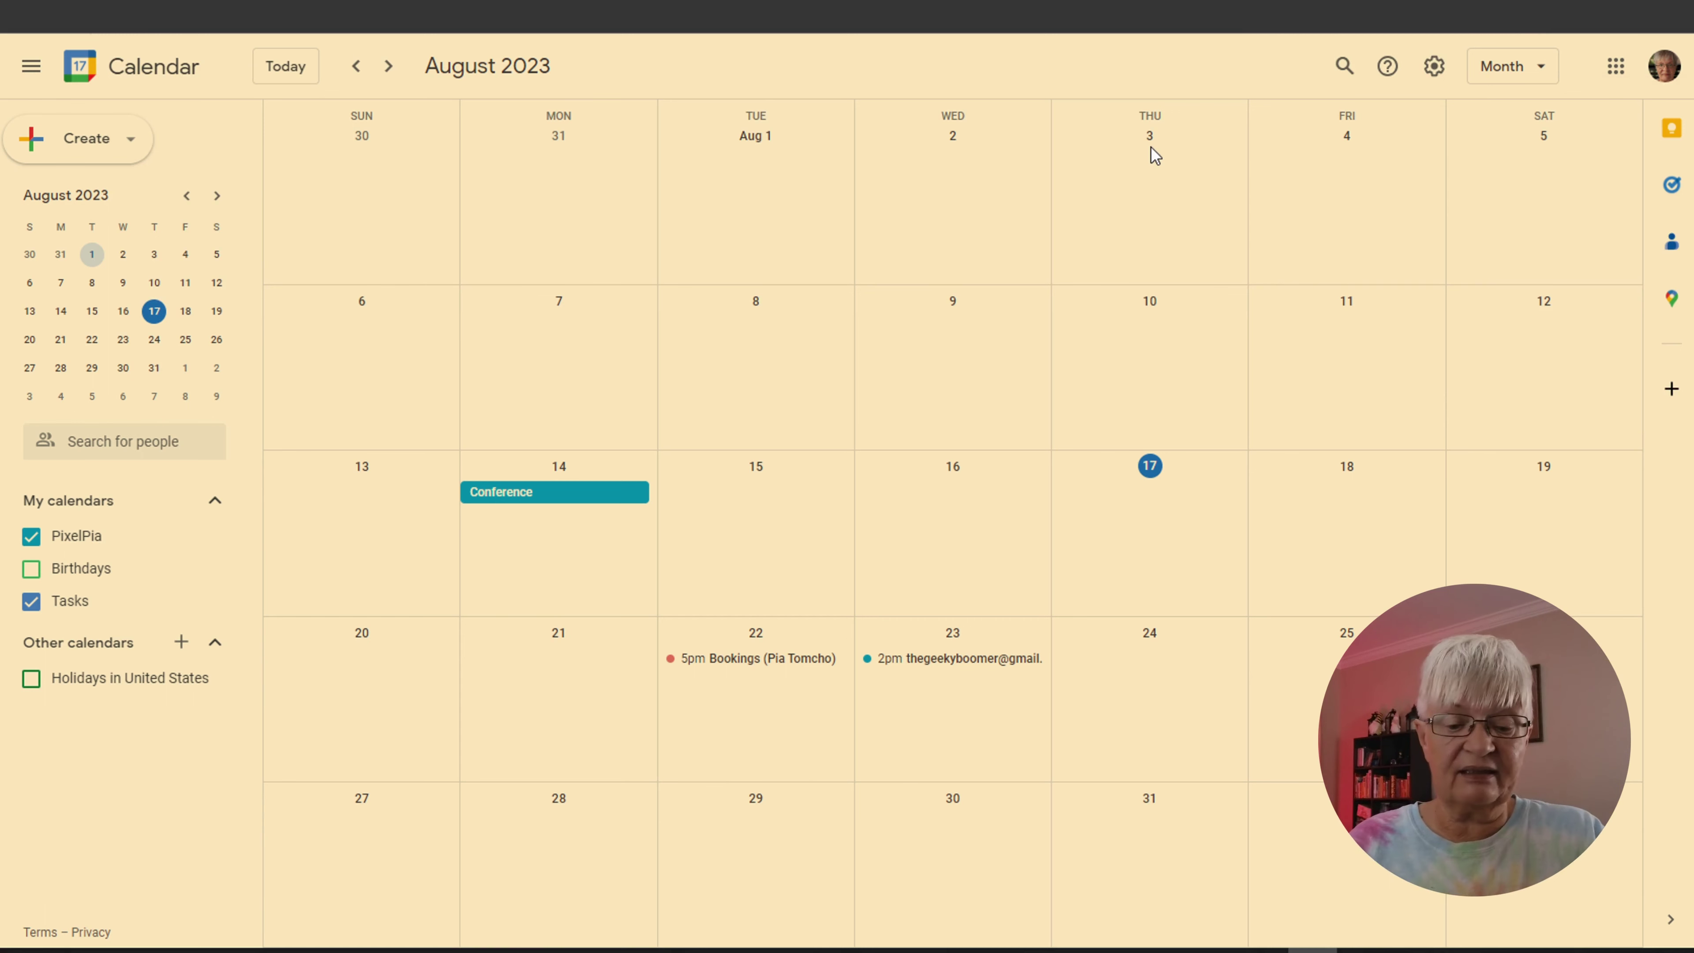
Step: Cycle through the Day, Week, Month, Year, Schedule and 4 days views, ending on the Month view
key(d)
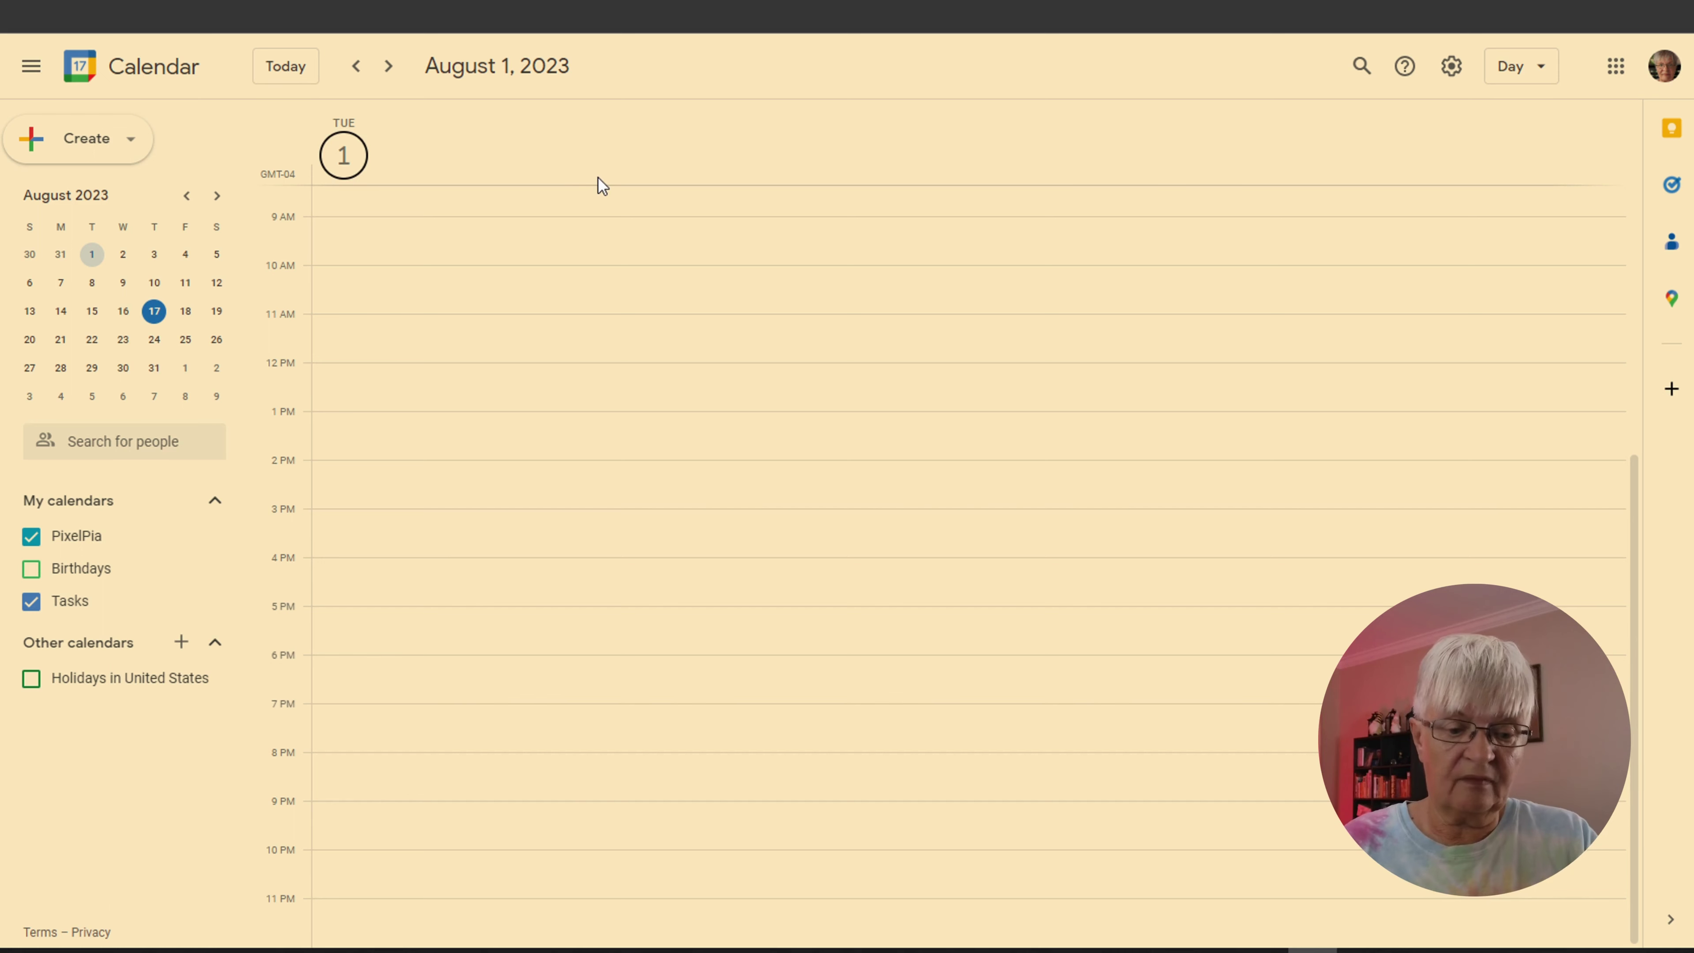
key(w)
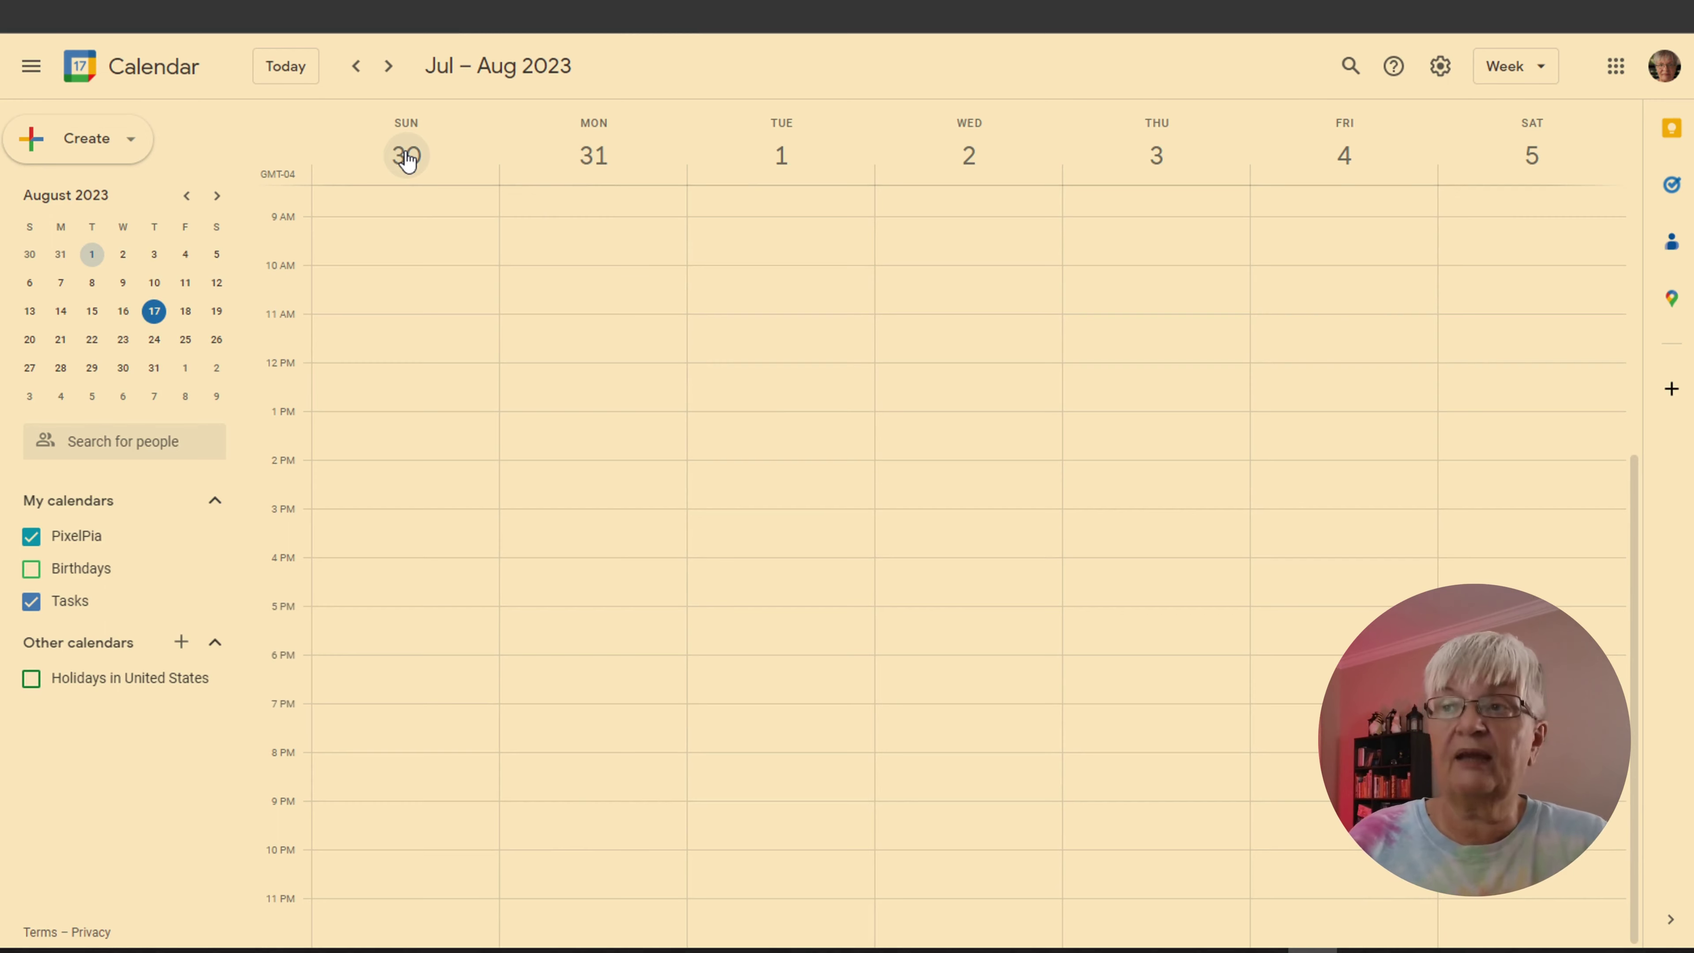
key(m)
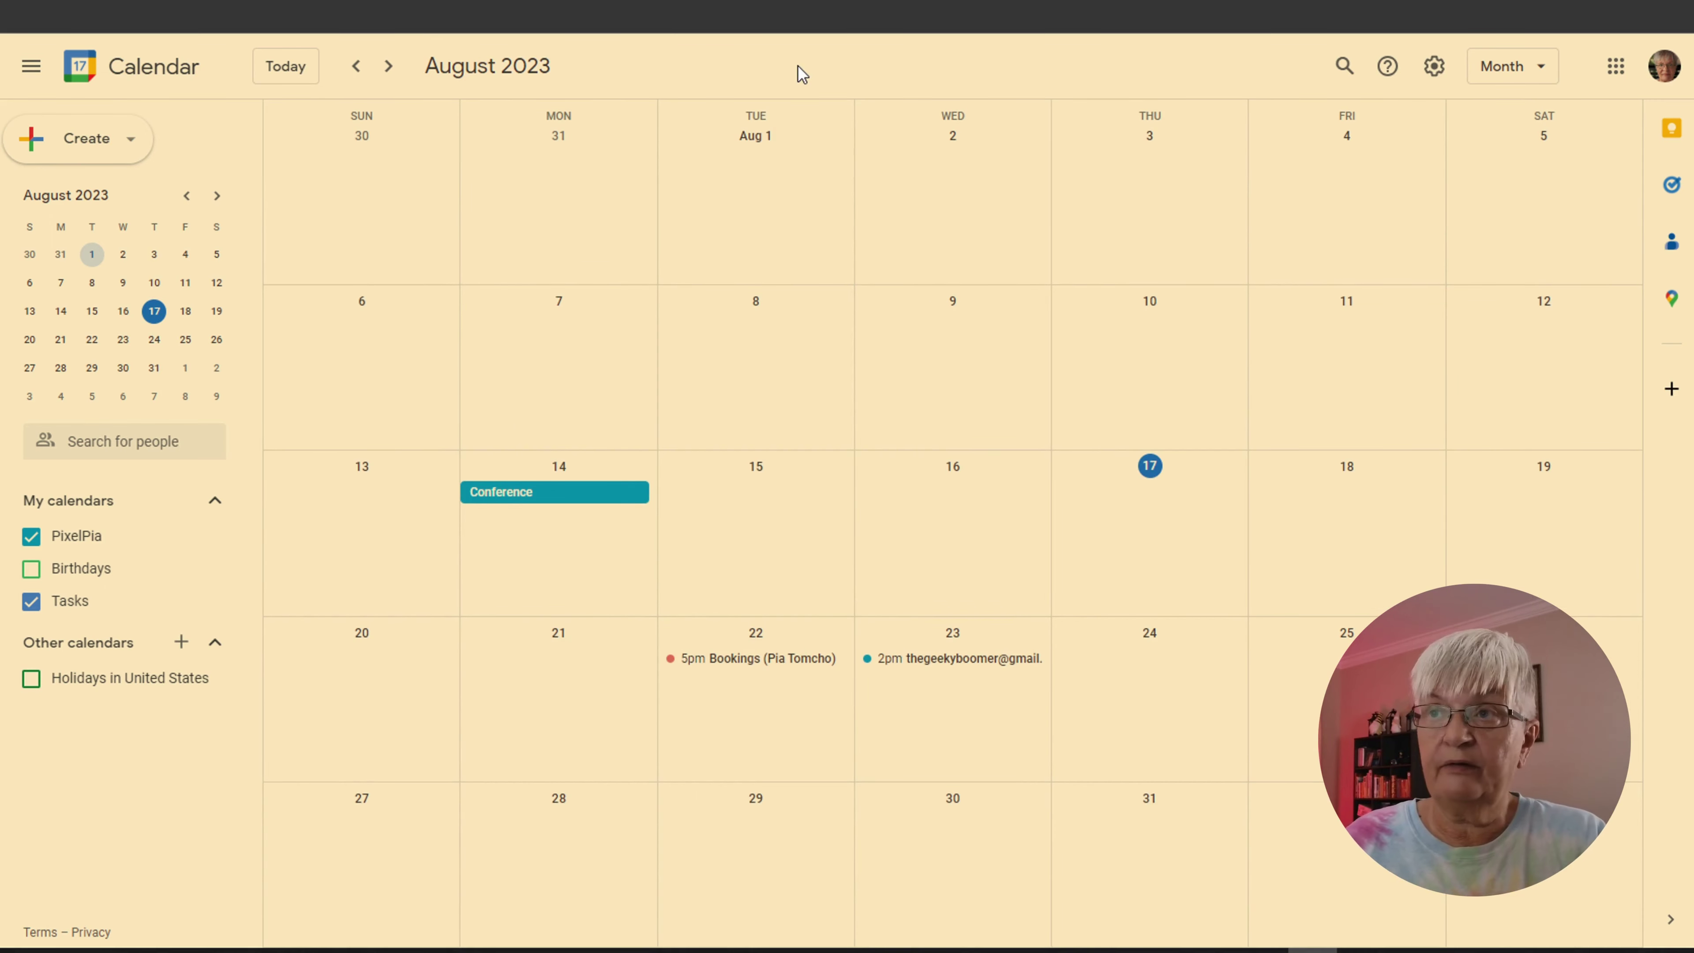
key(y)
key(a)
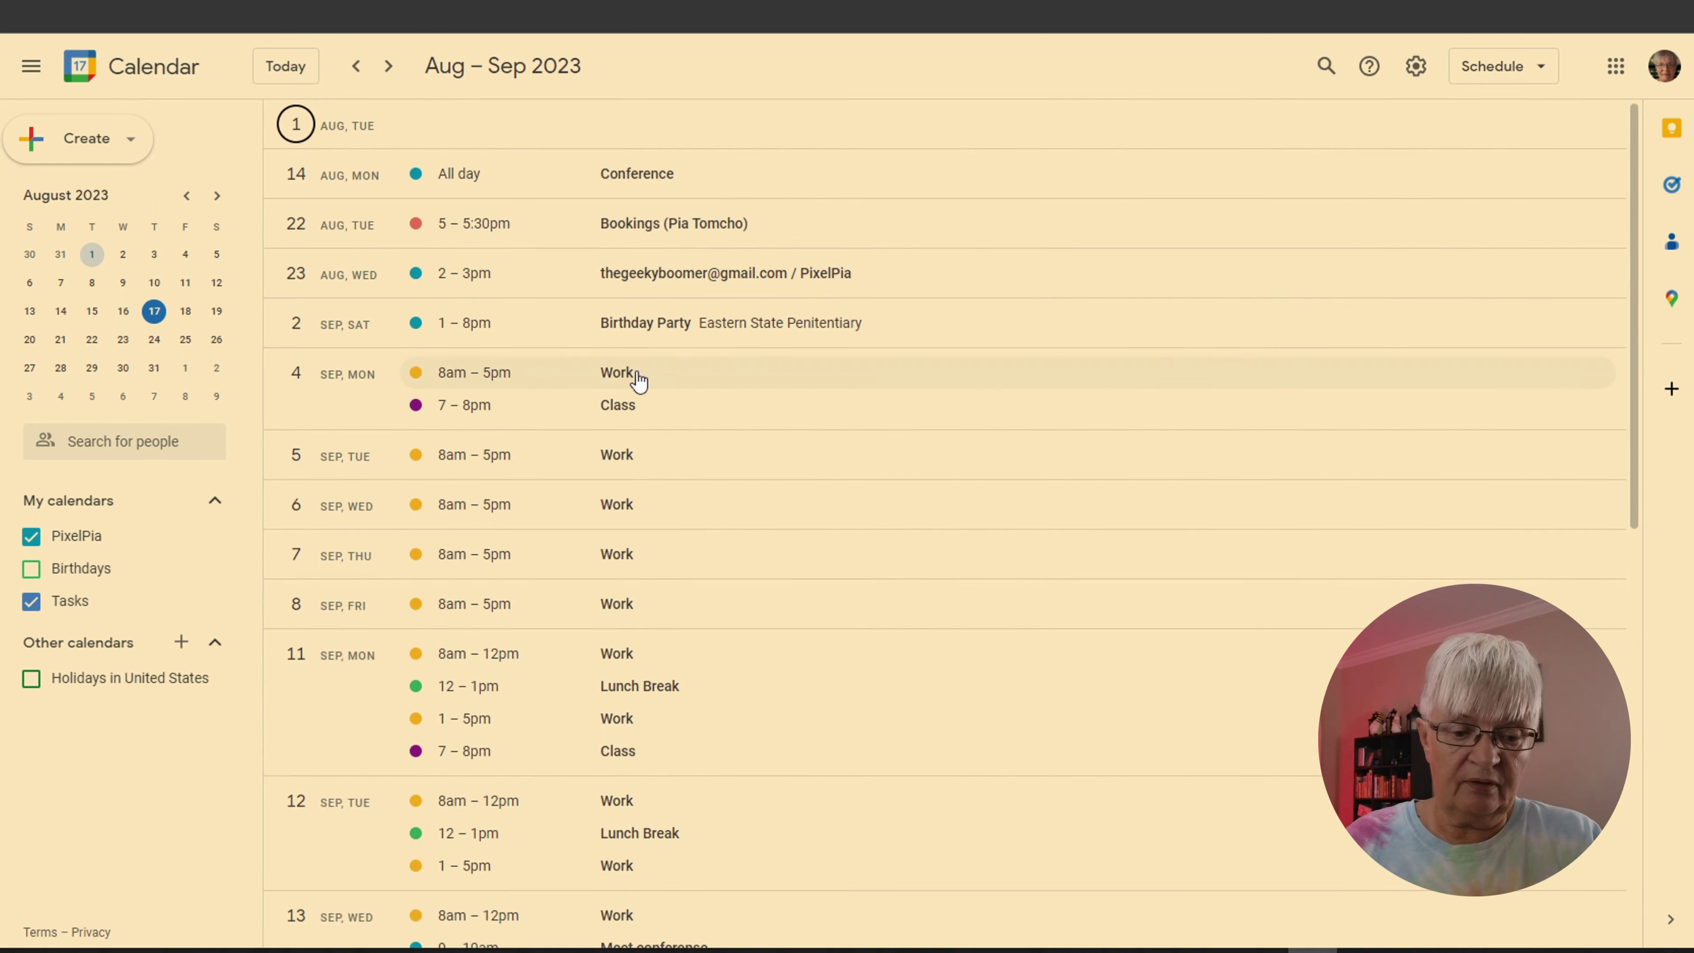
key(x)
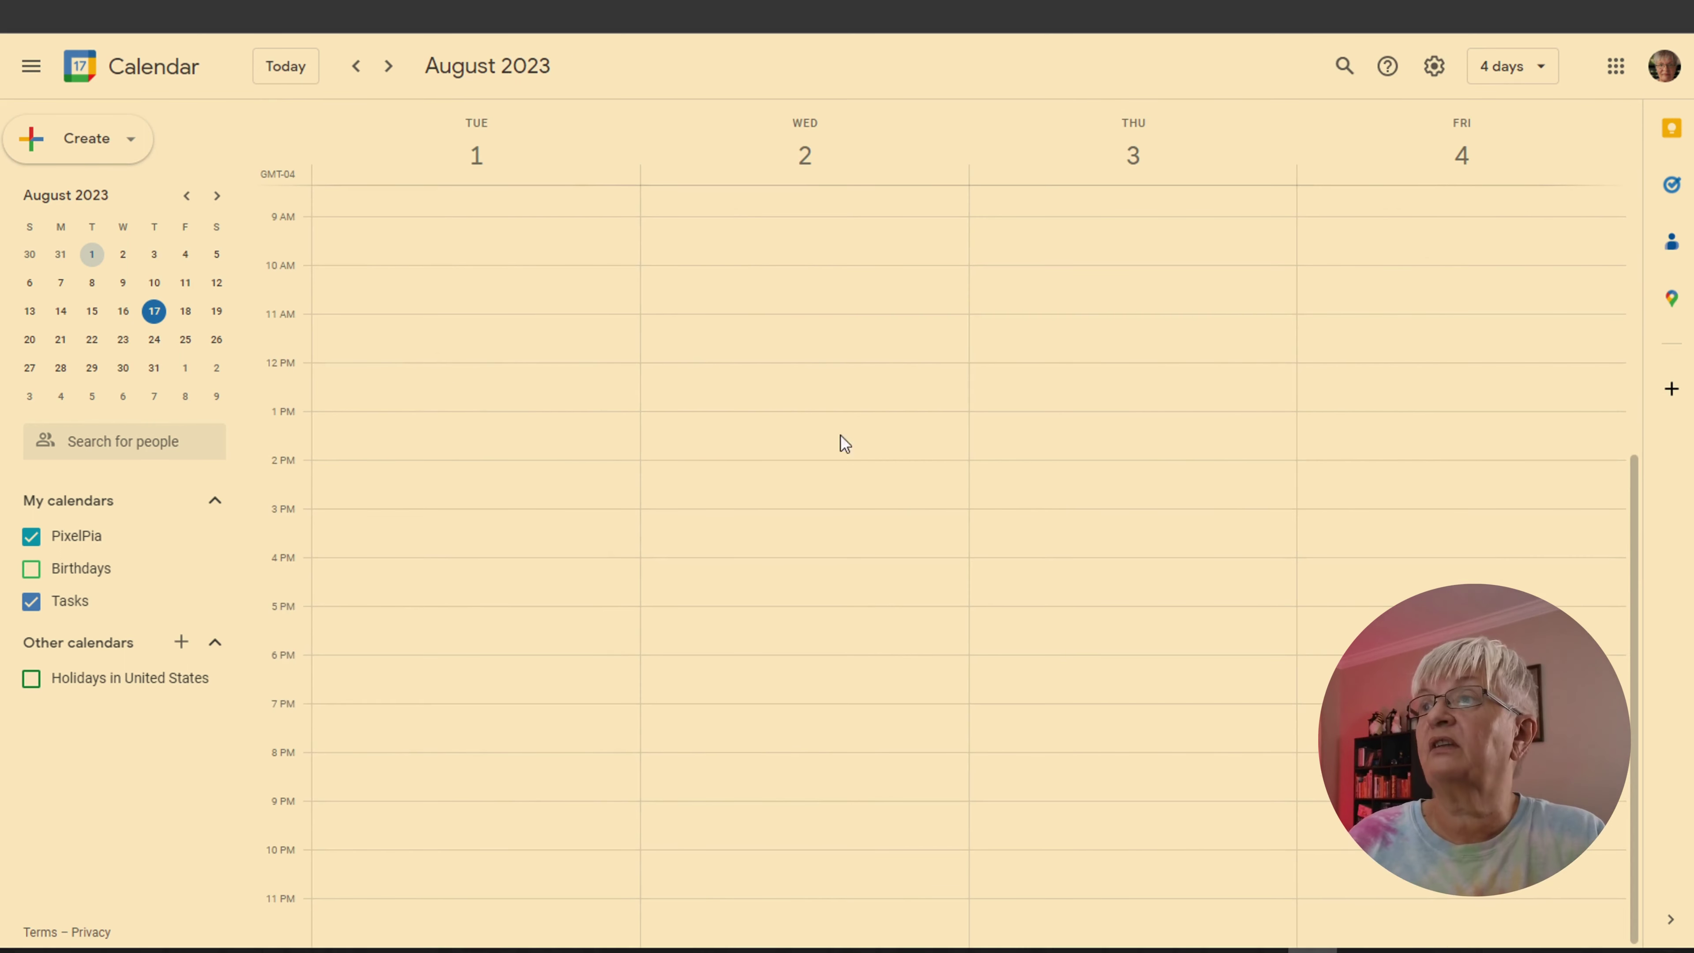
key(m)
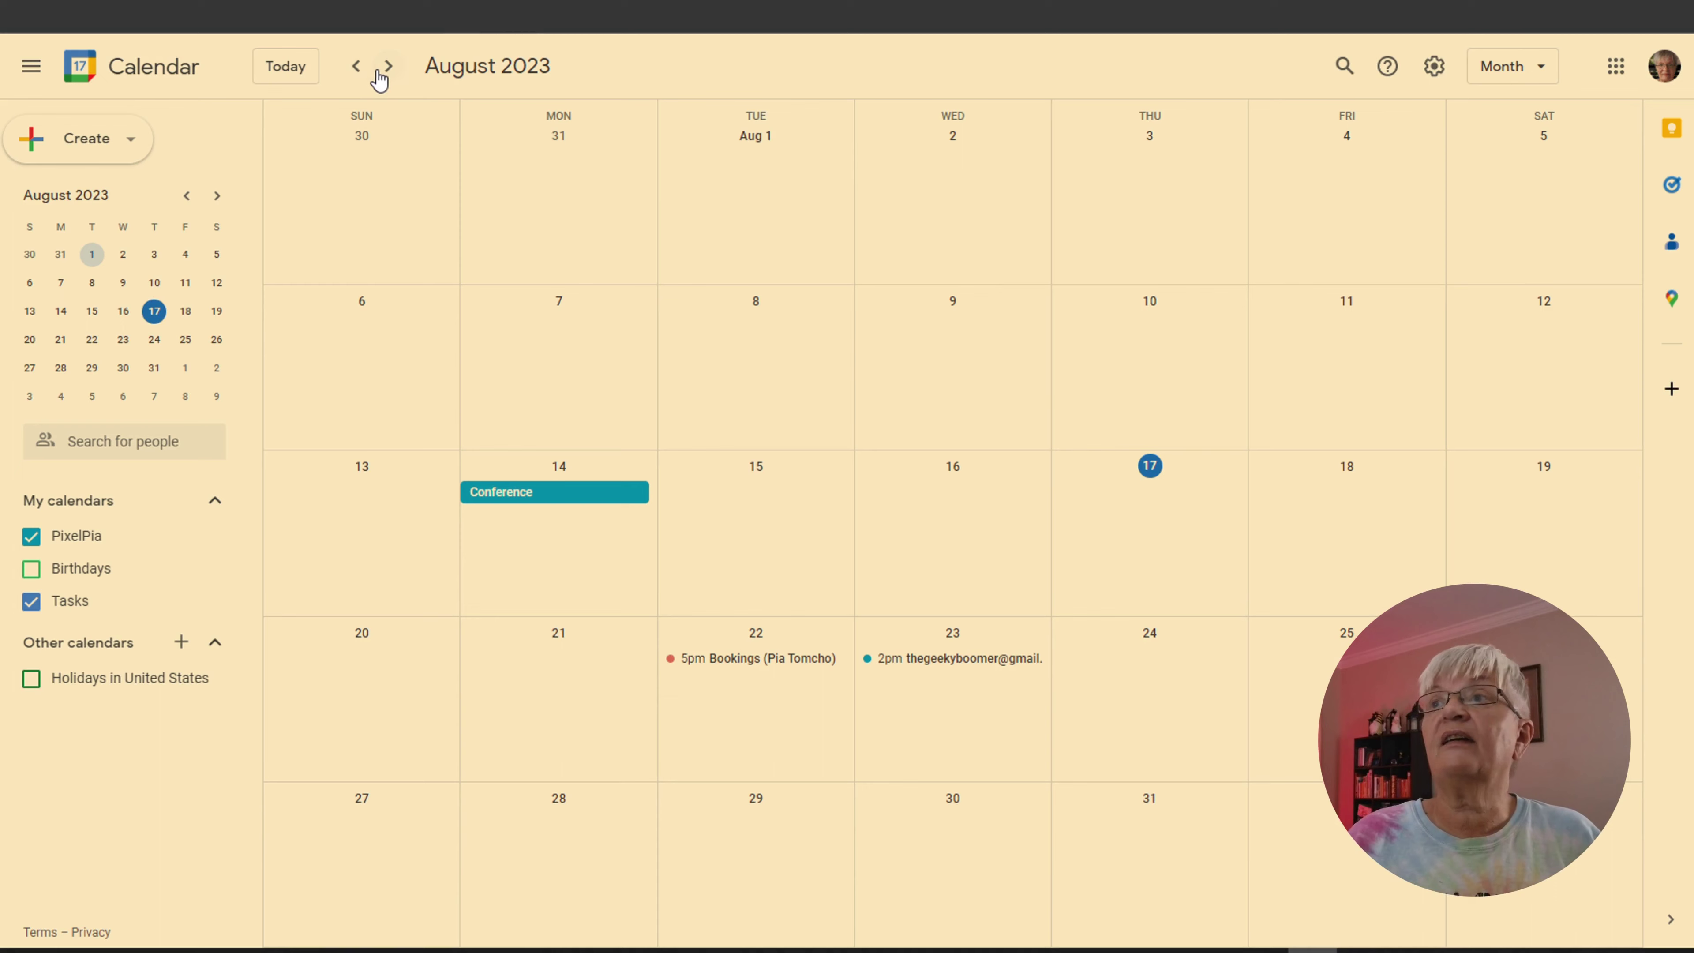
Step: Go to September 2023 in Week view and review the daytime schedule for September 3–9
click(390, 72)
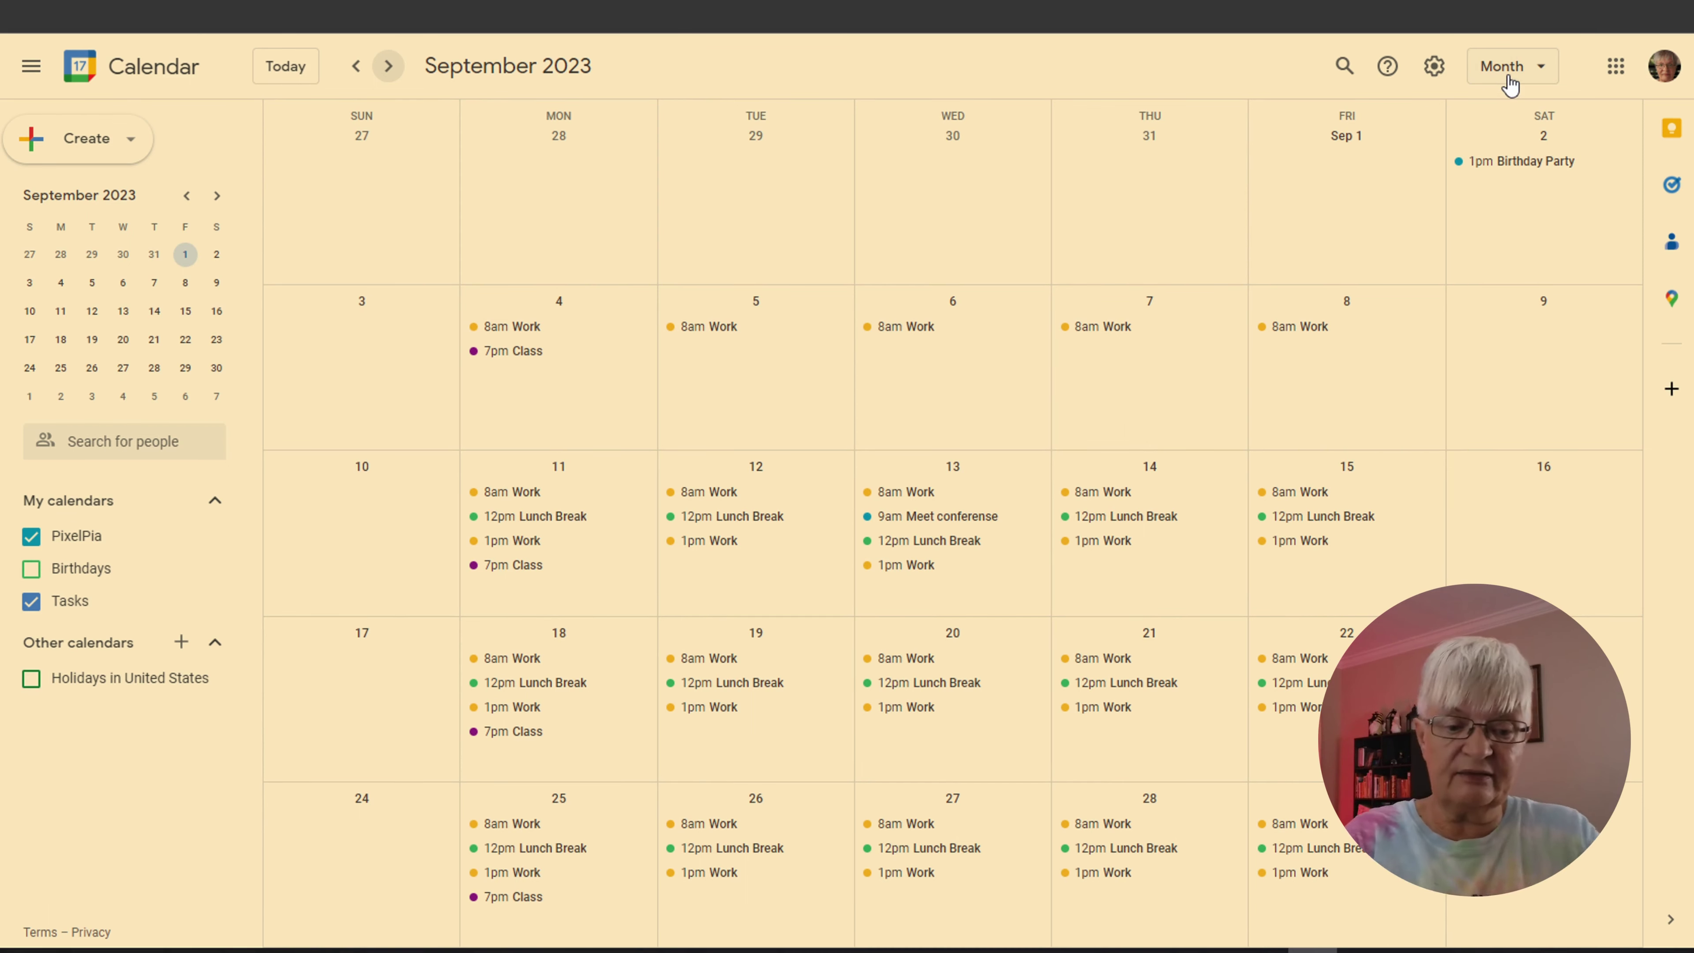
key(w)
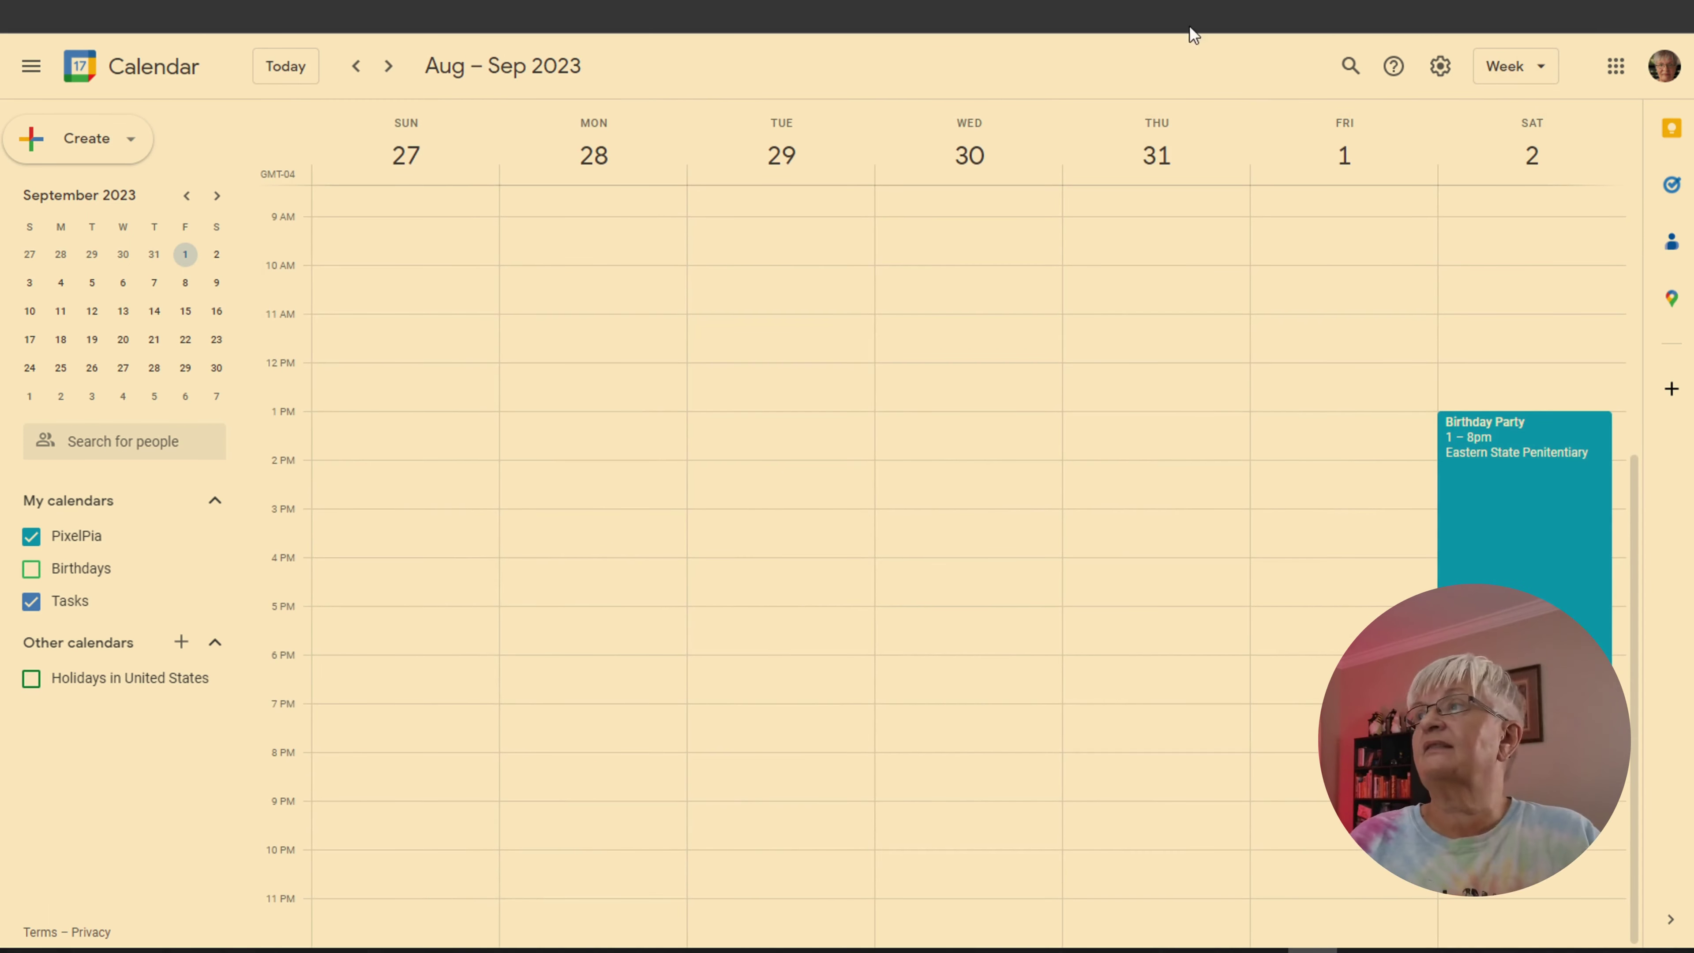
click(387, 66)
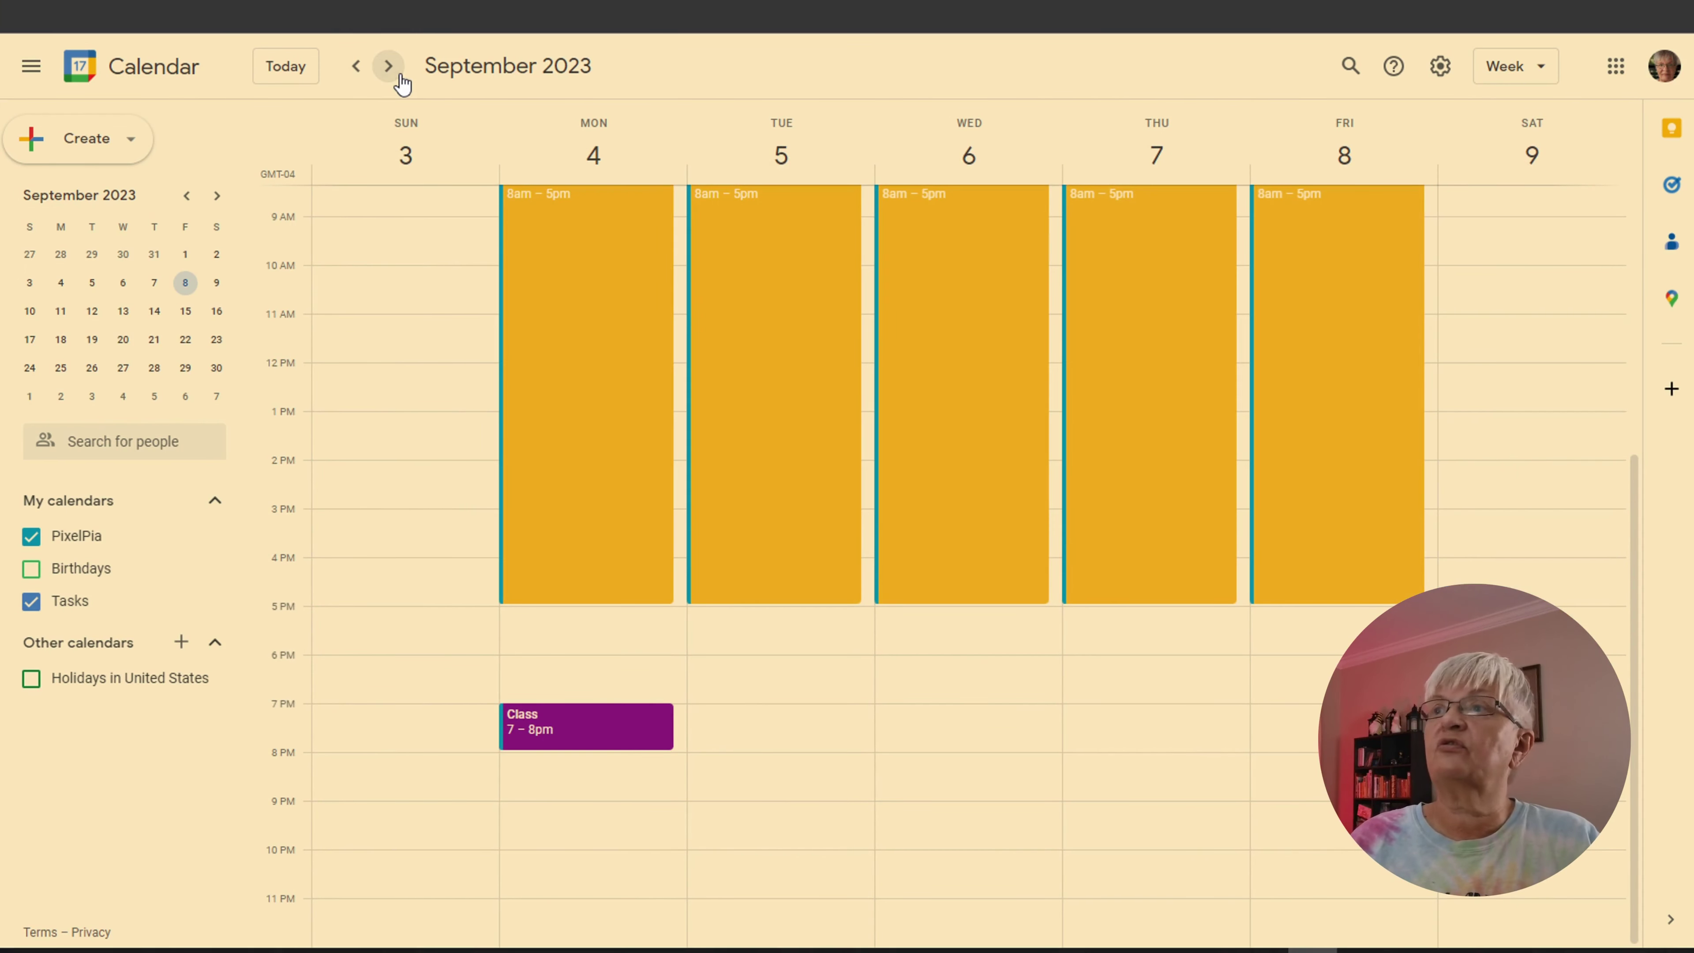
click(387, 66)
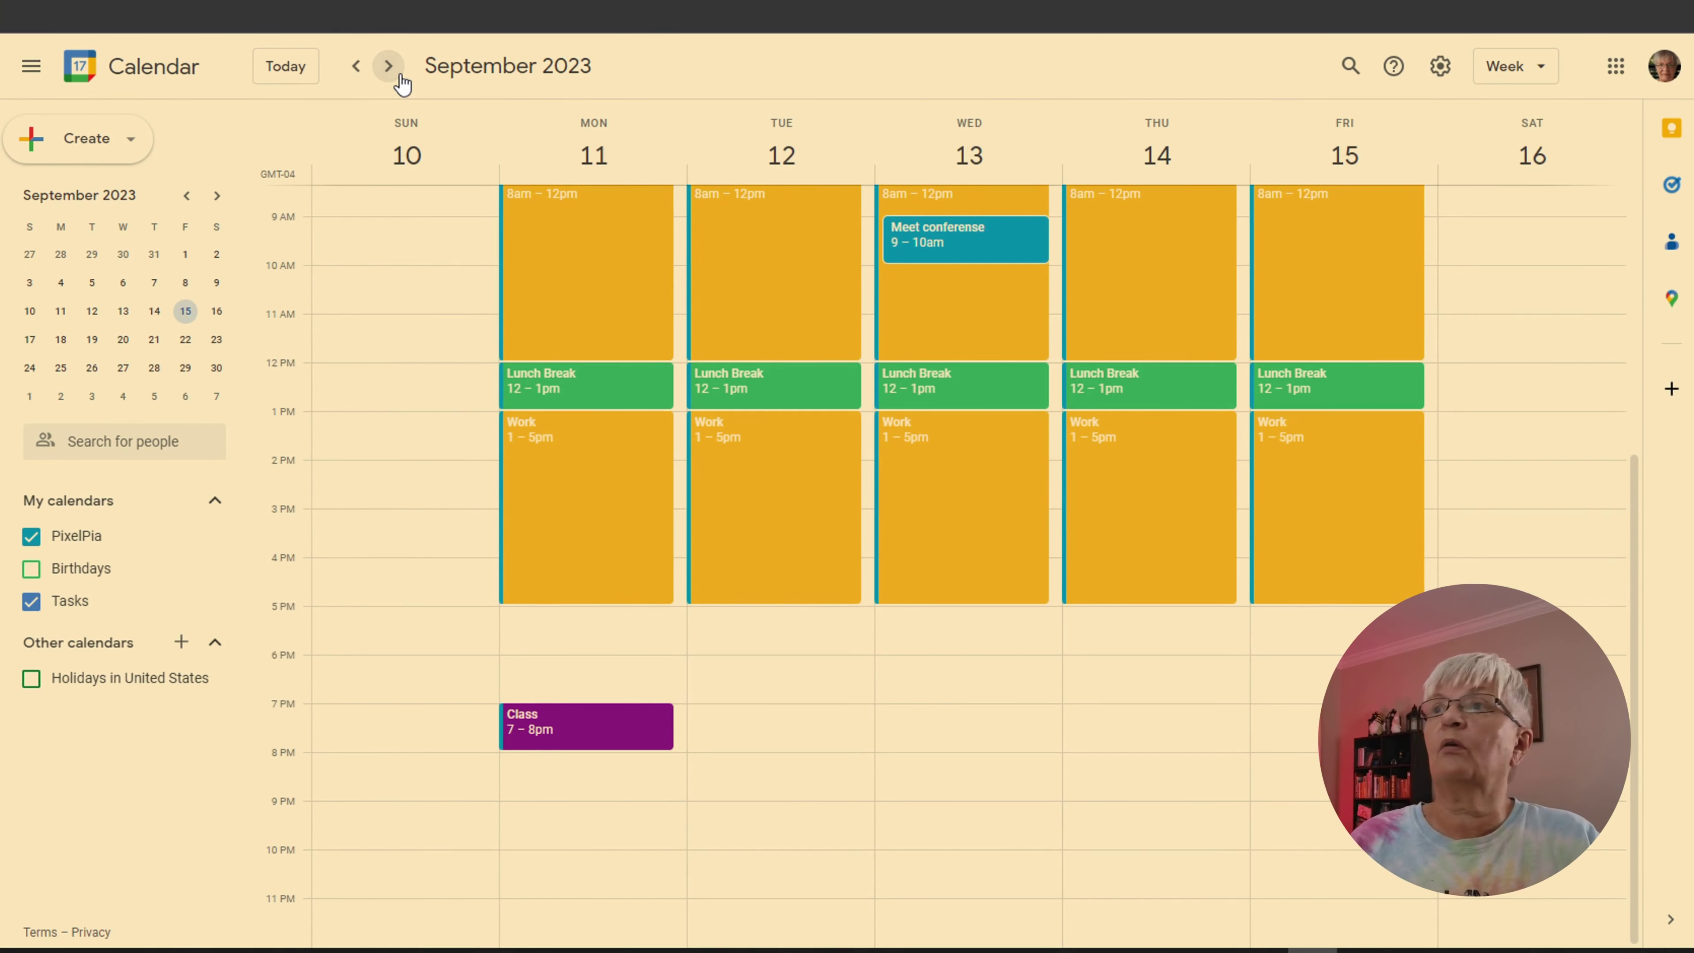
click(356, 66)
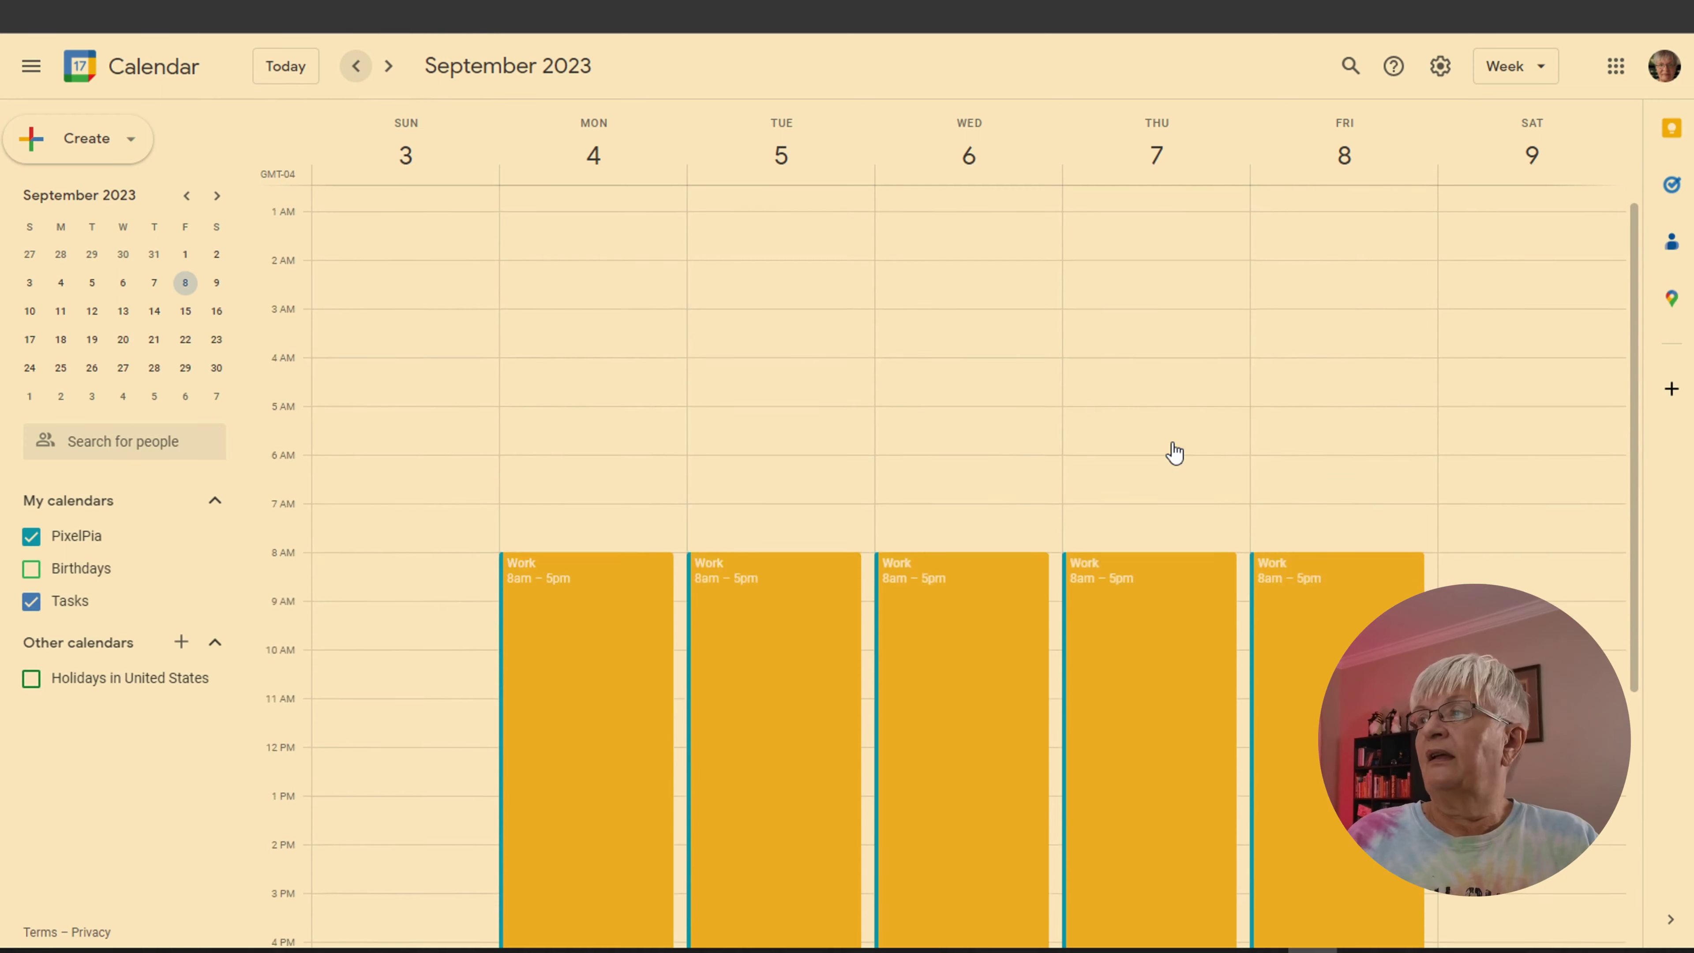
scroll(1174, 450, down, 5)
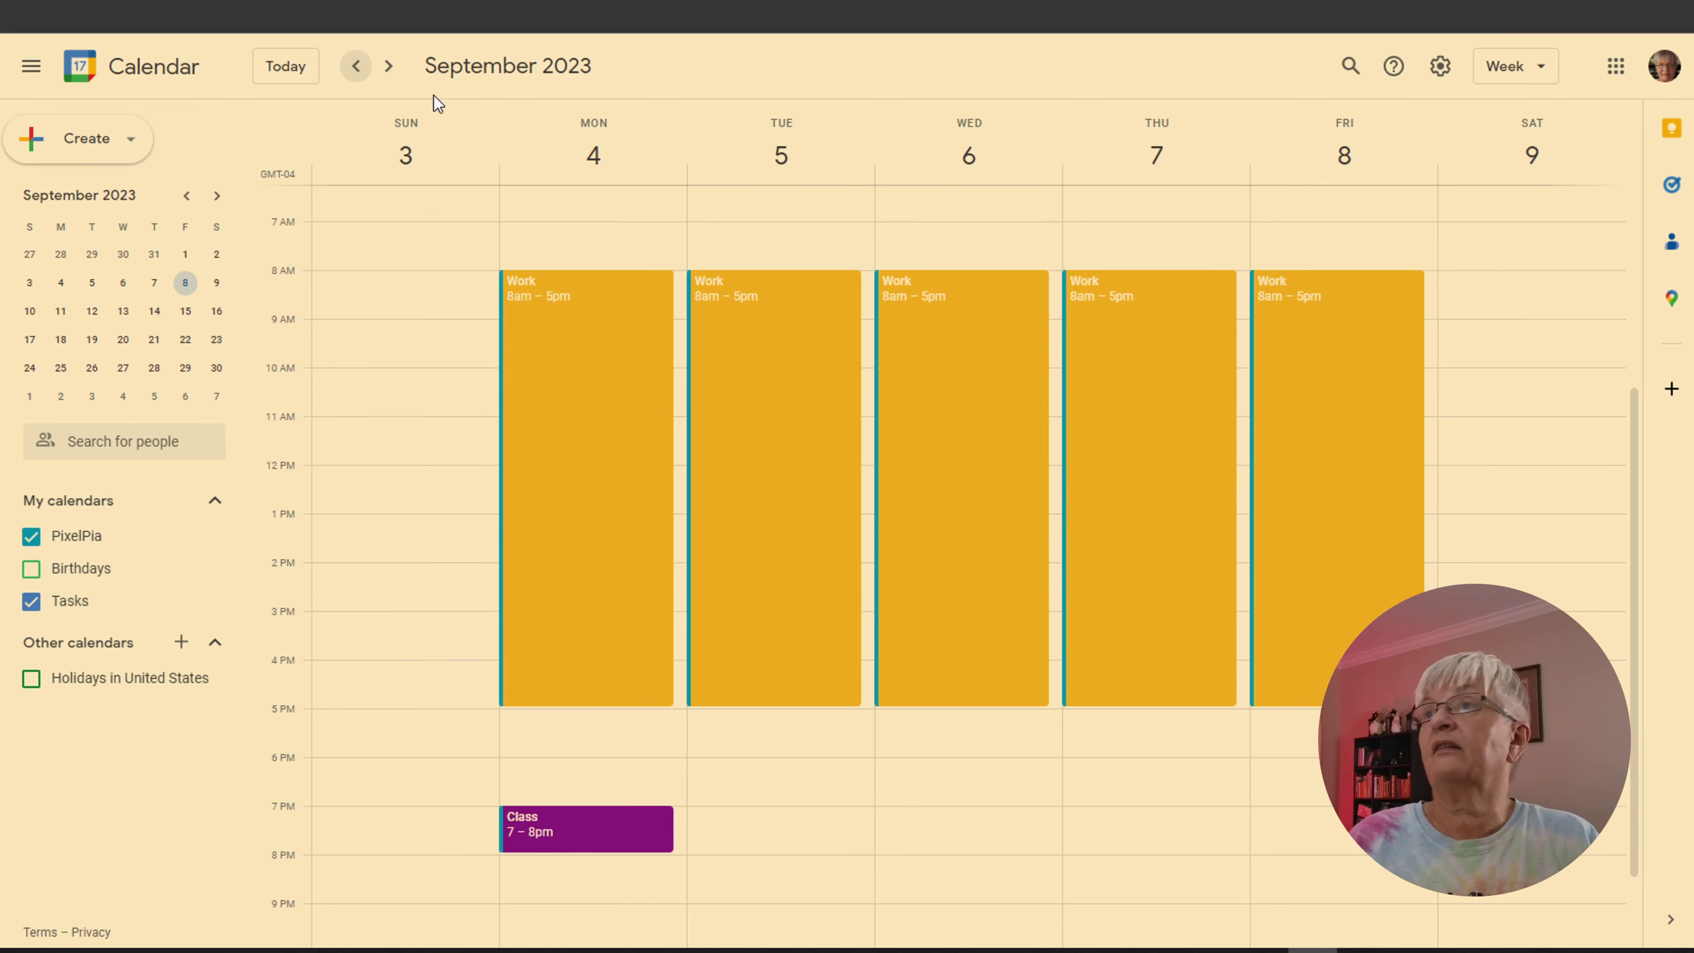
Step: Compare the work schedules of the September 3–9 and September 10–16 weeks, ending on September 10–16
click(388, 66)
click(388, 66)
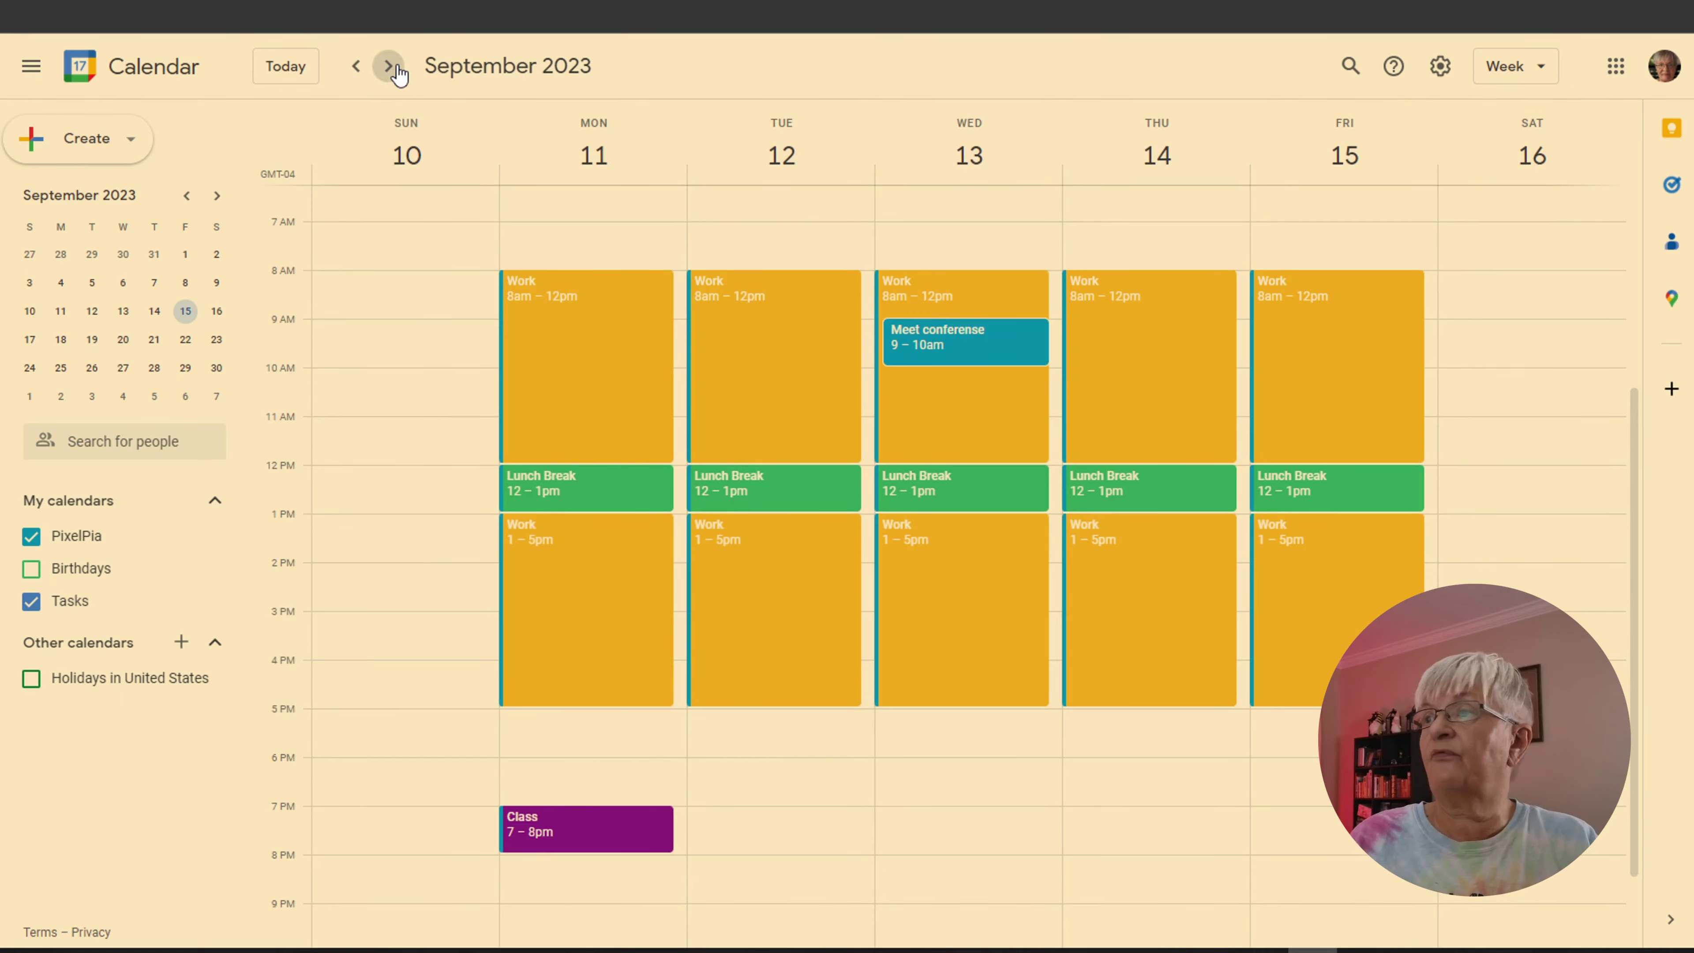
click(388, 66)
click(357, 66)
click(357, 67)
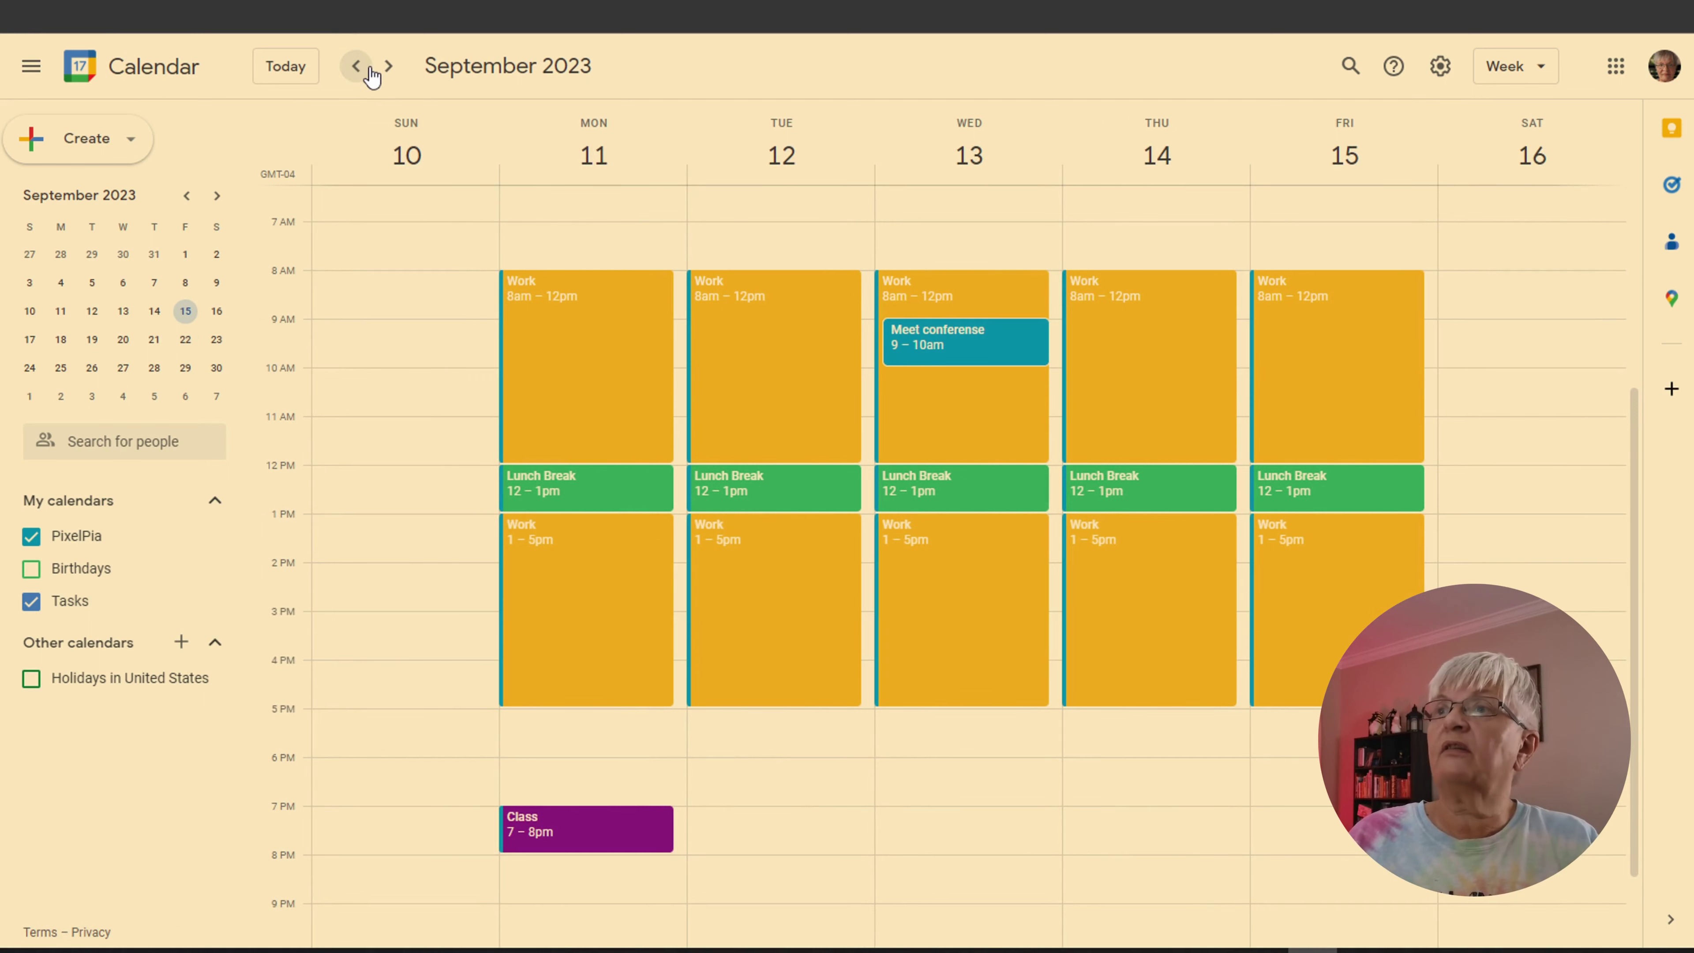
click(357, 66)
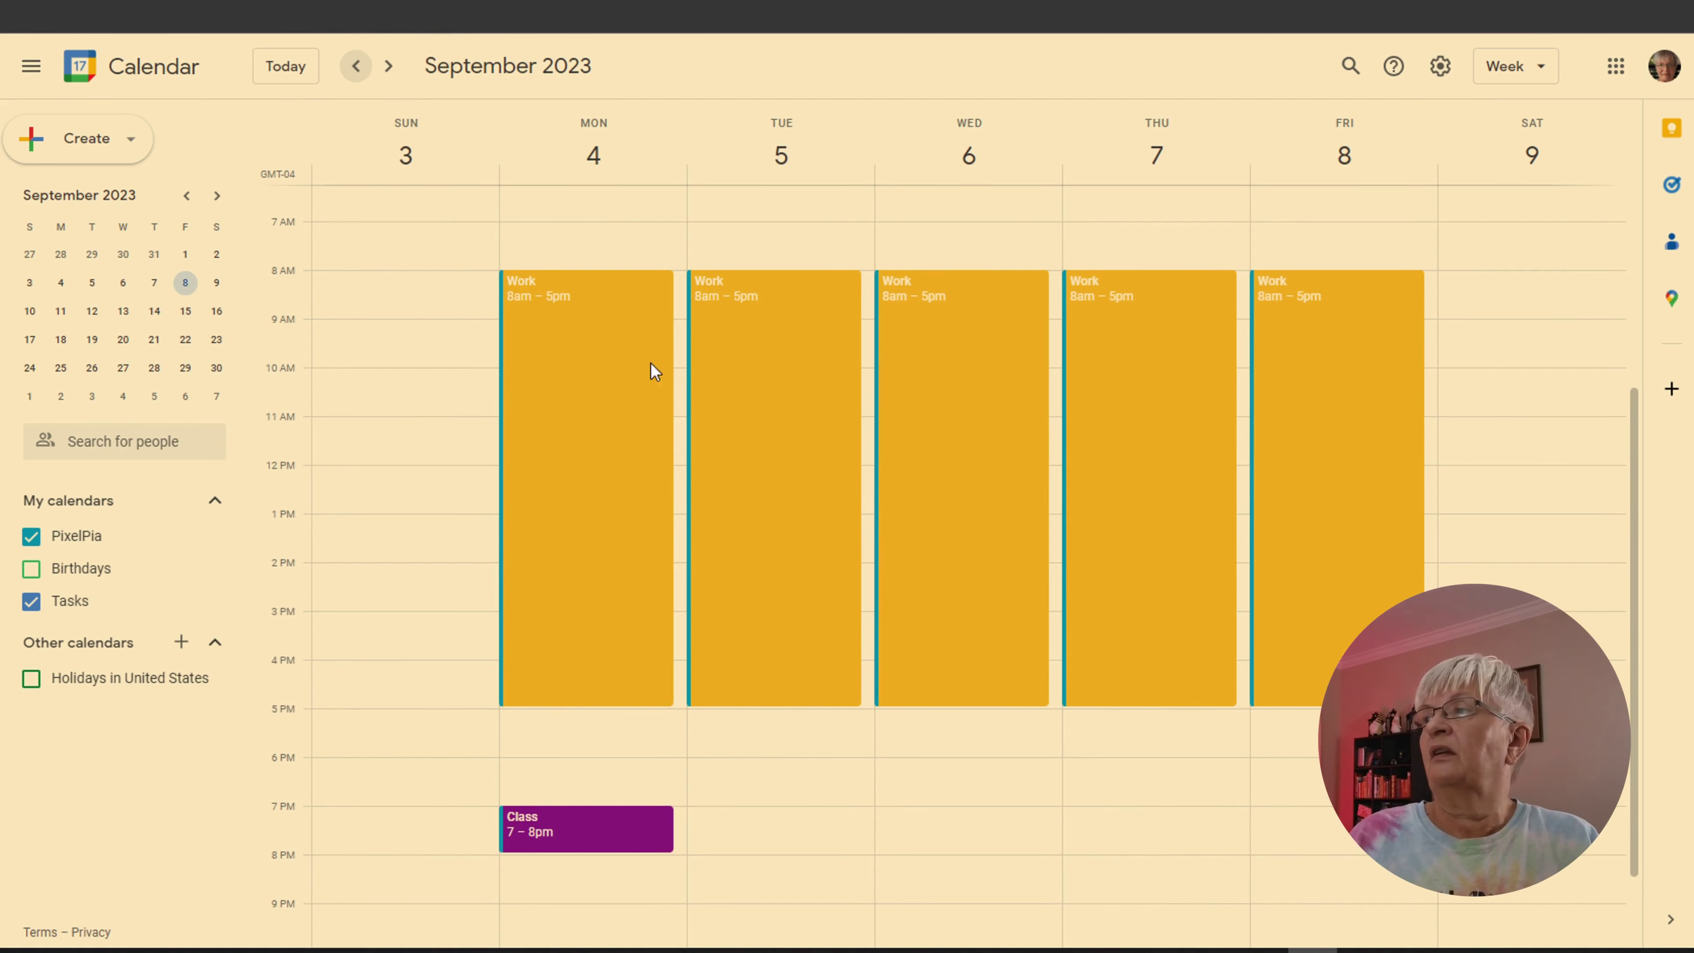
click(387, 65)
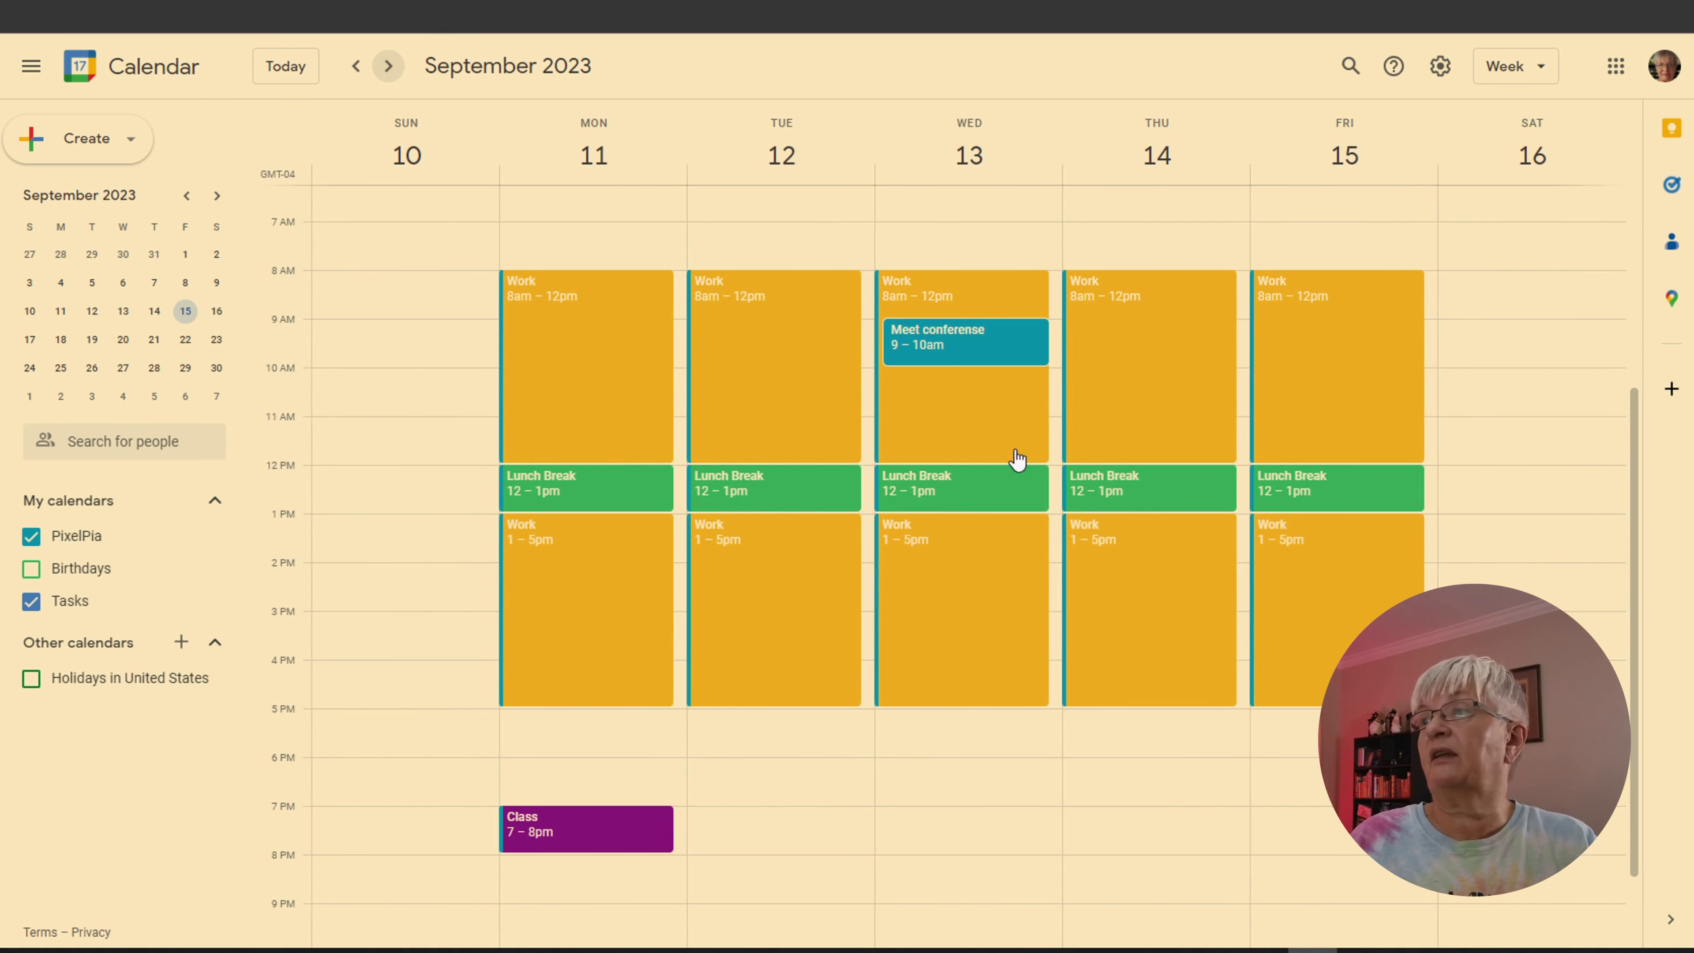
Step: Return to the August 2023 month view and start an event titled "work" on Monday, August 7
key(m)
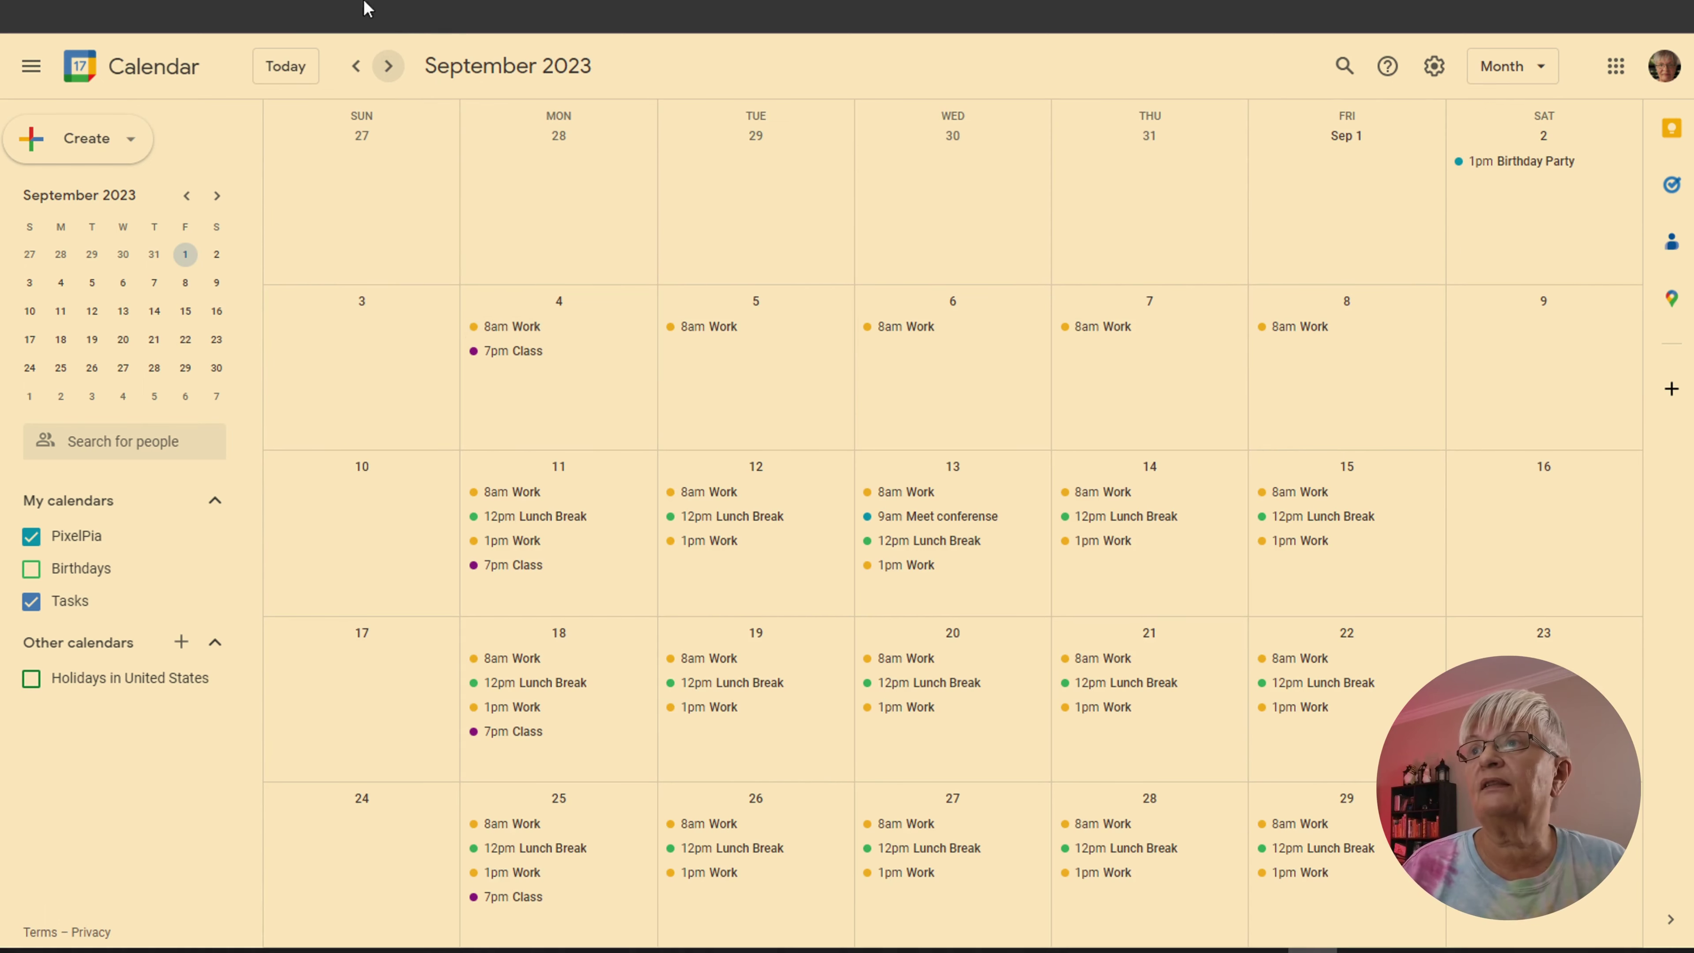
click(356, 65)
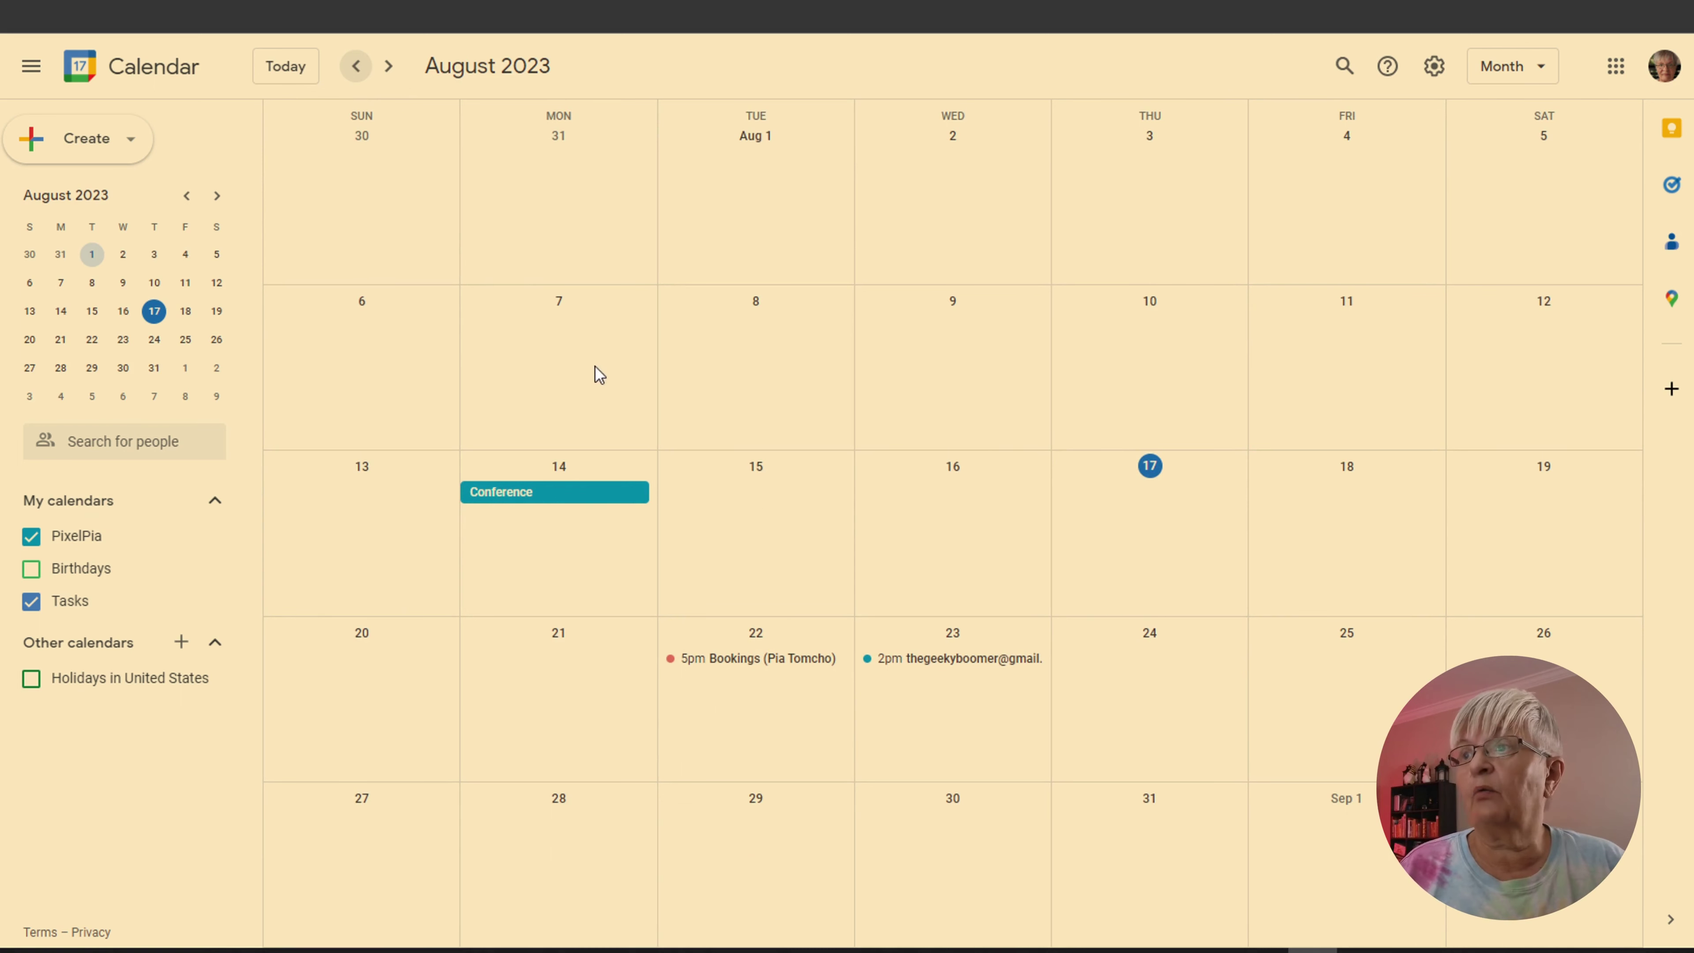
click(558, 353)
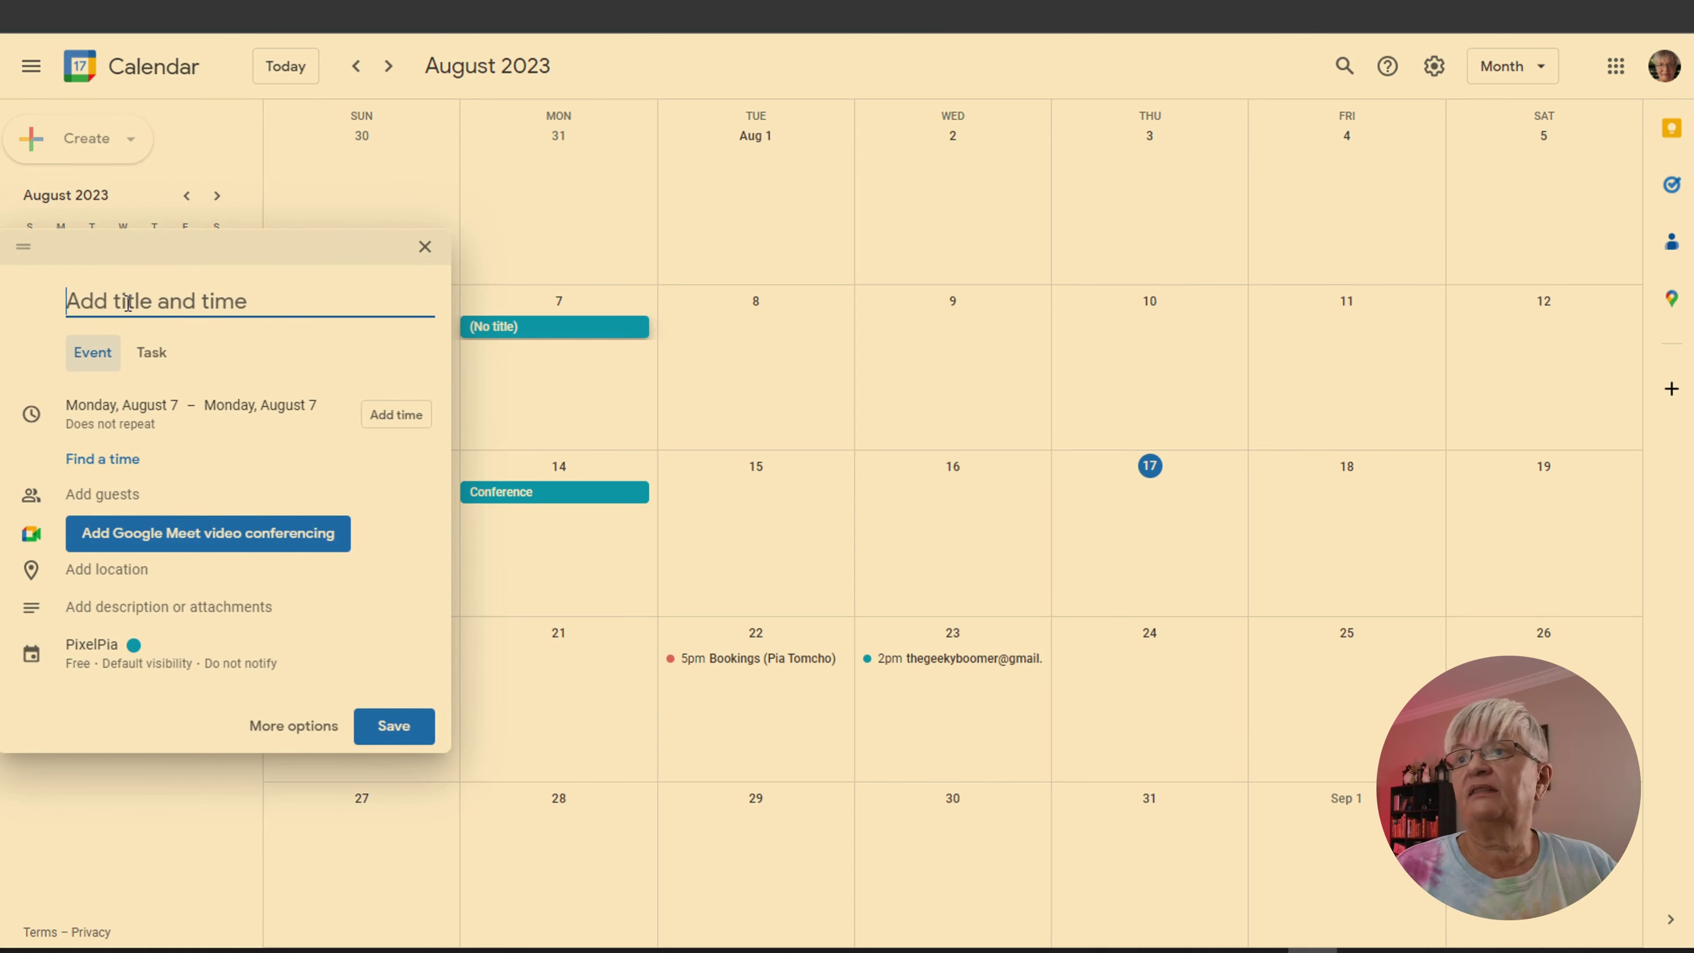
text(W)
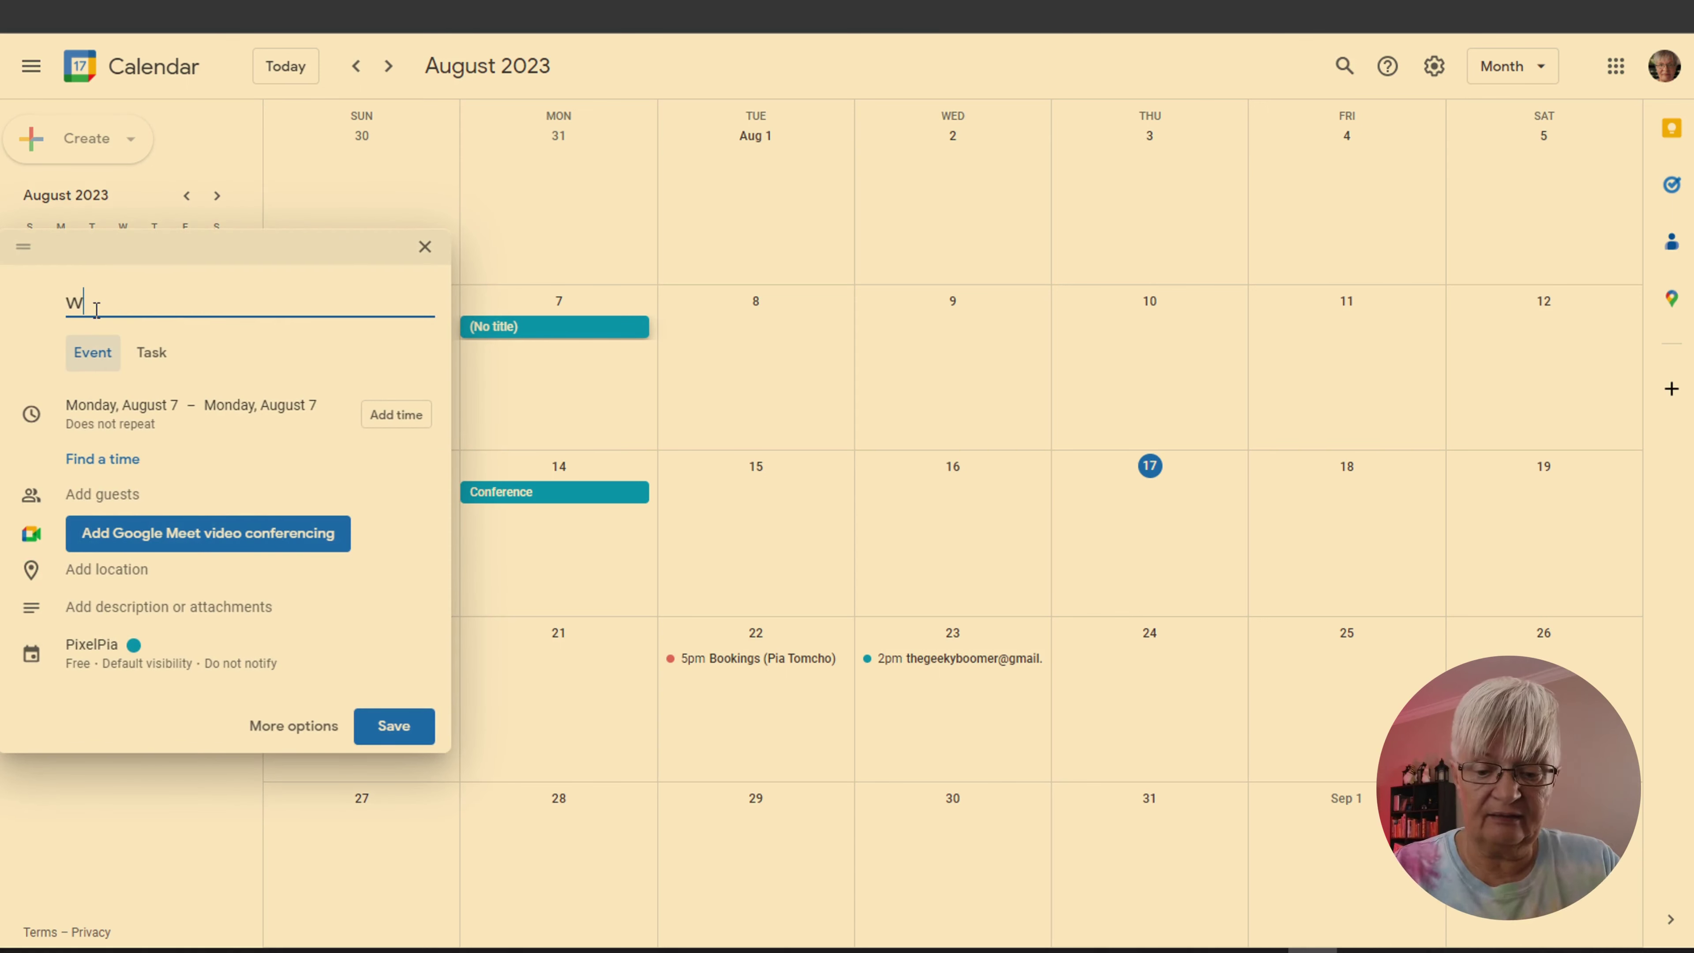
Step: Add a time to the August 7 work event and set its start to 8:00am
click(386, 424)
click(223, 404)
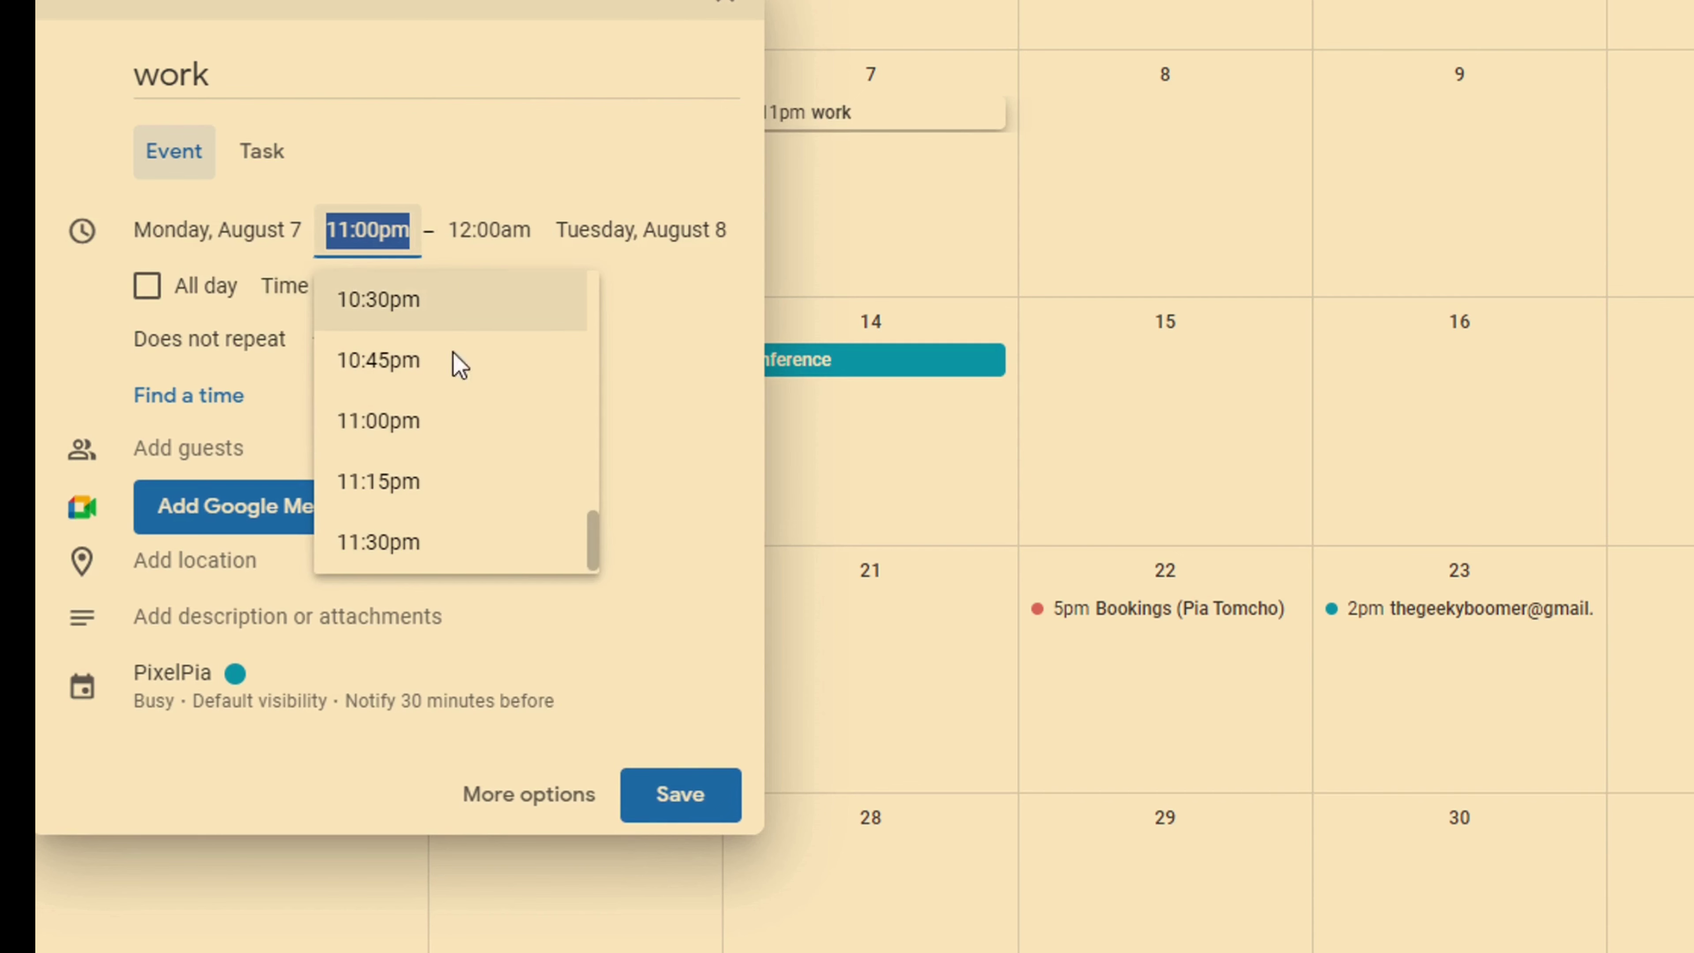
scroll(436, 472, up, 15)
scroll(436, 472, down, 3)
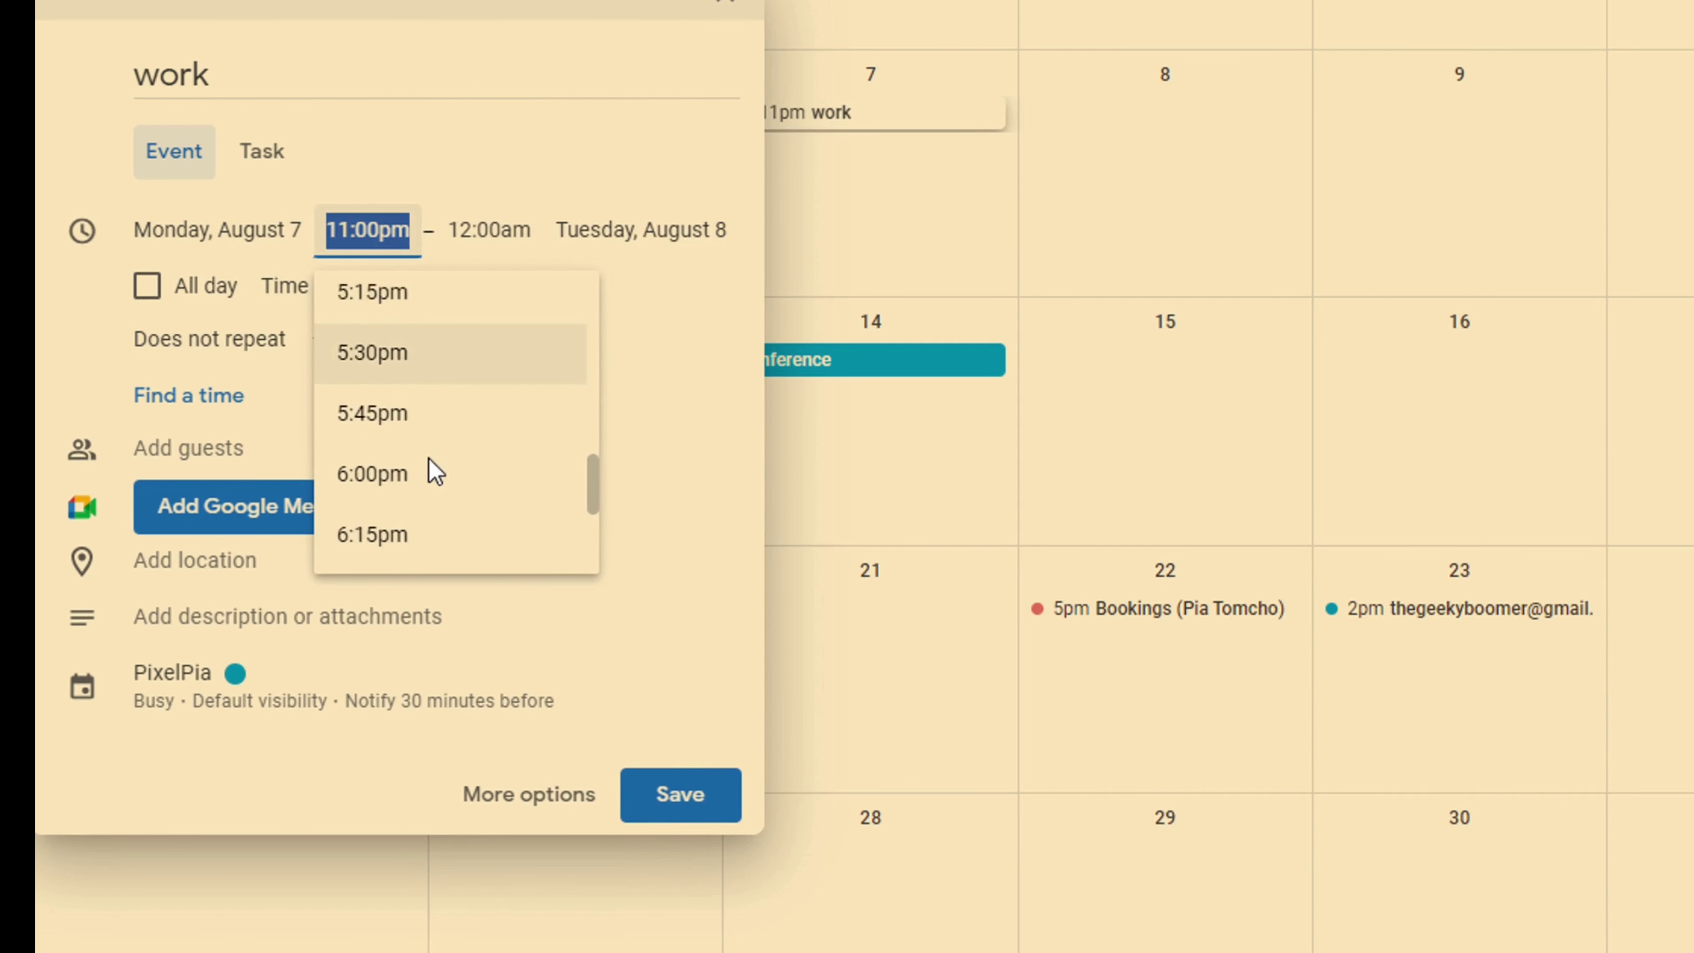
scroll(429, 458, down, 2)
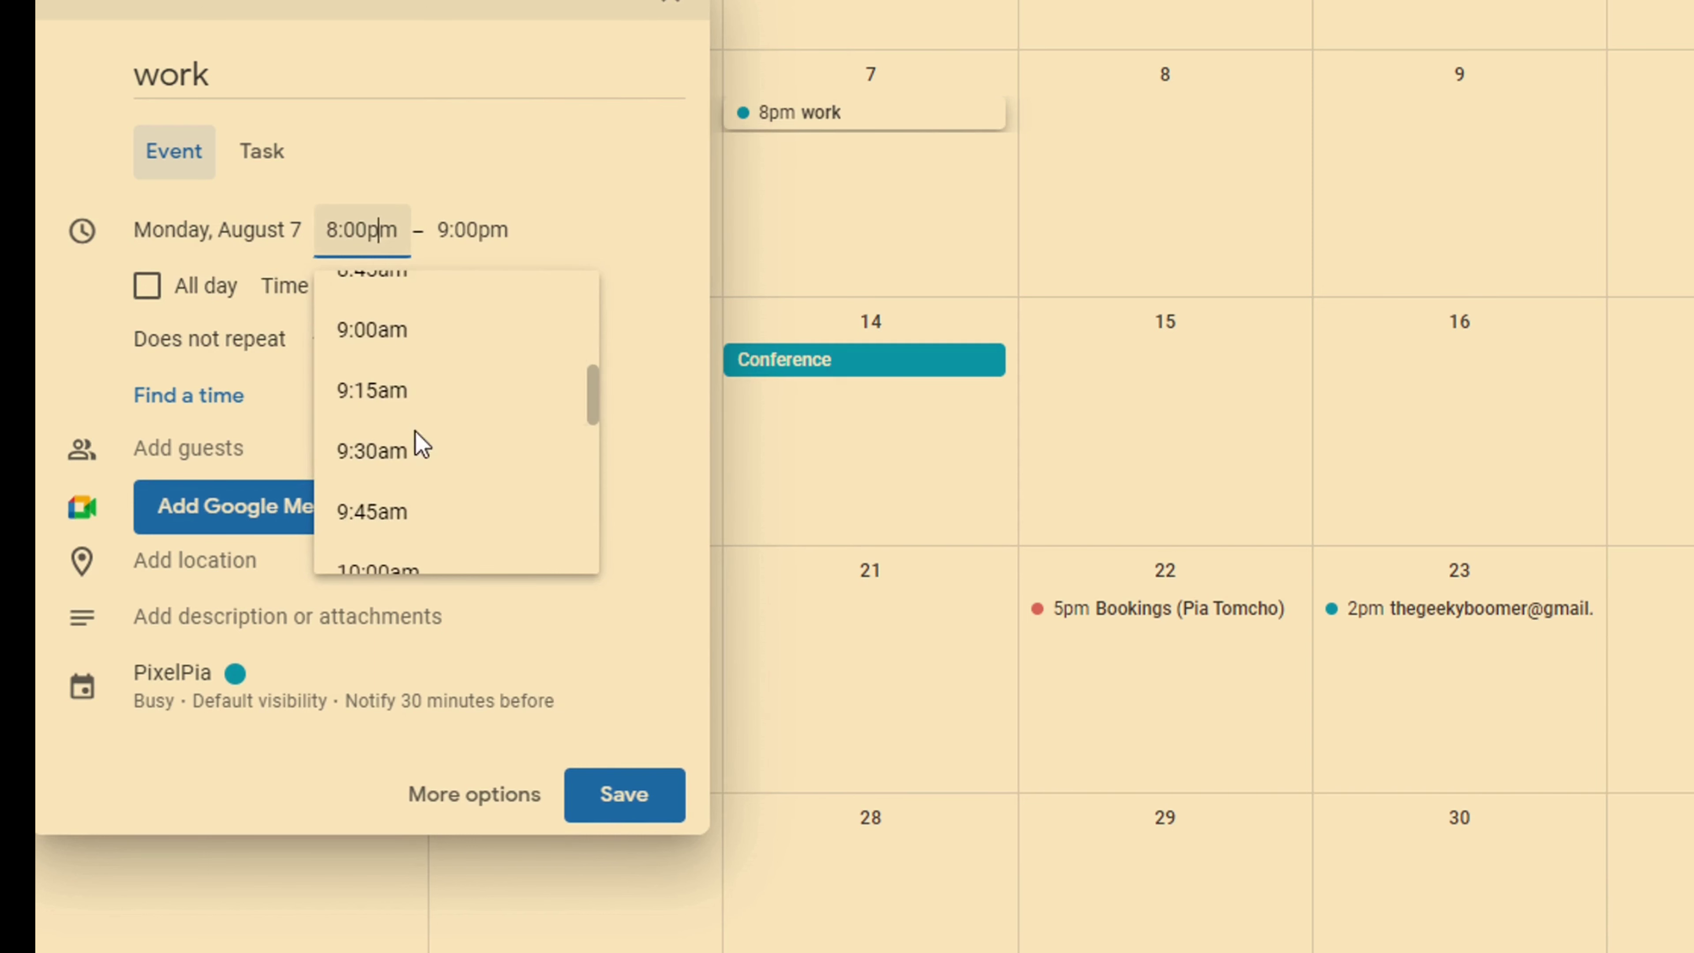
scroll(446, 394, up, 6)
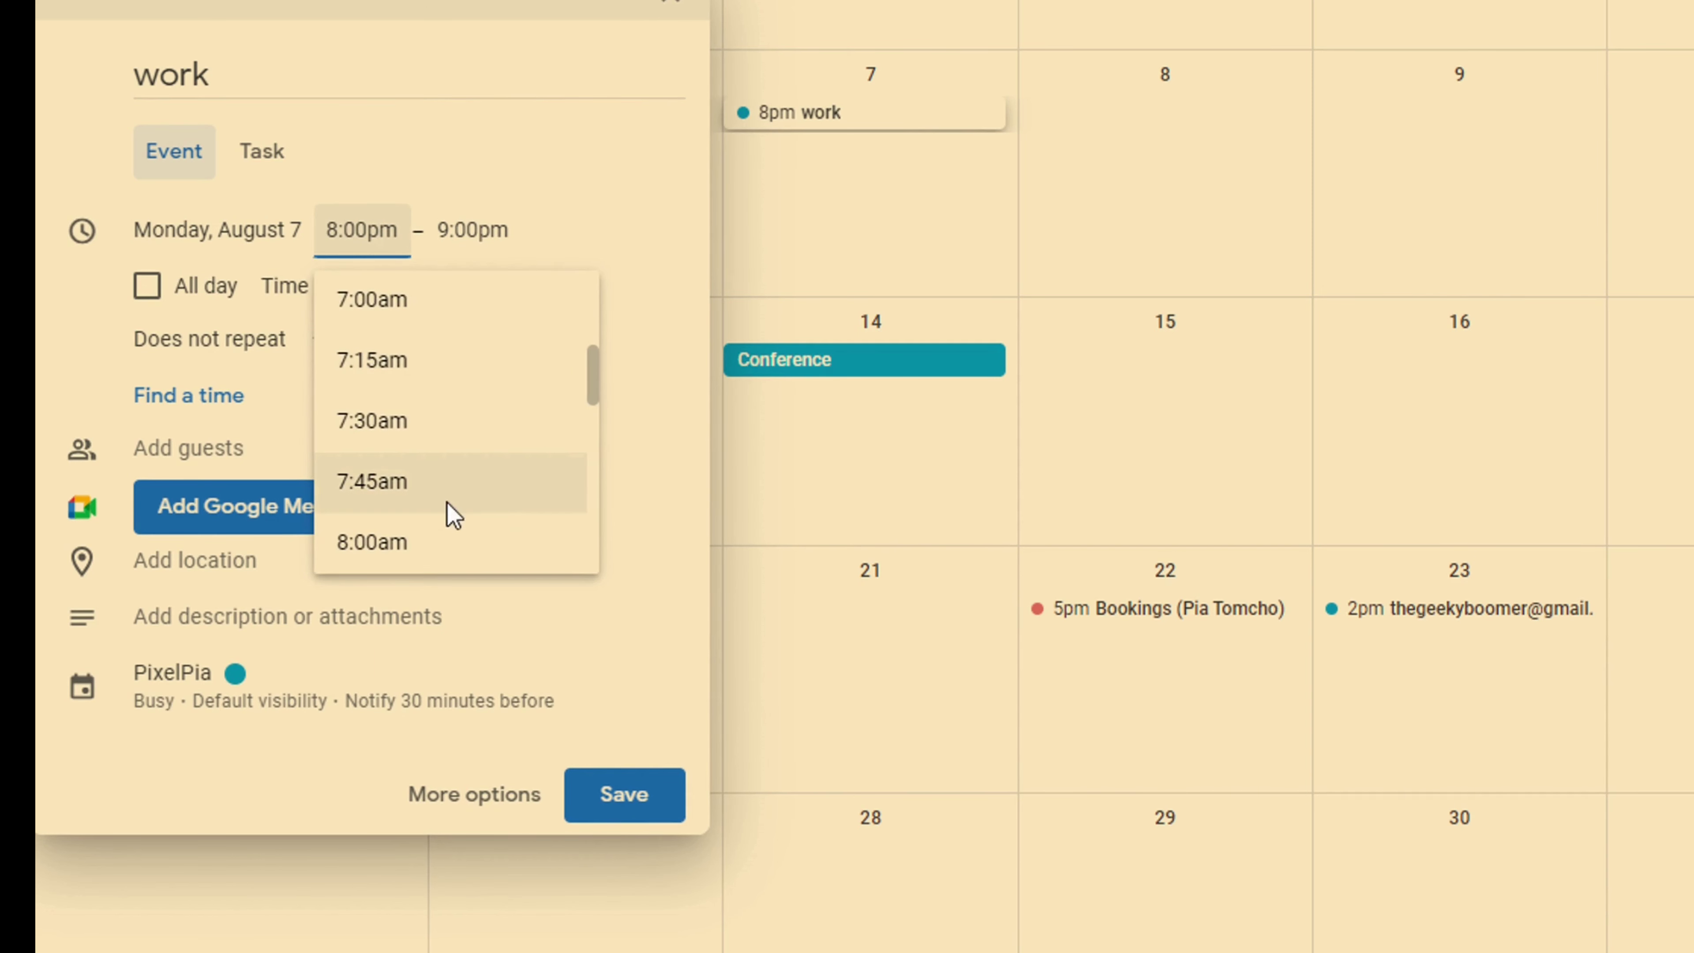
click(475, 542)
Step: Set the work event's end time to 12:00pm
click(455, 232)
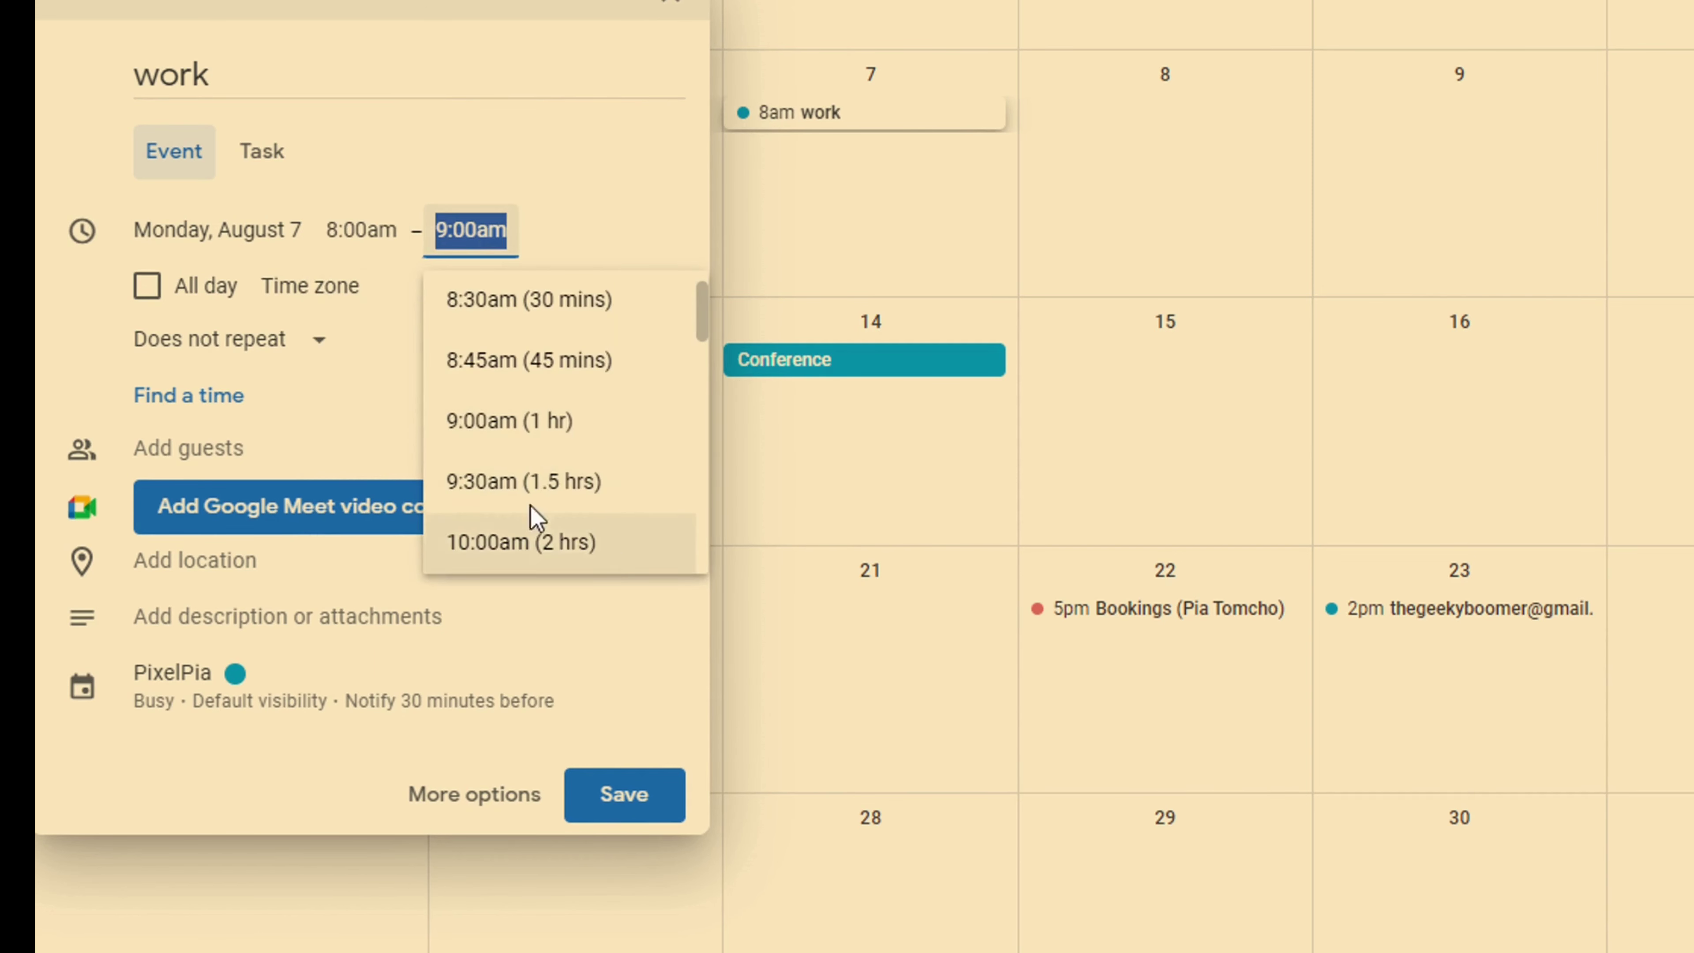
scroll(531, 455, down, 3)
click(518, 484)
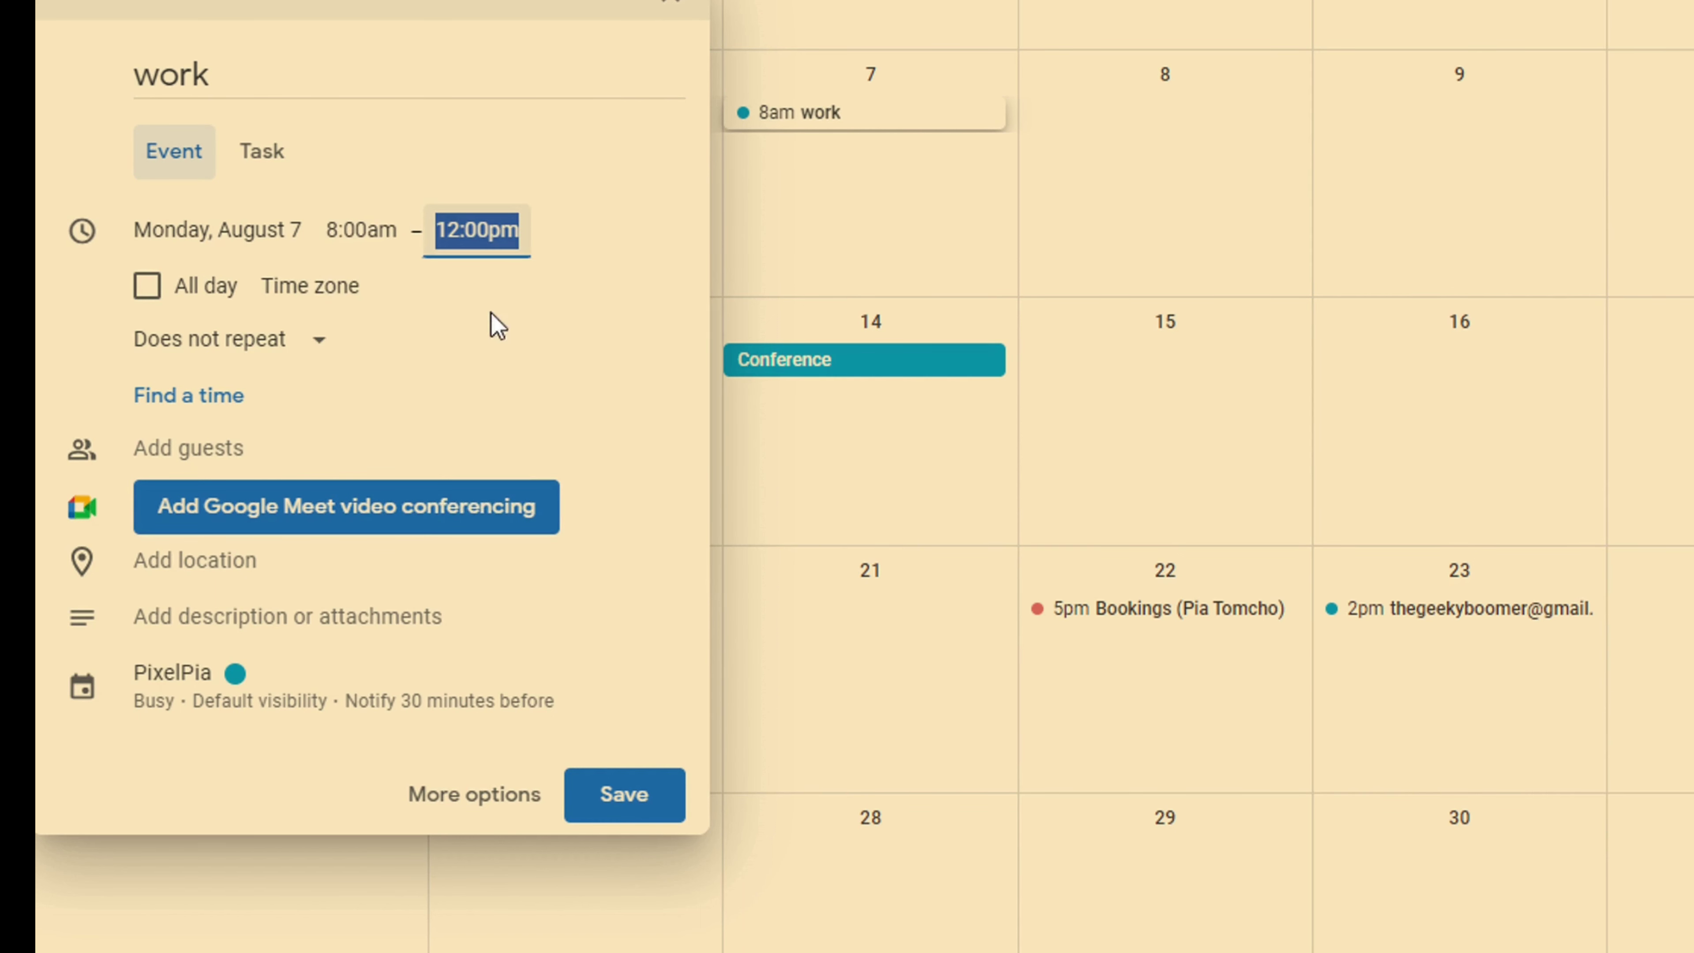
Step: Set the 8:00am–12:00pm work event to repeat every weekday (Monday to Friday)
click(323, 355)
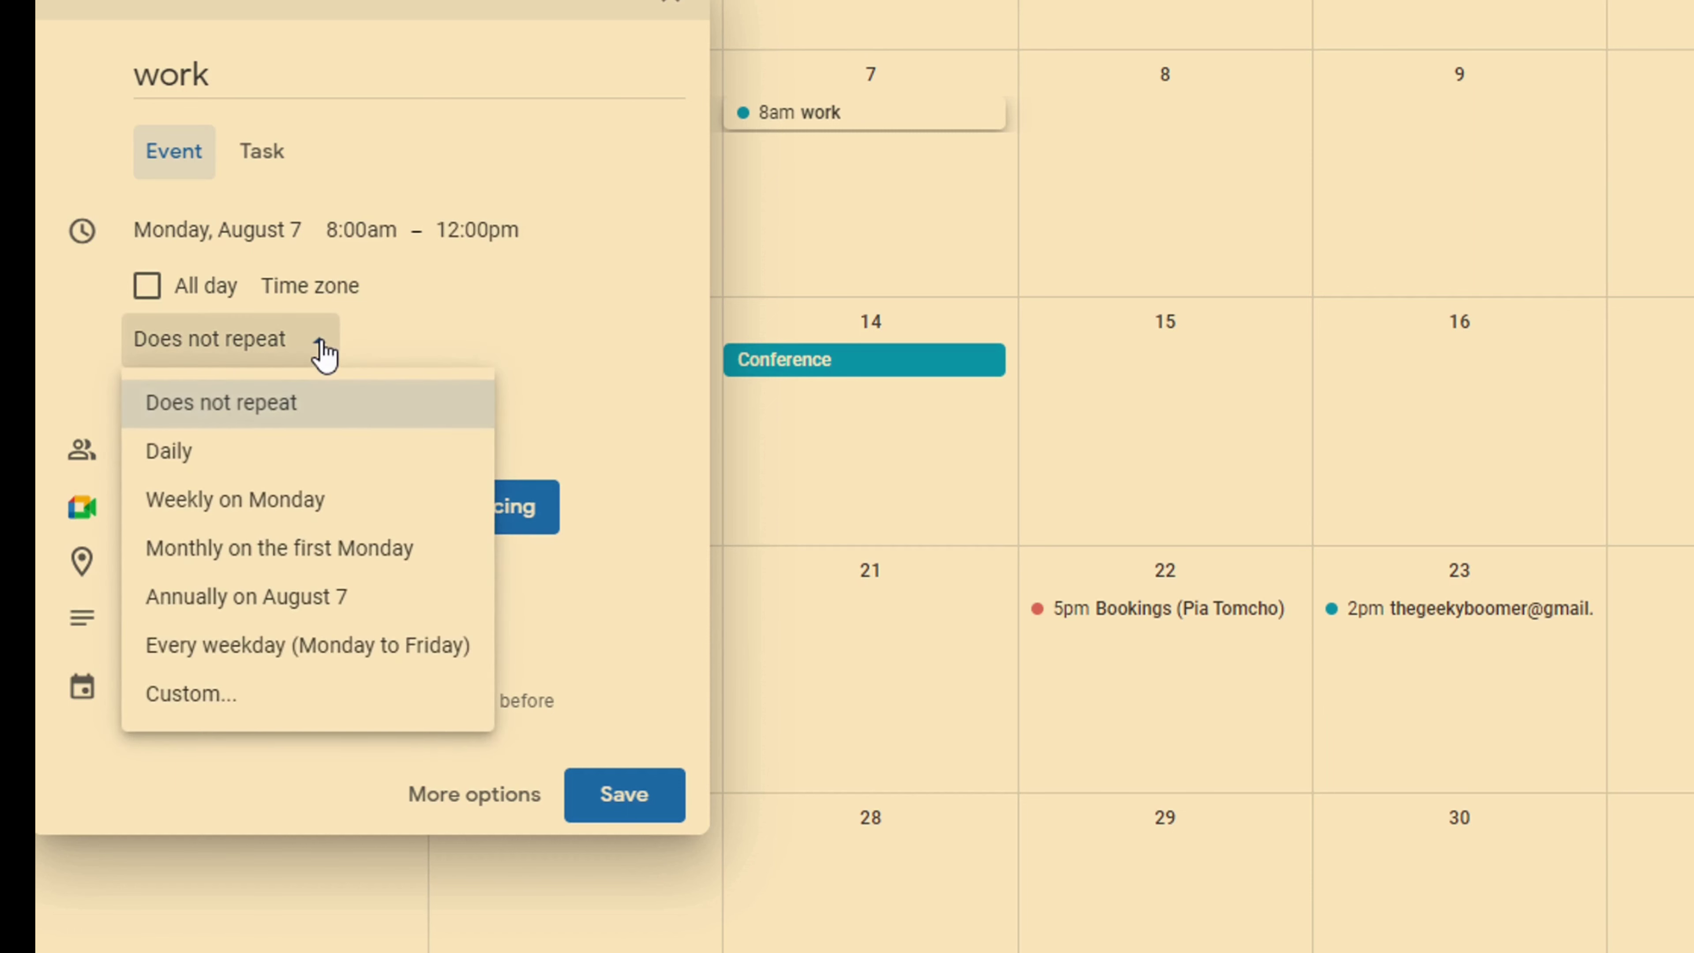
click(298, 645)
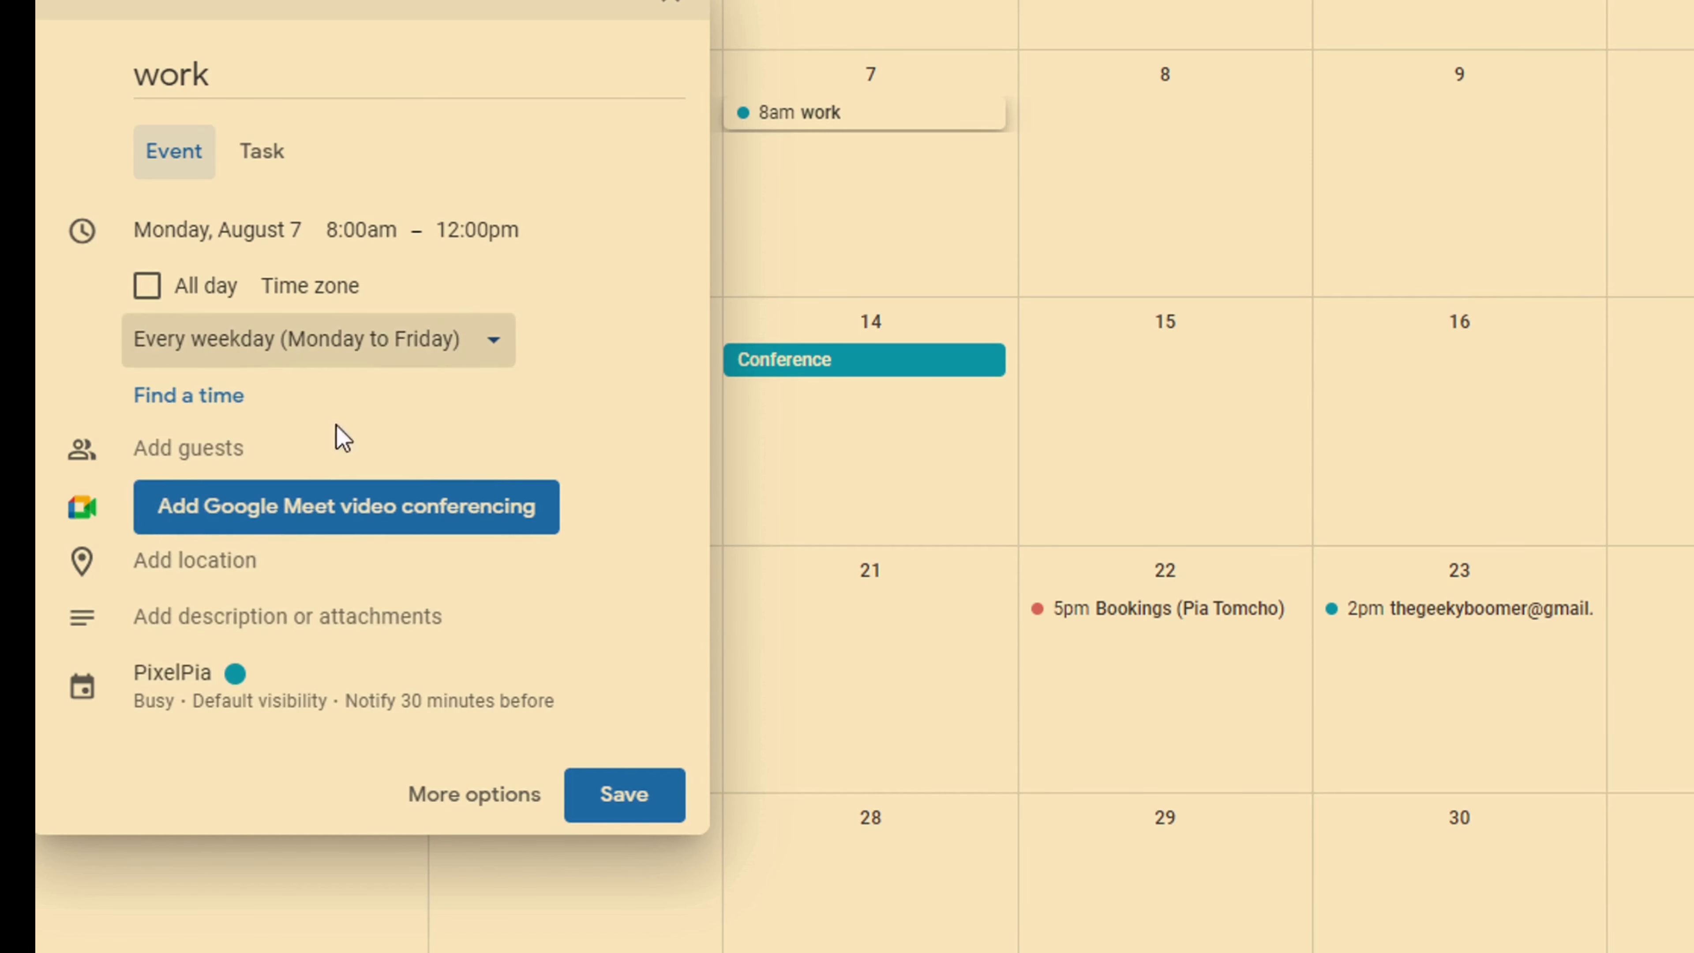
Step: Color the morning work event yellow, remove its 30-minute notification and save it
click(240, 692)
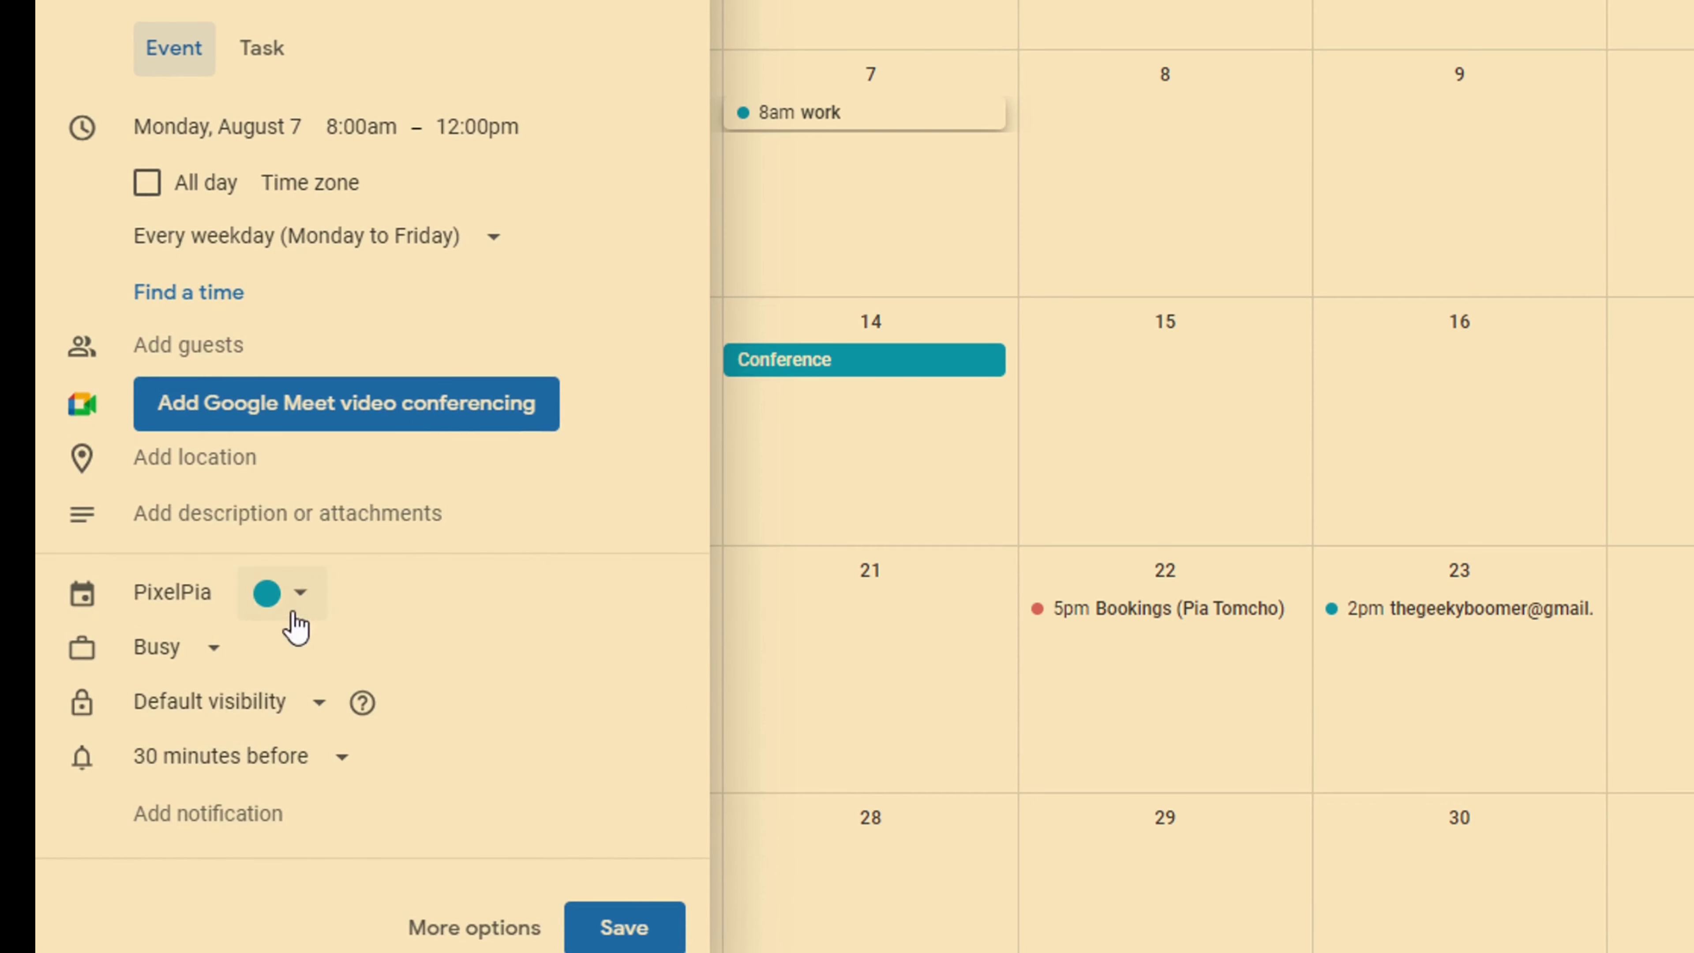
click(284, 600)
click(305, 634)
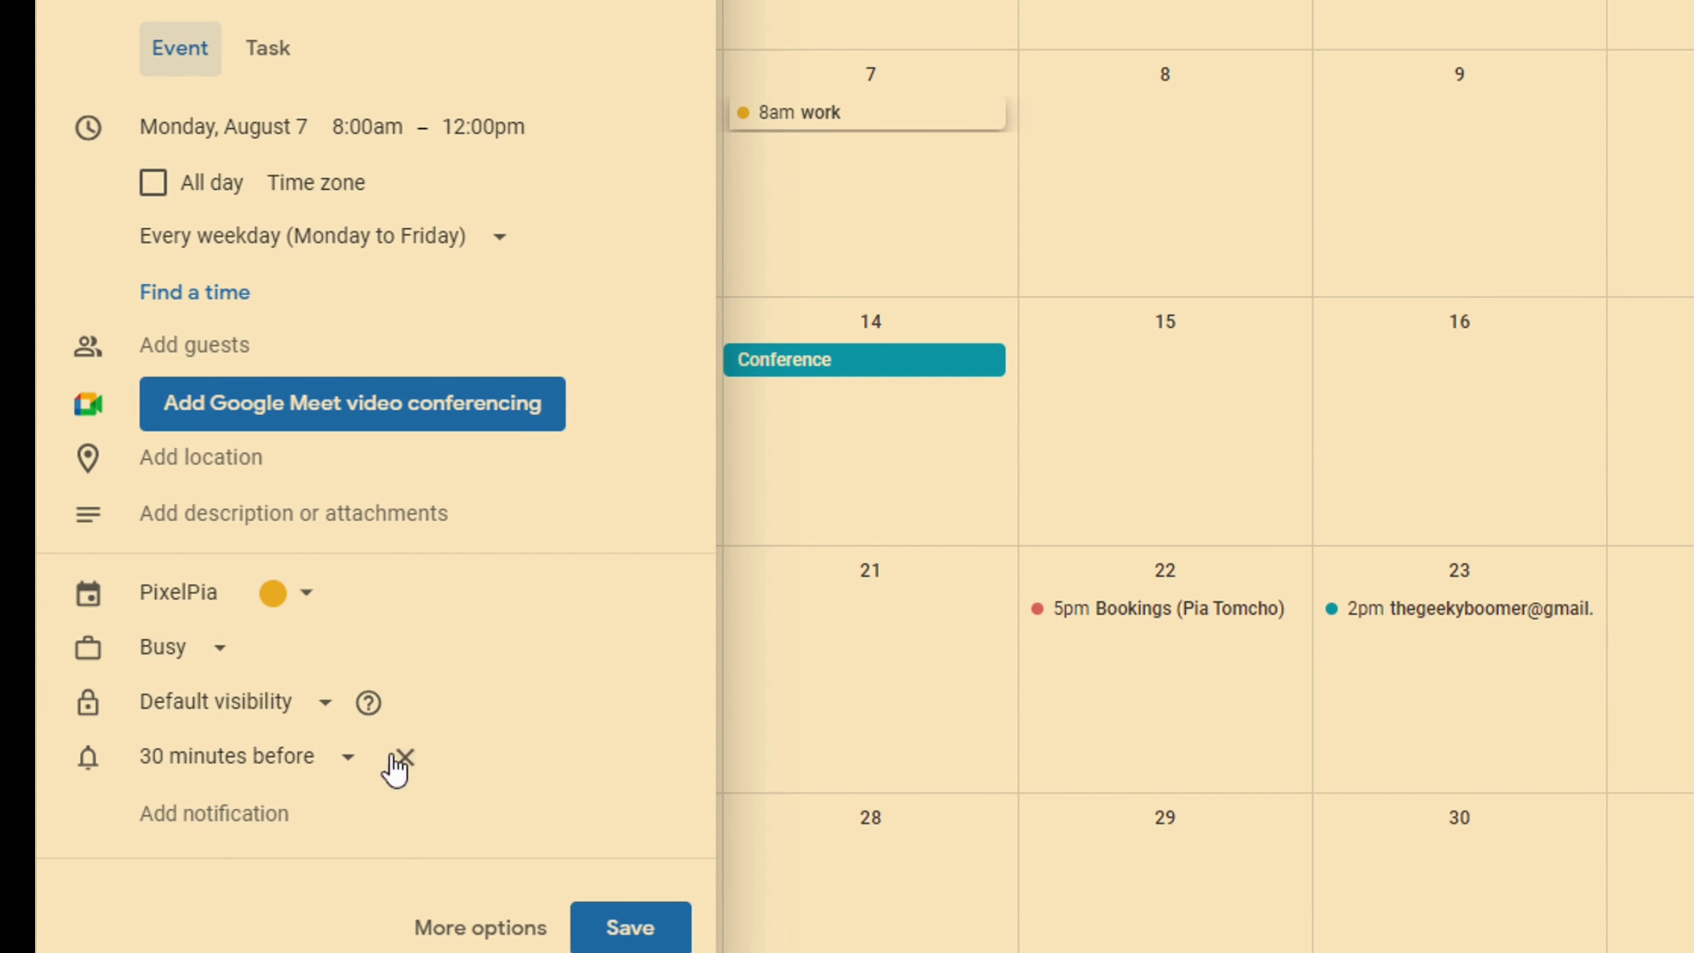
click(409, 760)
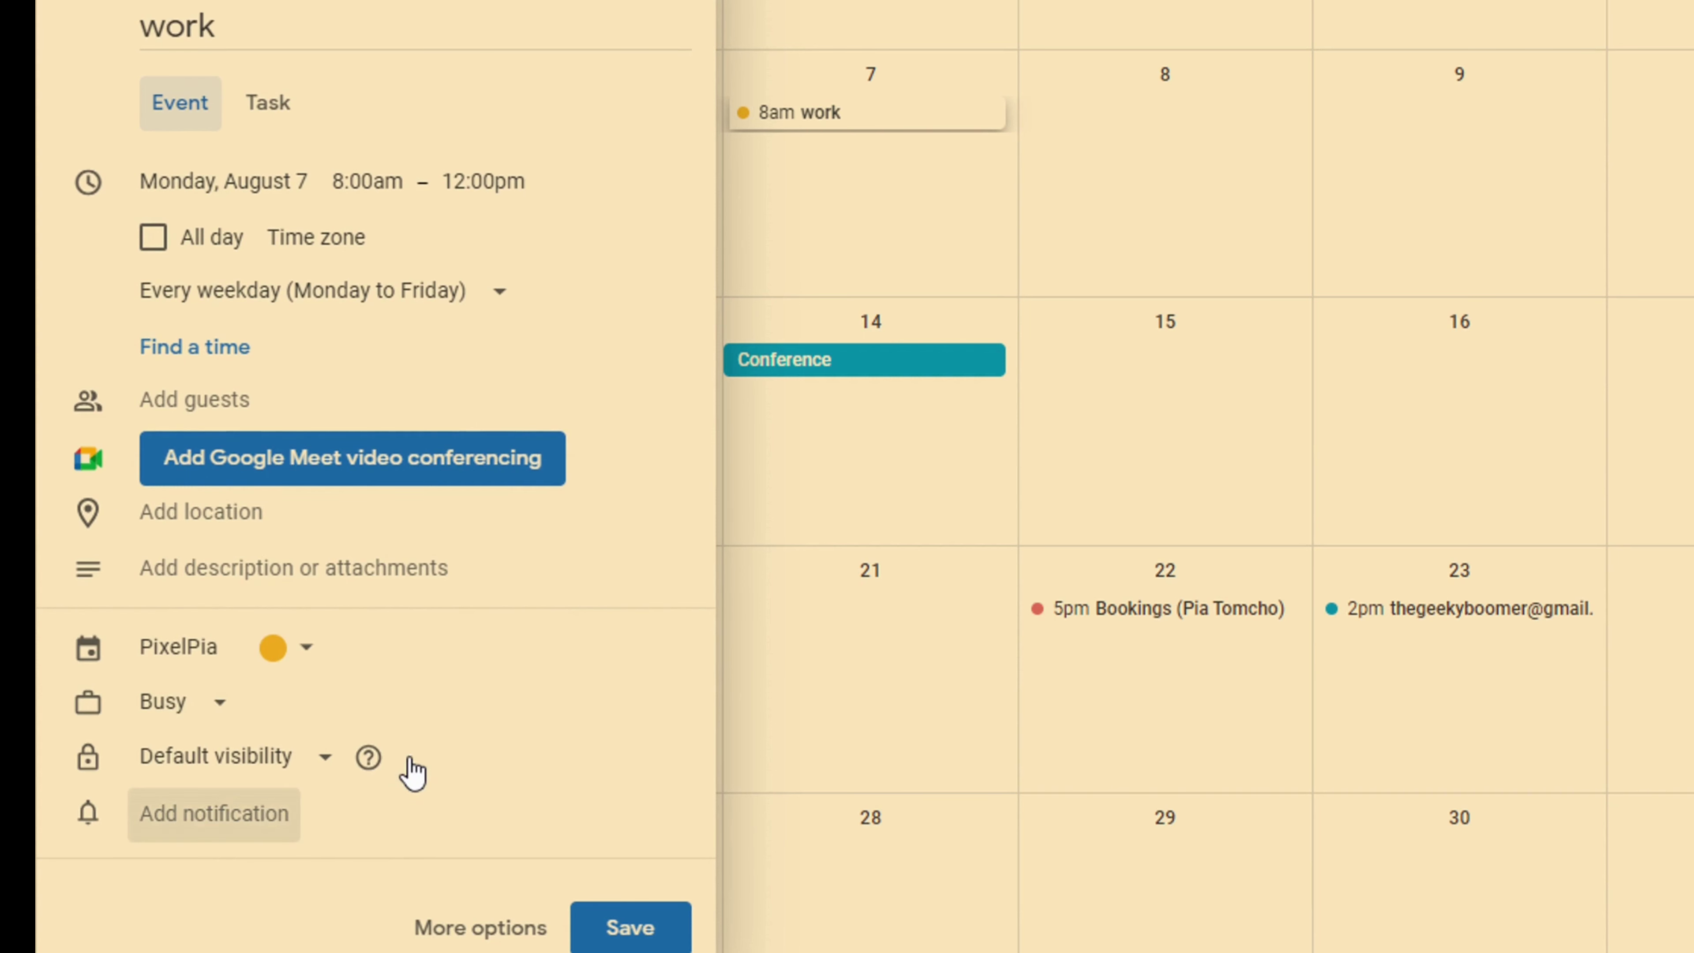
click(644, 940)
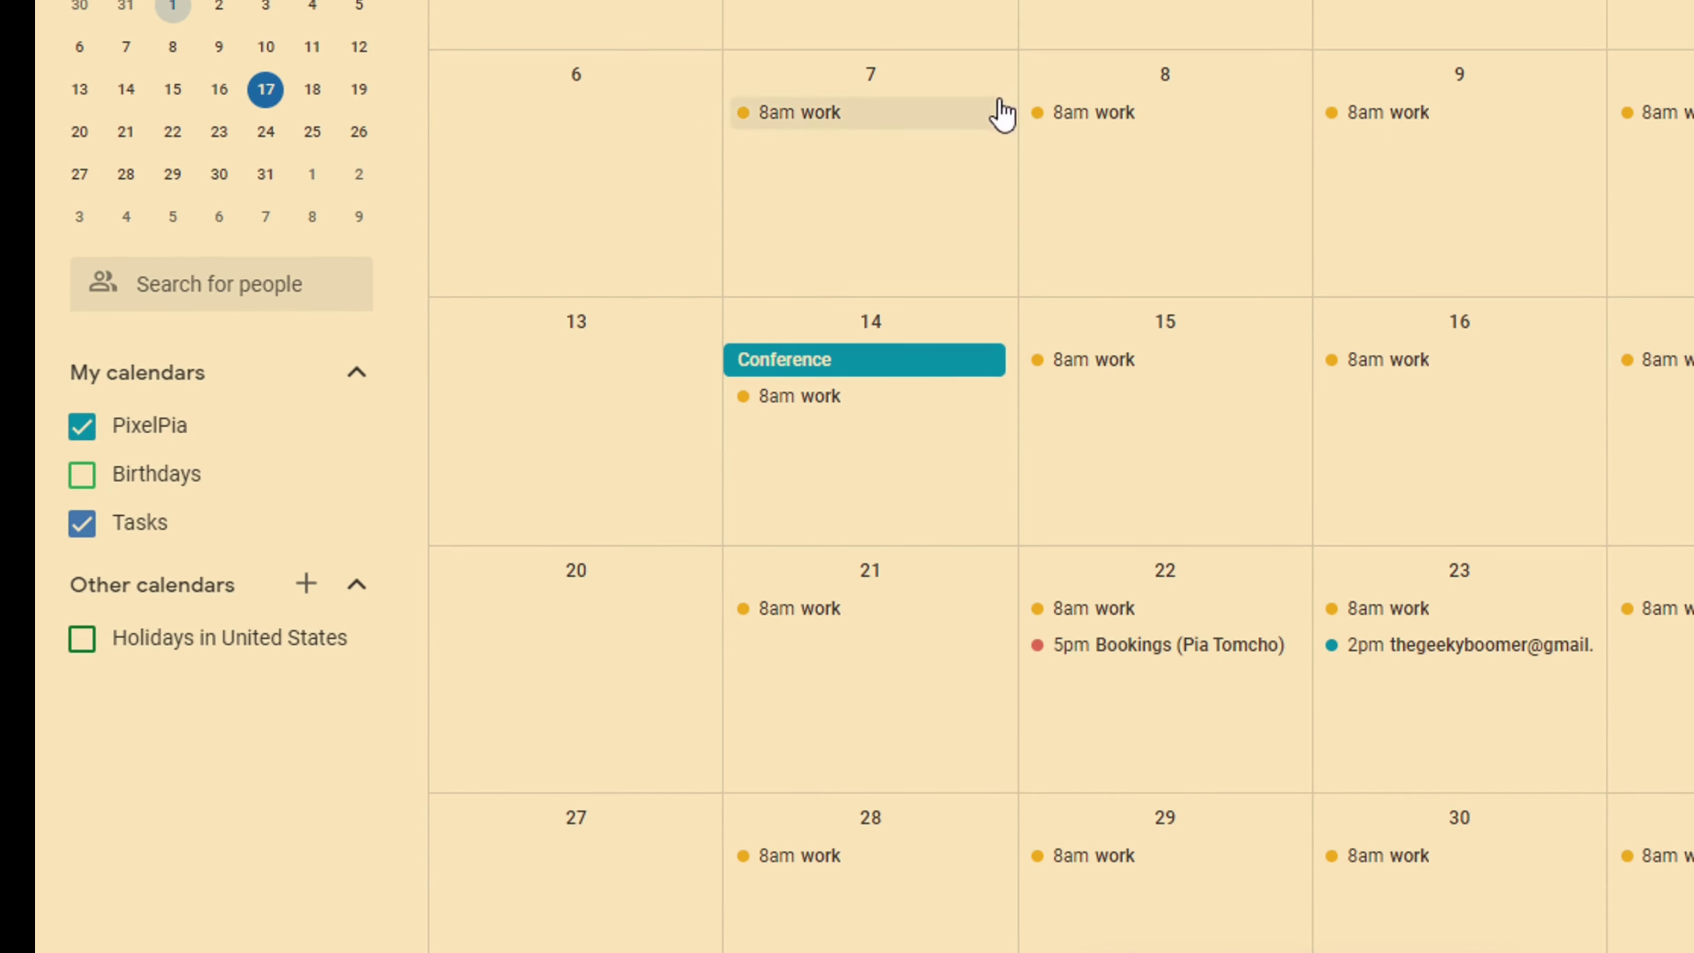
Step: Start a second event titled "work" on Monday, August 7, with a start time of 1:00pm
click(837, 176)
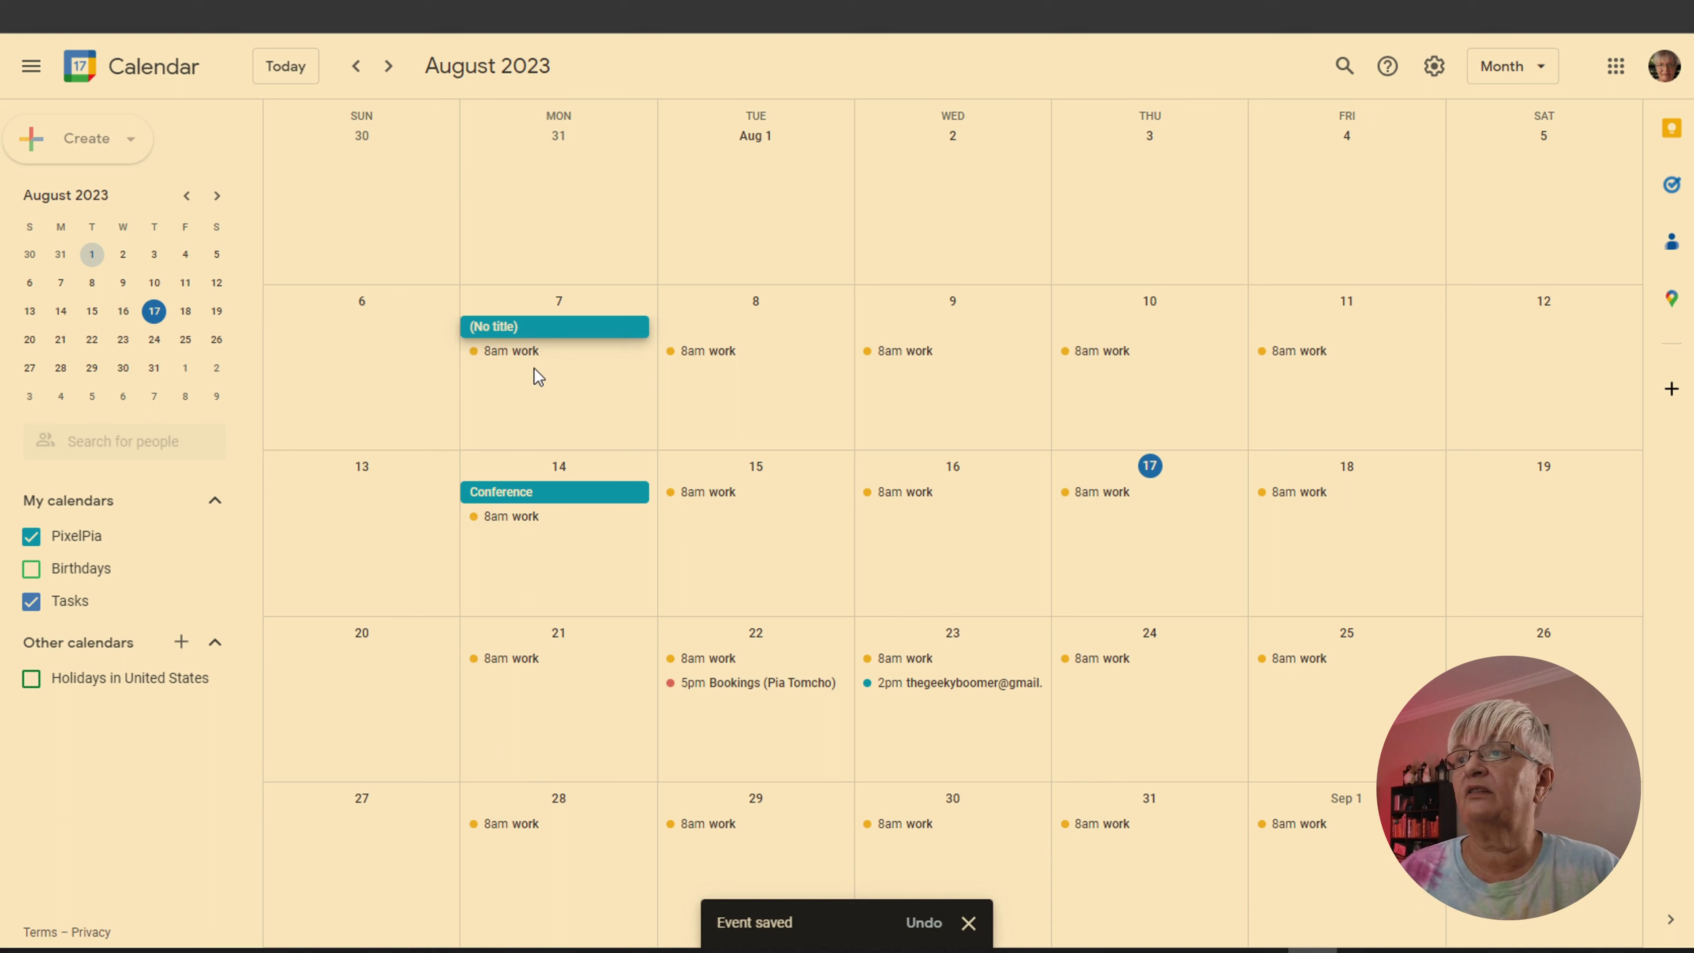
text(wor)
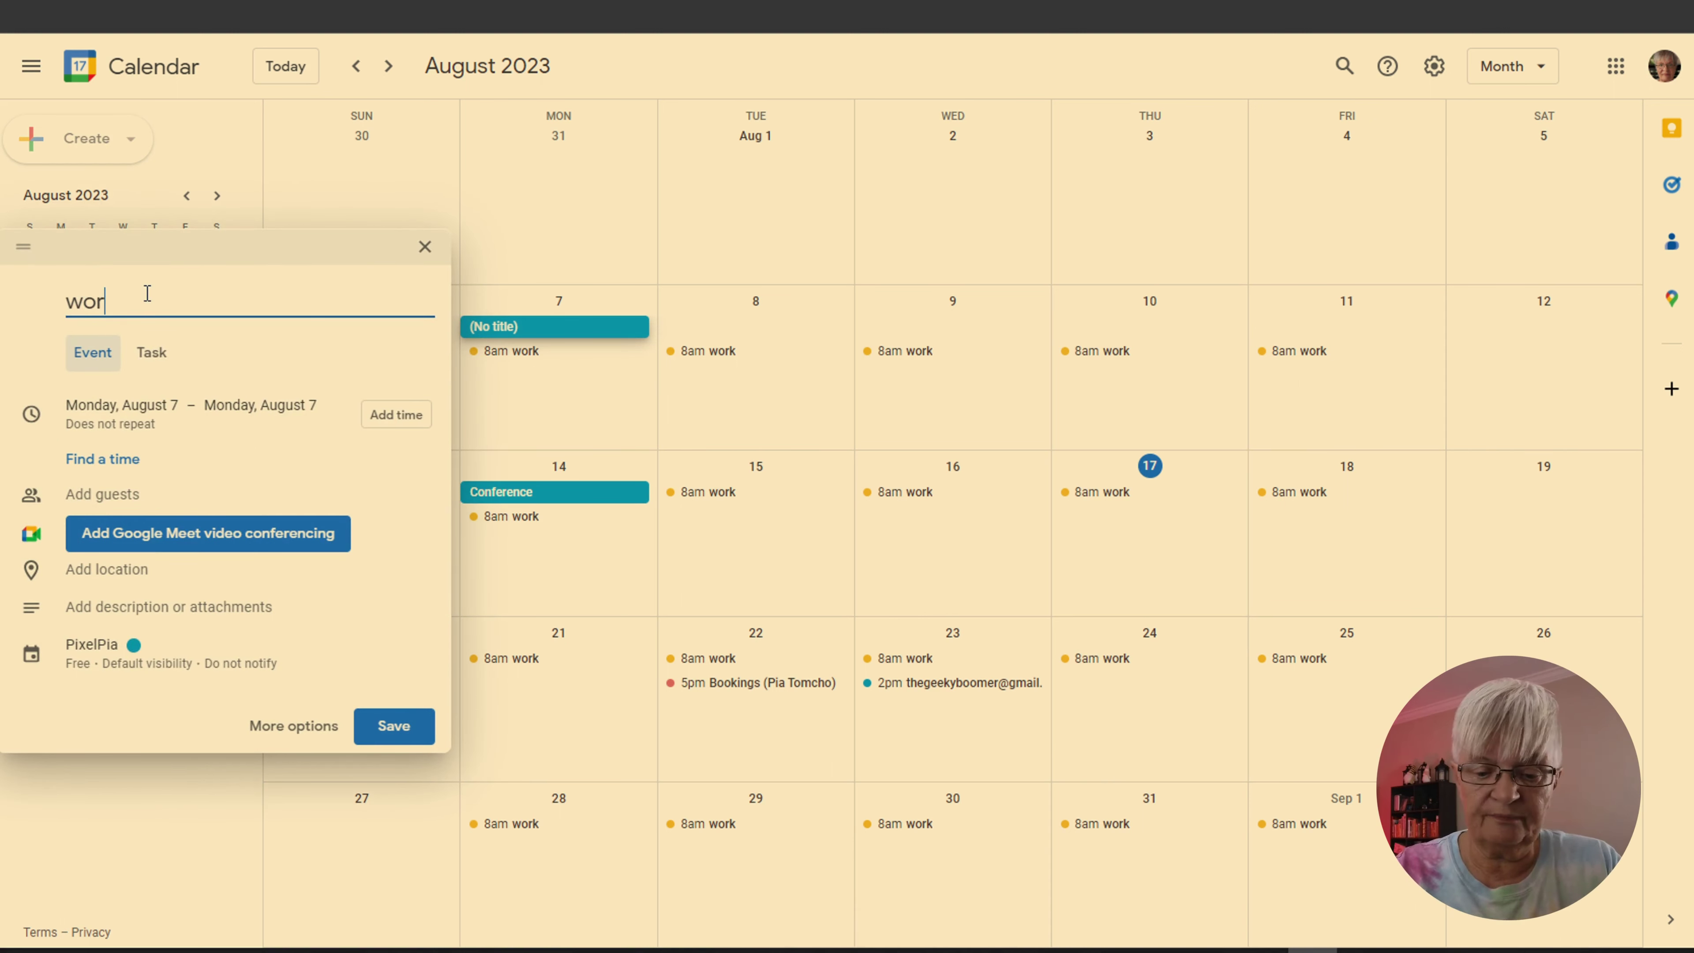
text(k)
click(382, 419)
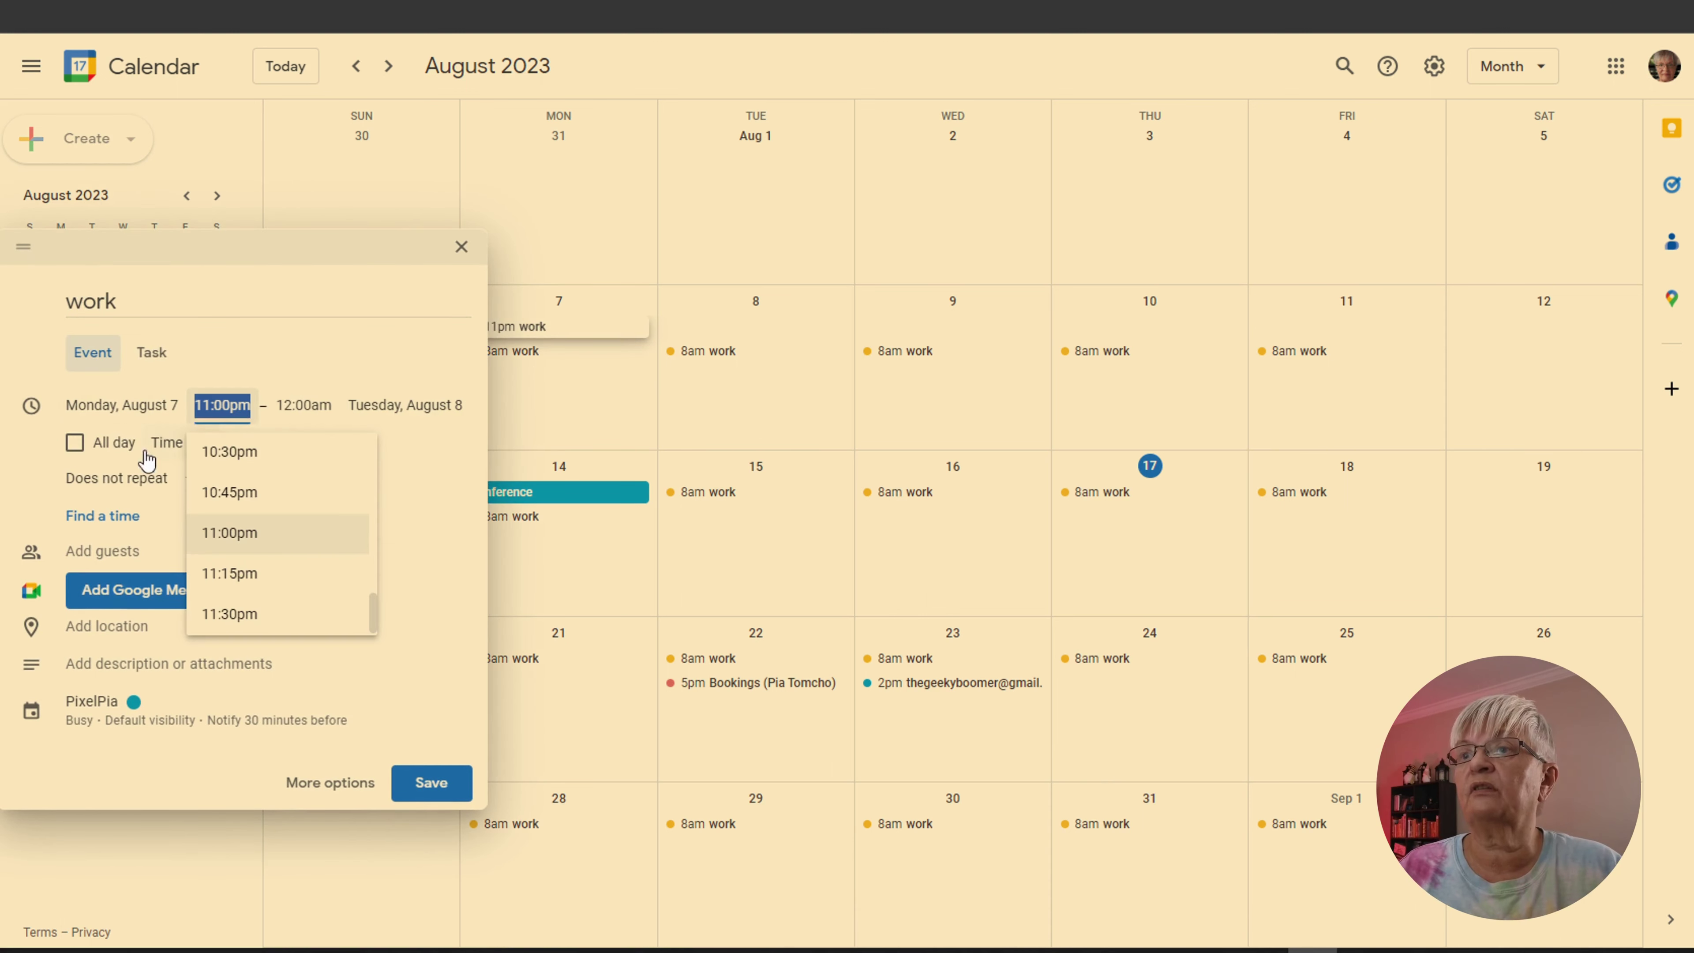
scroll(249, 527, up, 20)
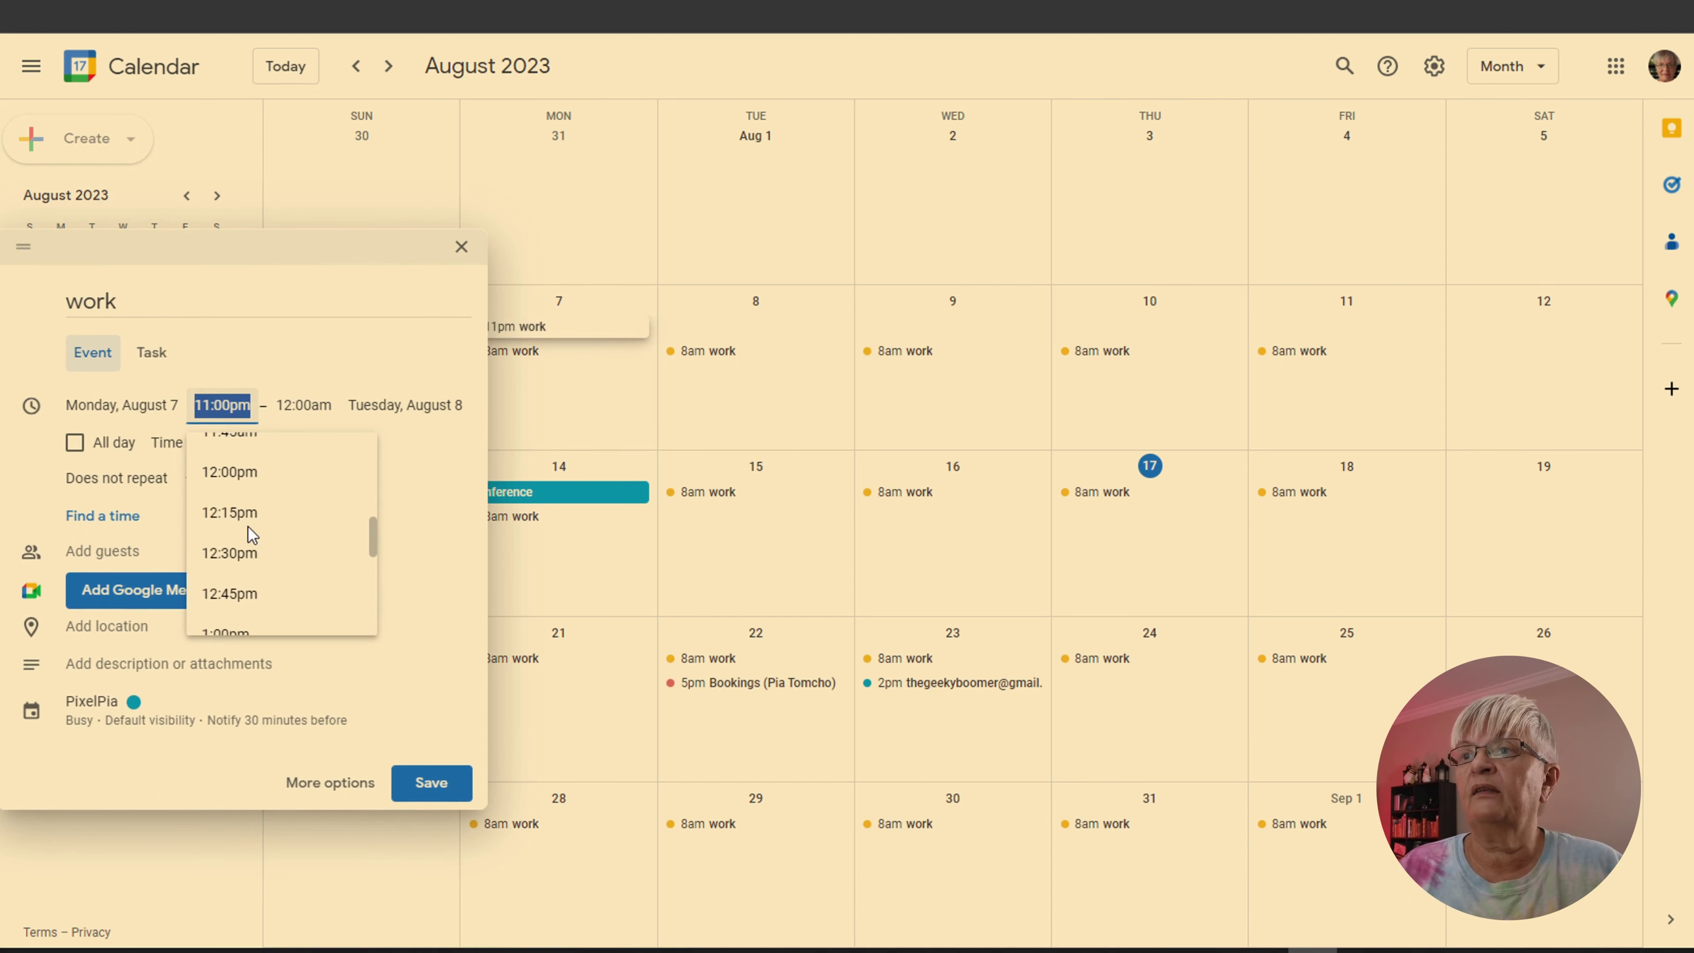
click(230, 627)
Step: Set the afternoon work event to end at 5:00pm and repeat every weekday (Monday to Friday)
click(292, 405)
scroll(310, 552, down, 7)
scroll(310, 480, up, 4)
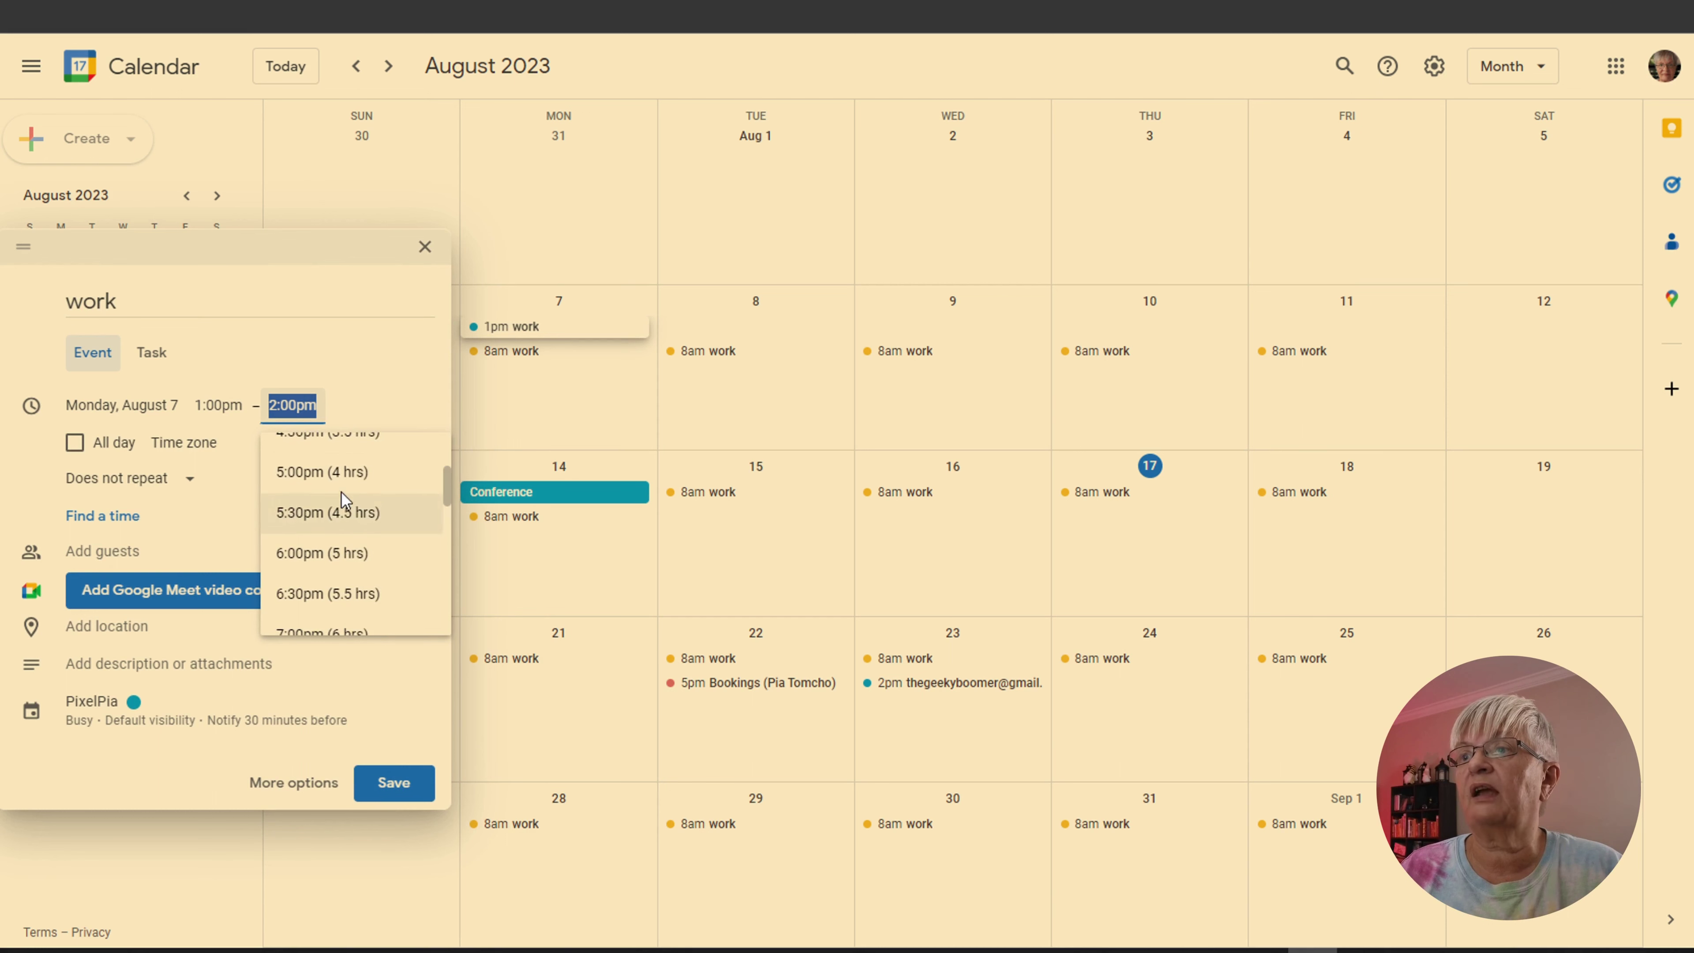
click(318, 485)
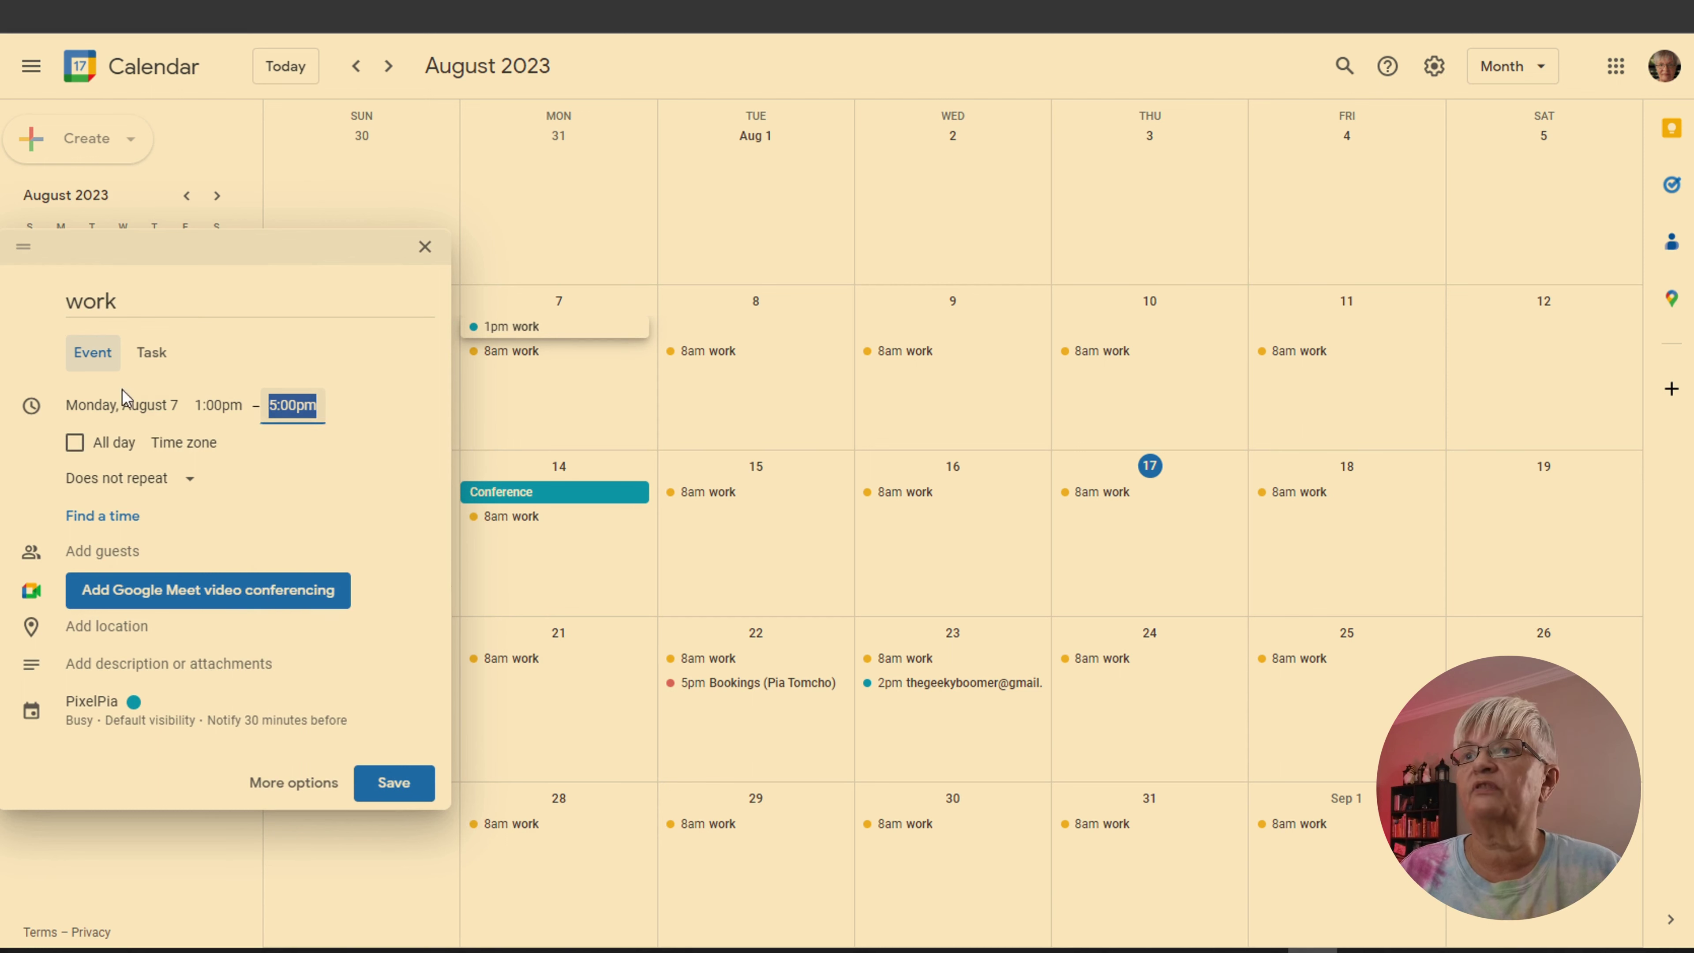
click(173, 495)
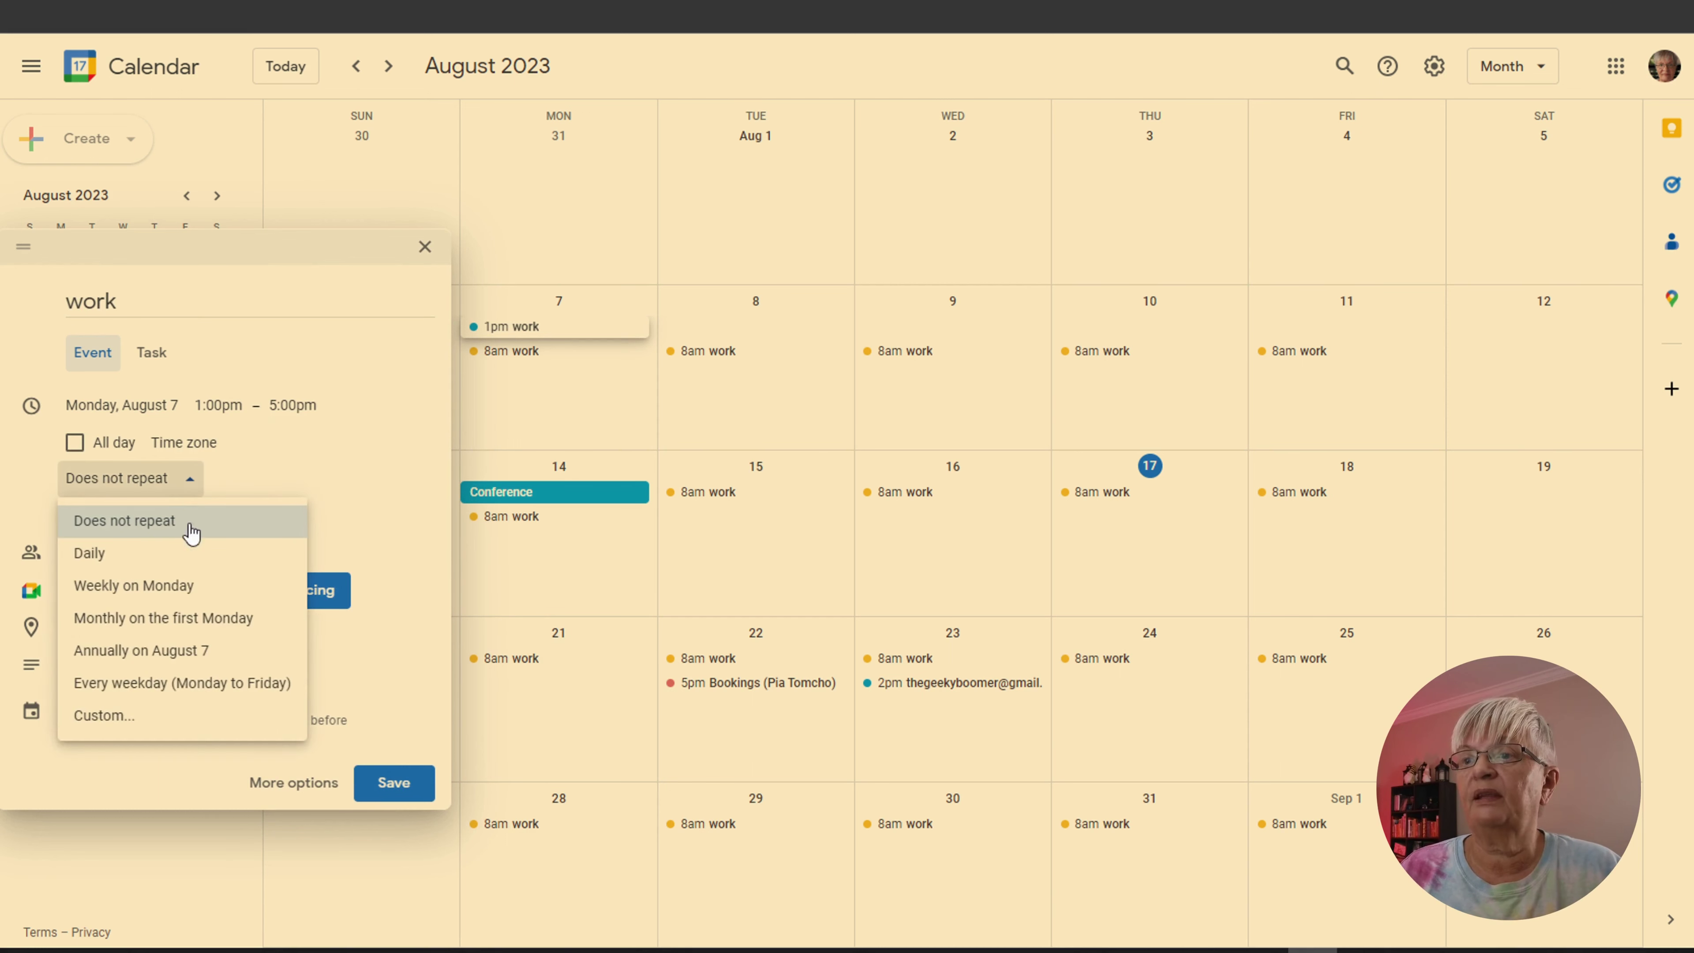
click(164, 687)
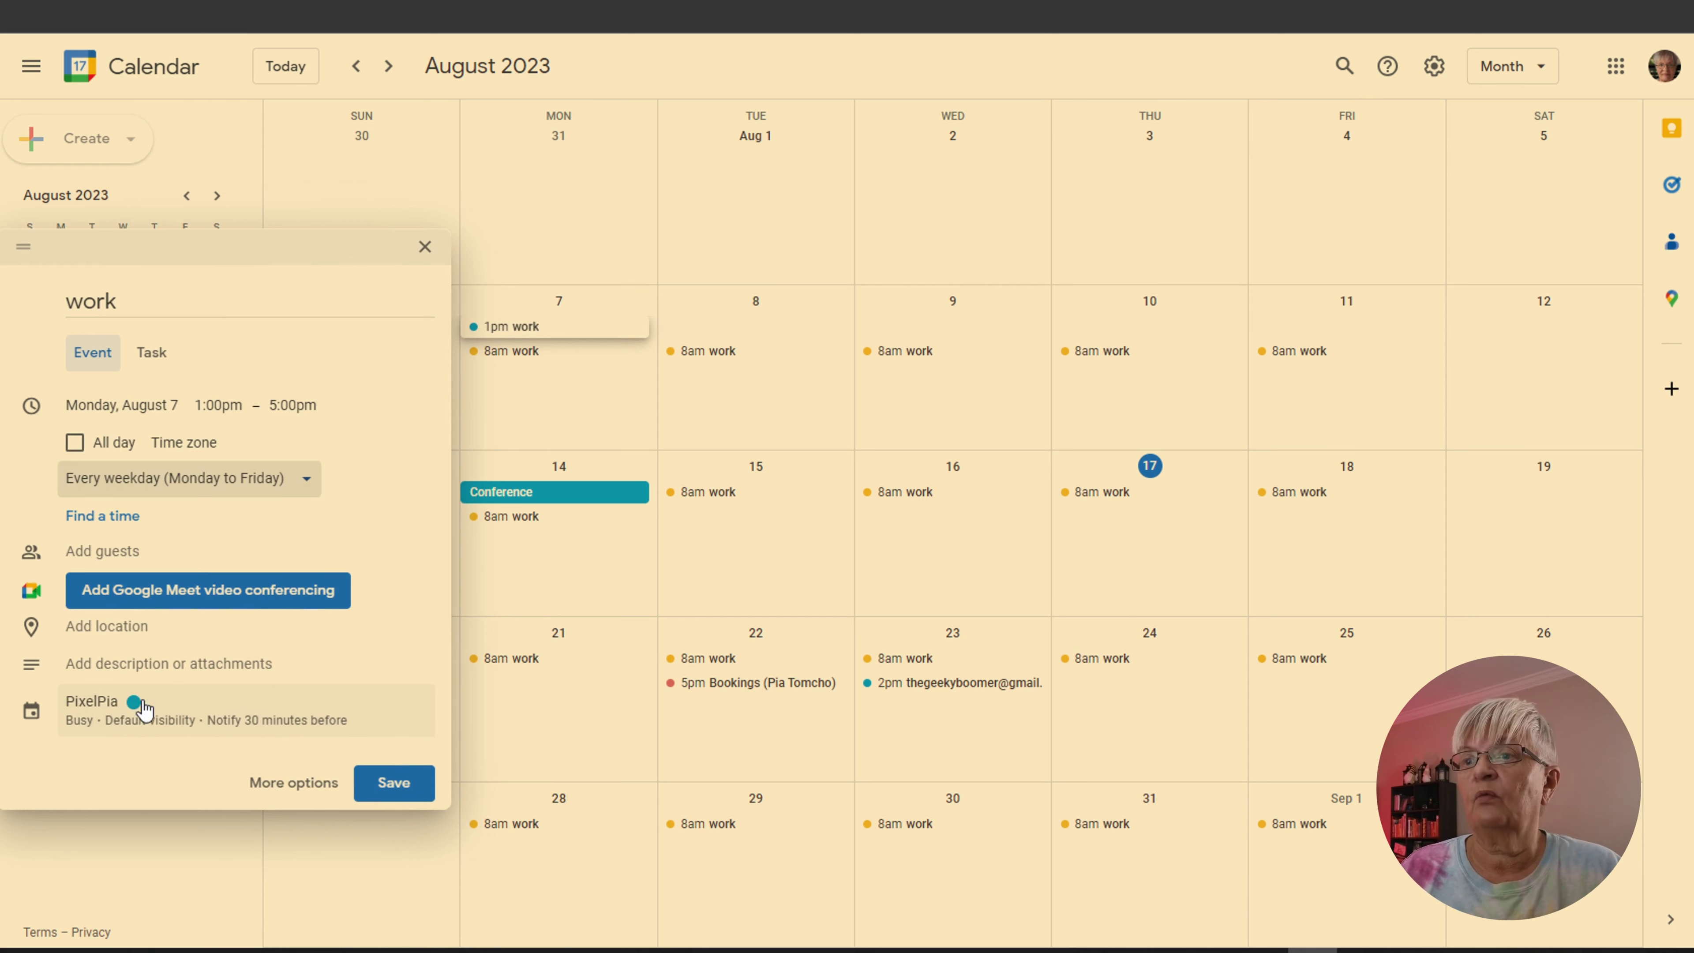
Step: Color the afternoon work event yellow to match the morning one, remove its 30-minute notification and save it
click(132, 713)
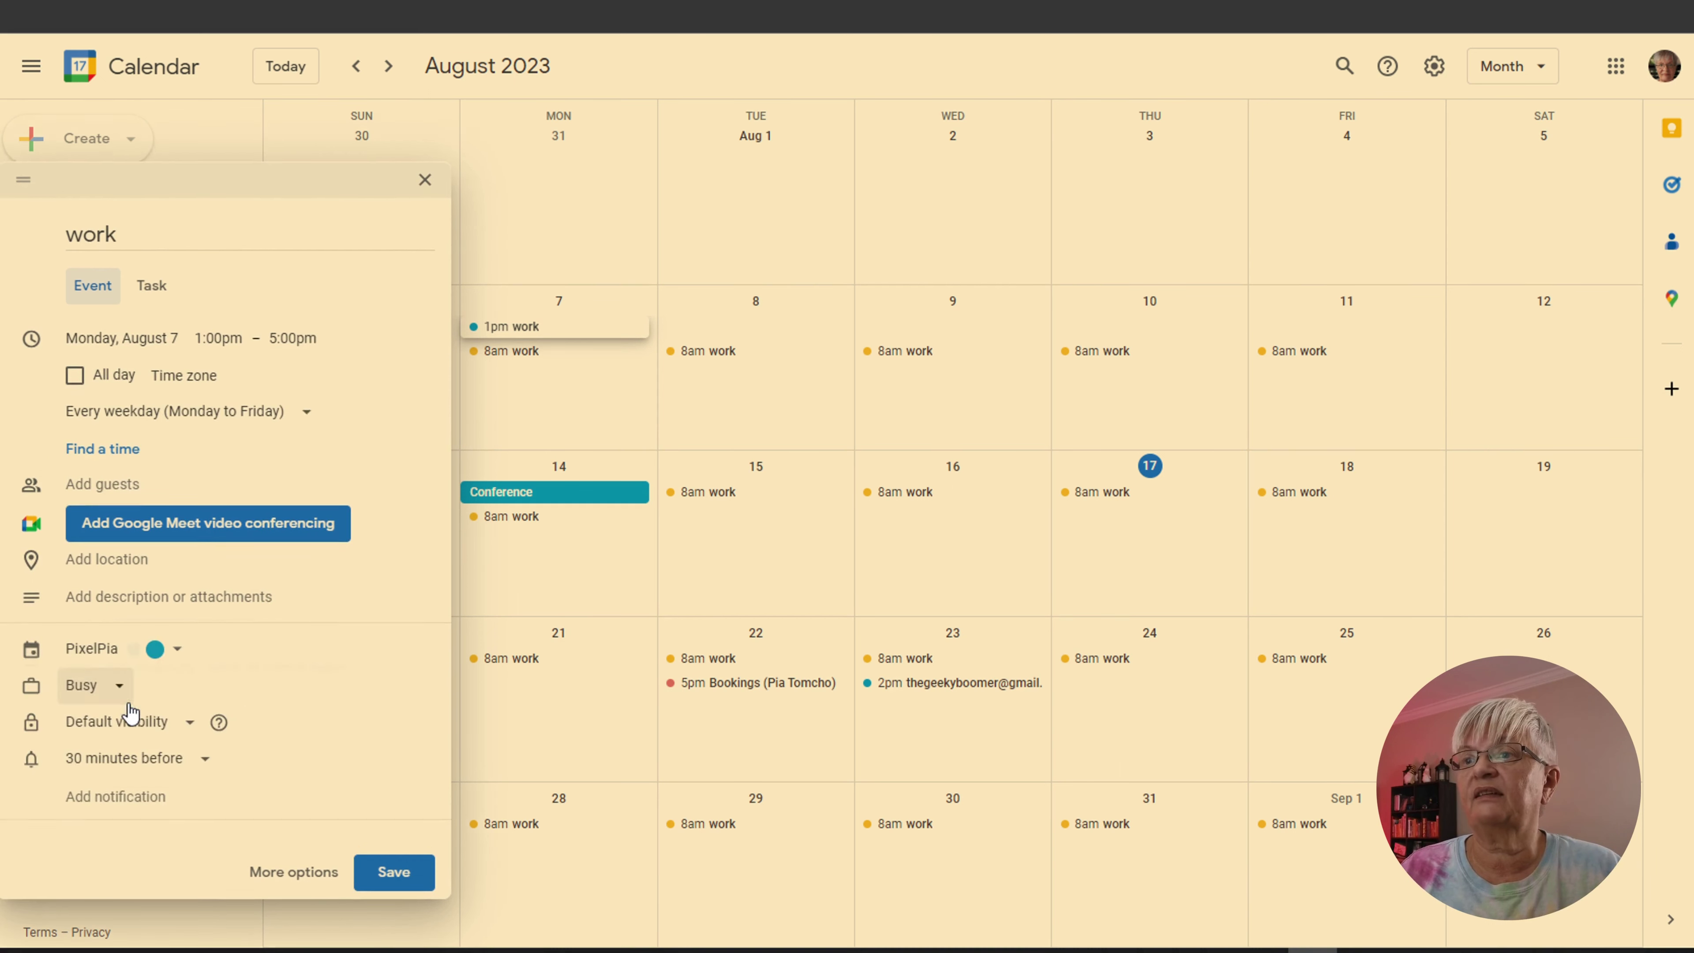
click(160, 660)
click(177, 674)
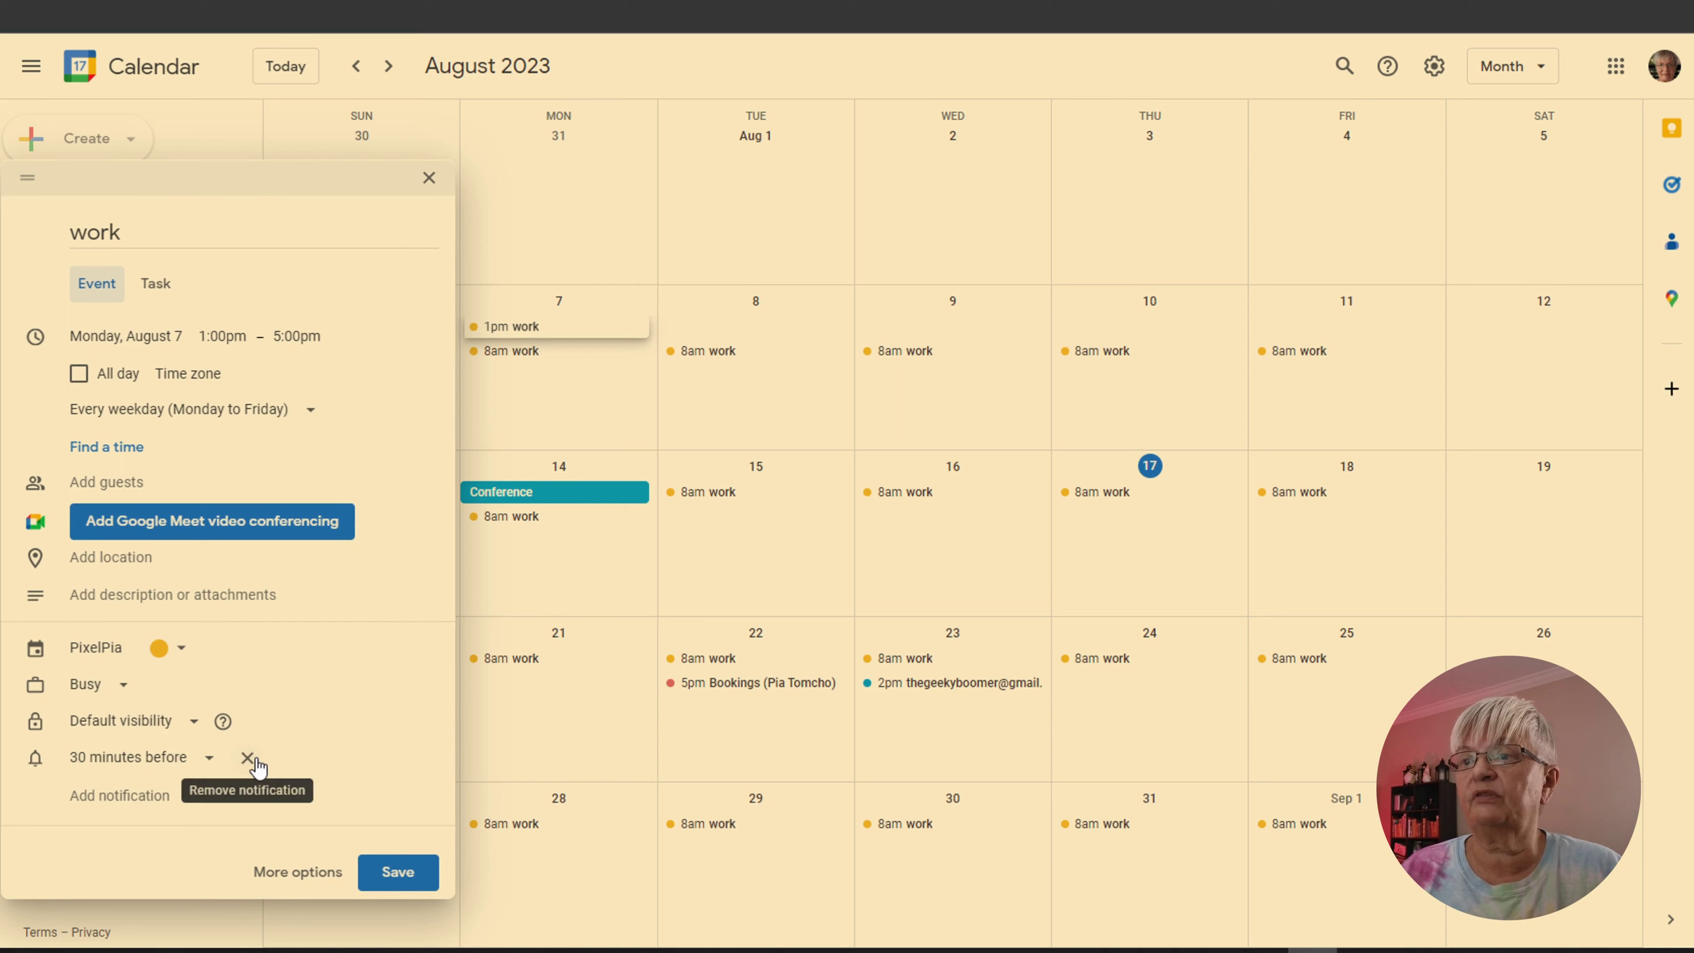
click(247, 757)
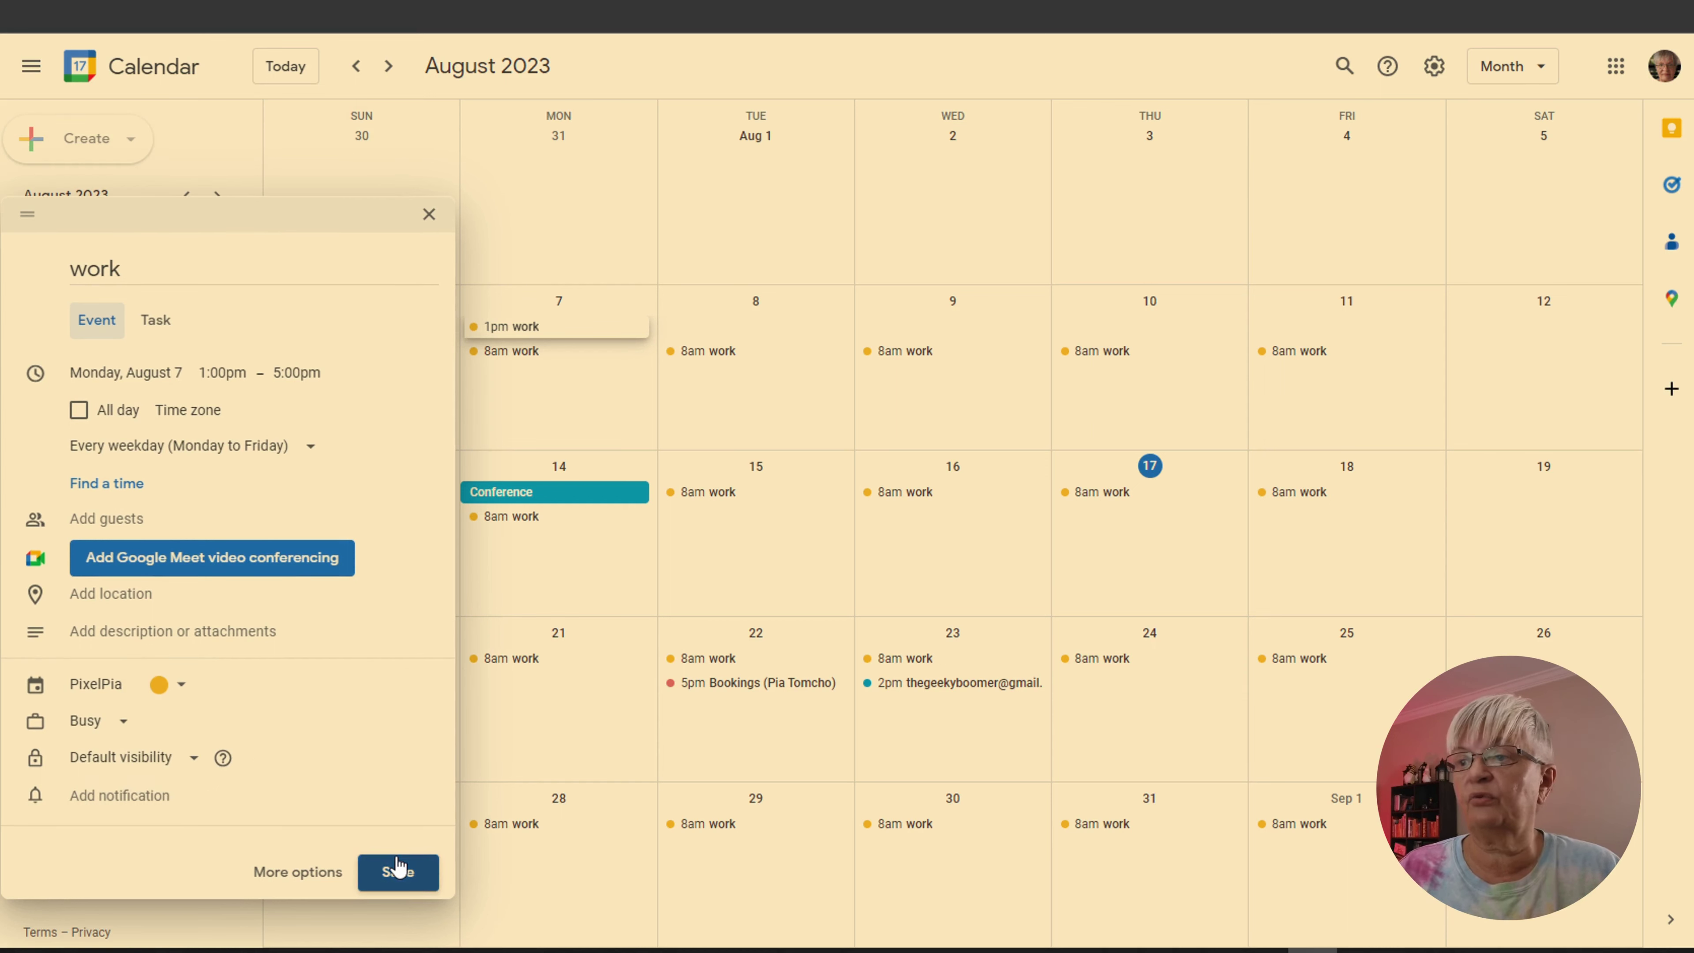
click(397, 872)
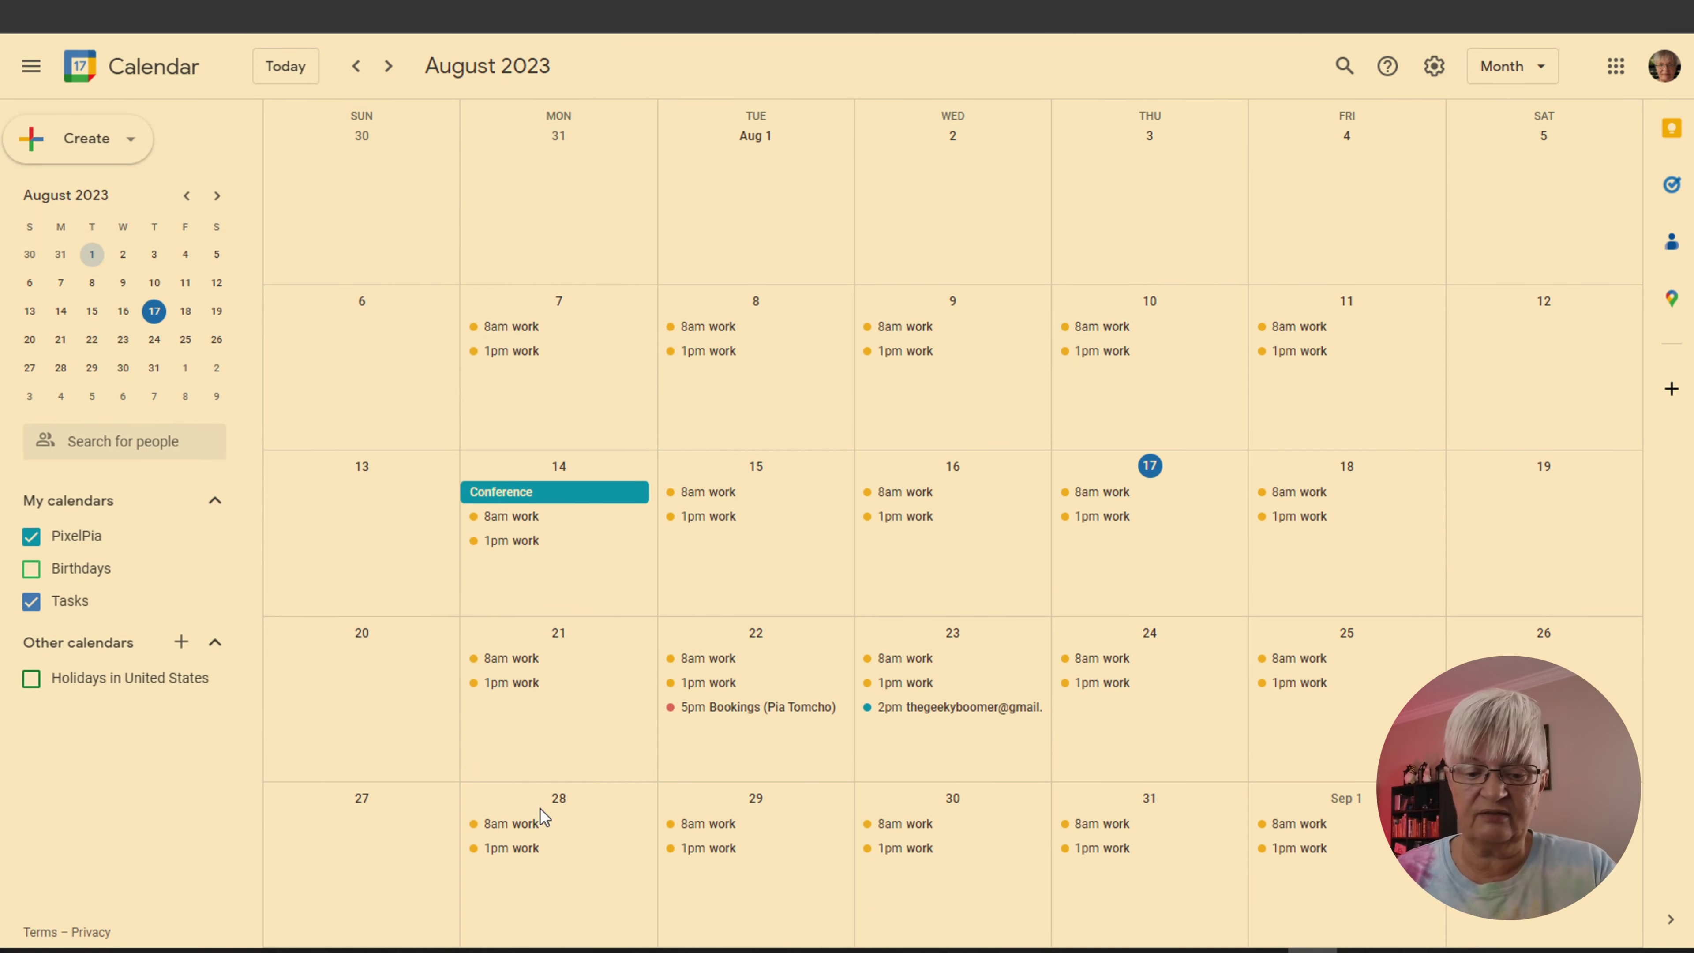
Step: Check the work blocks in week view, moving forward to the August 27–September 2 week
key(w)
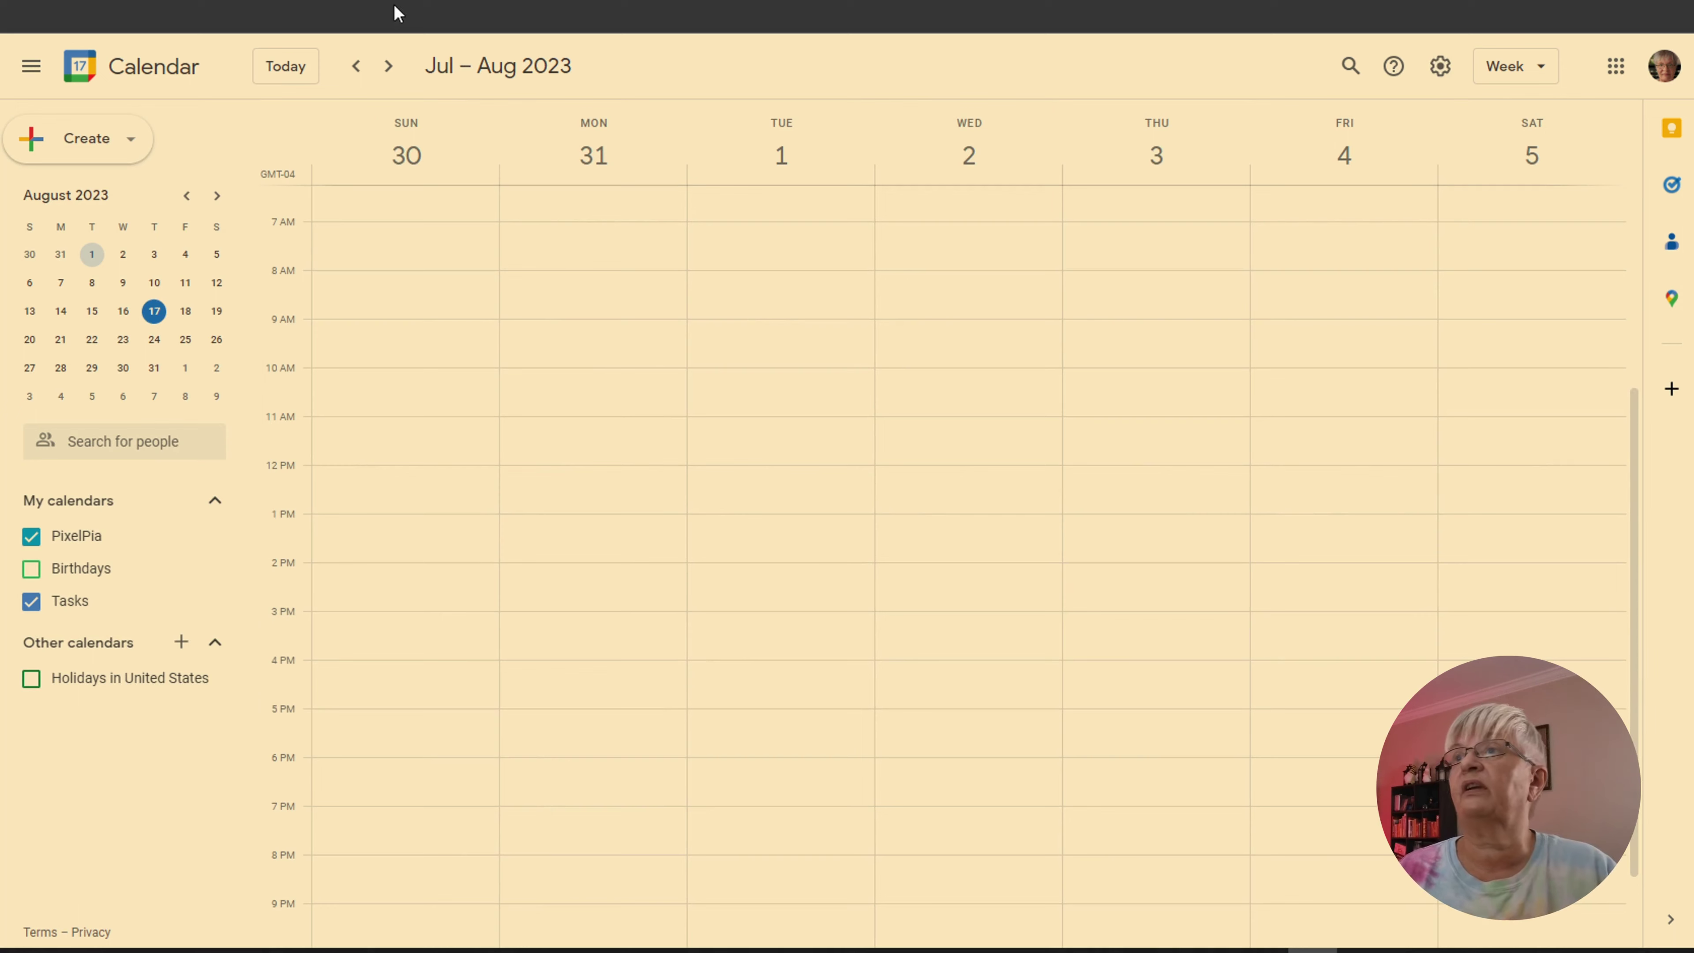
click(391, 68)
click(390, 68)
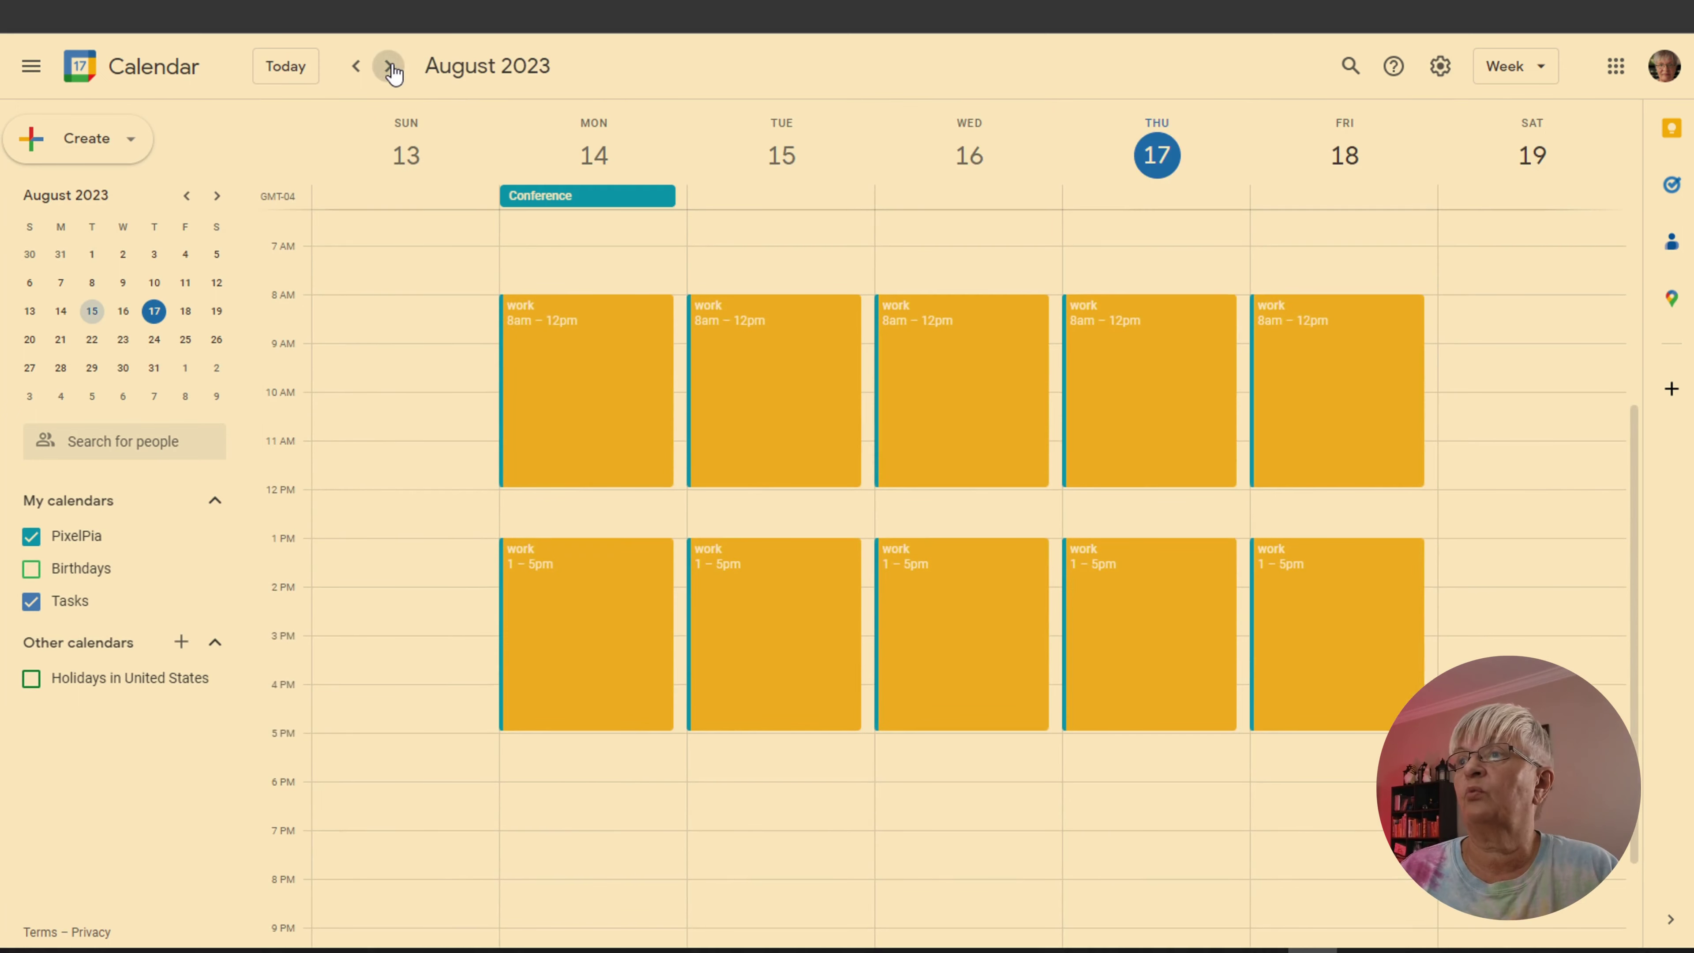
click(391, 68)
click(391, 68)
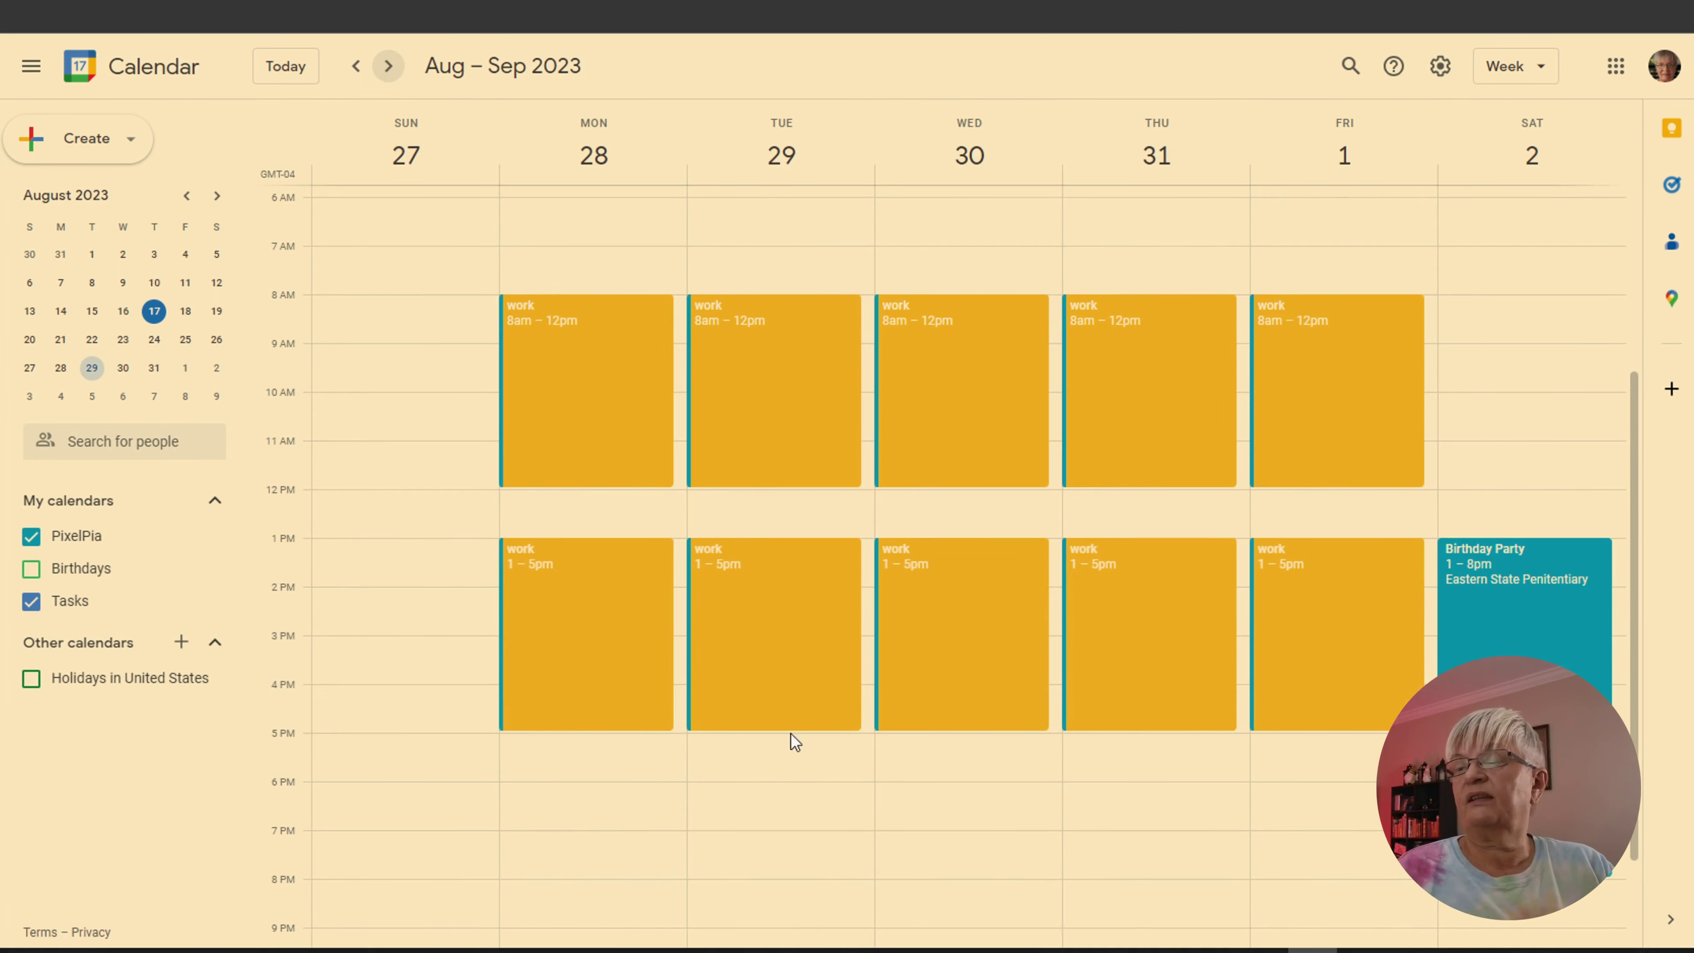
Step: Return to the August 2023 month view and start an event titled "Class" on Monday, August 7, at 7:00pm
key(m)
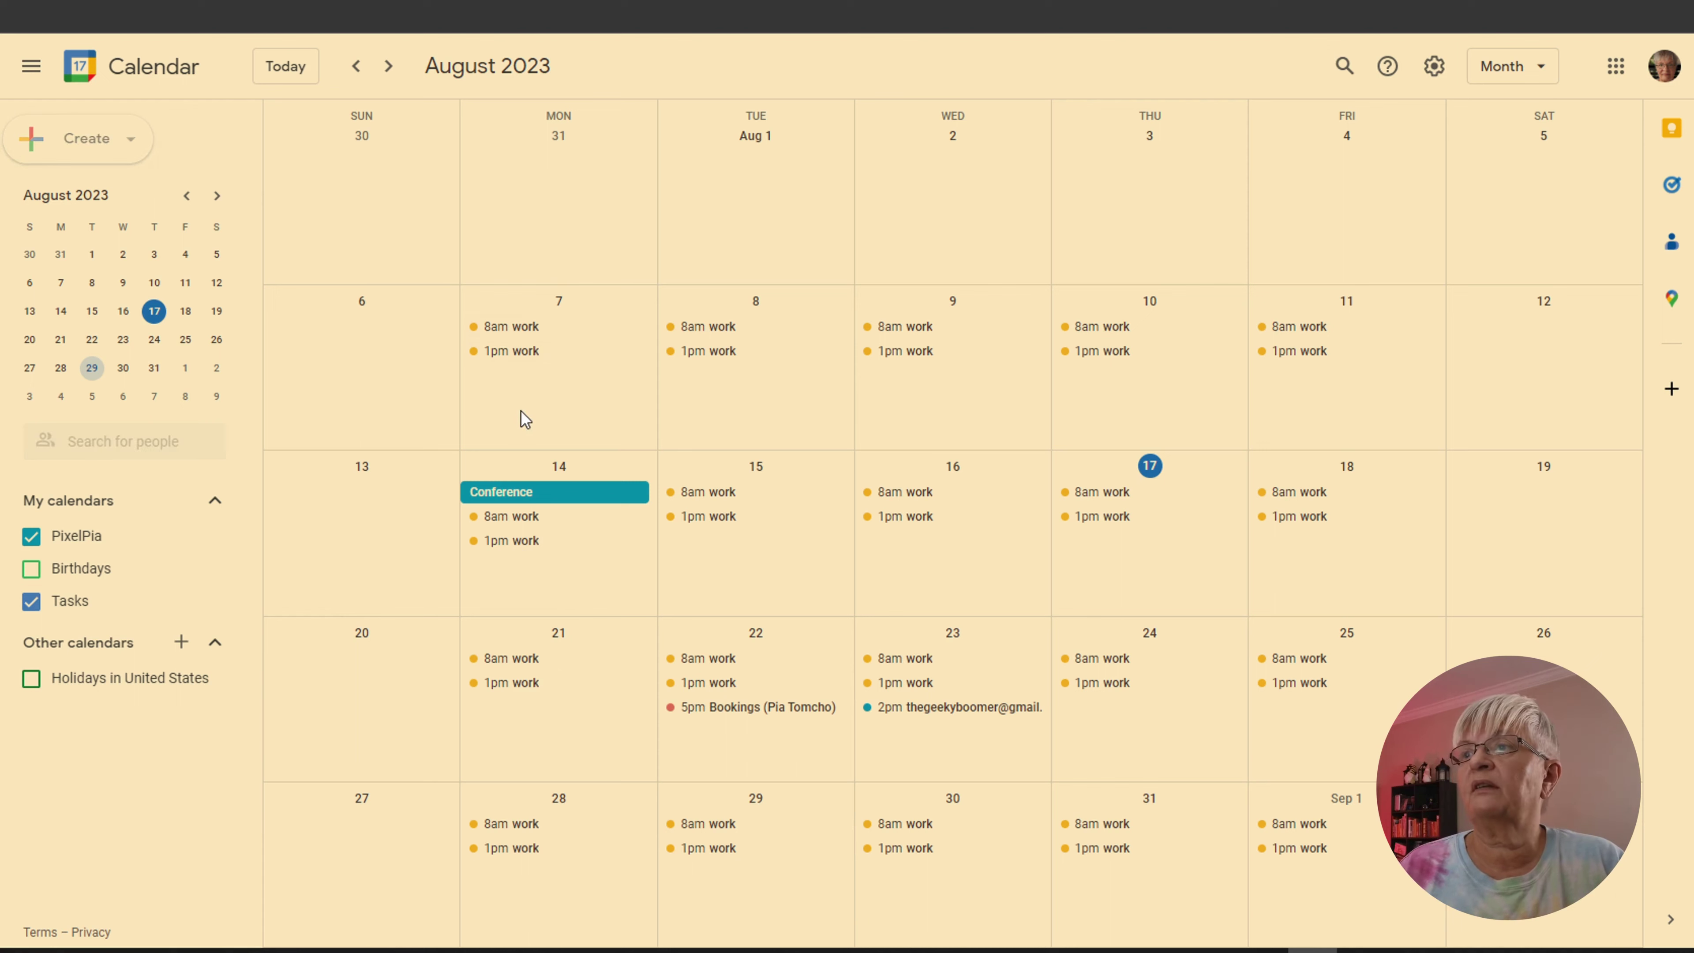
click(520, 414)
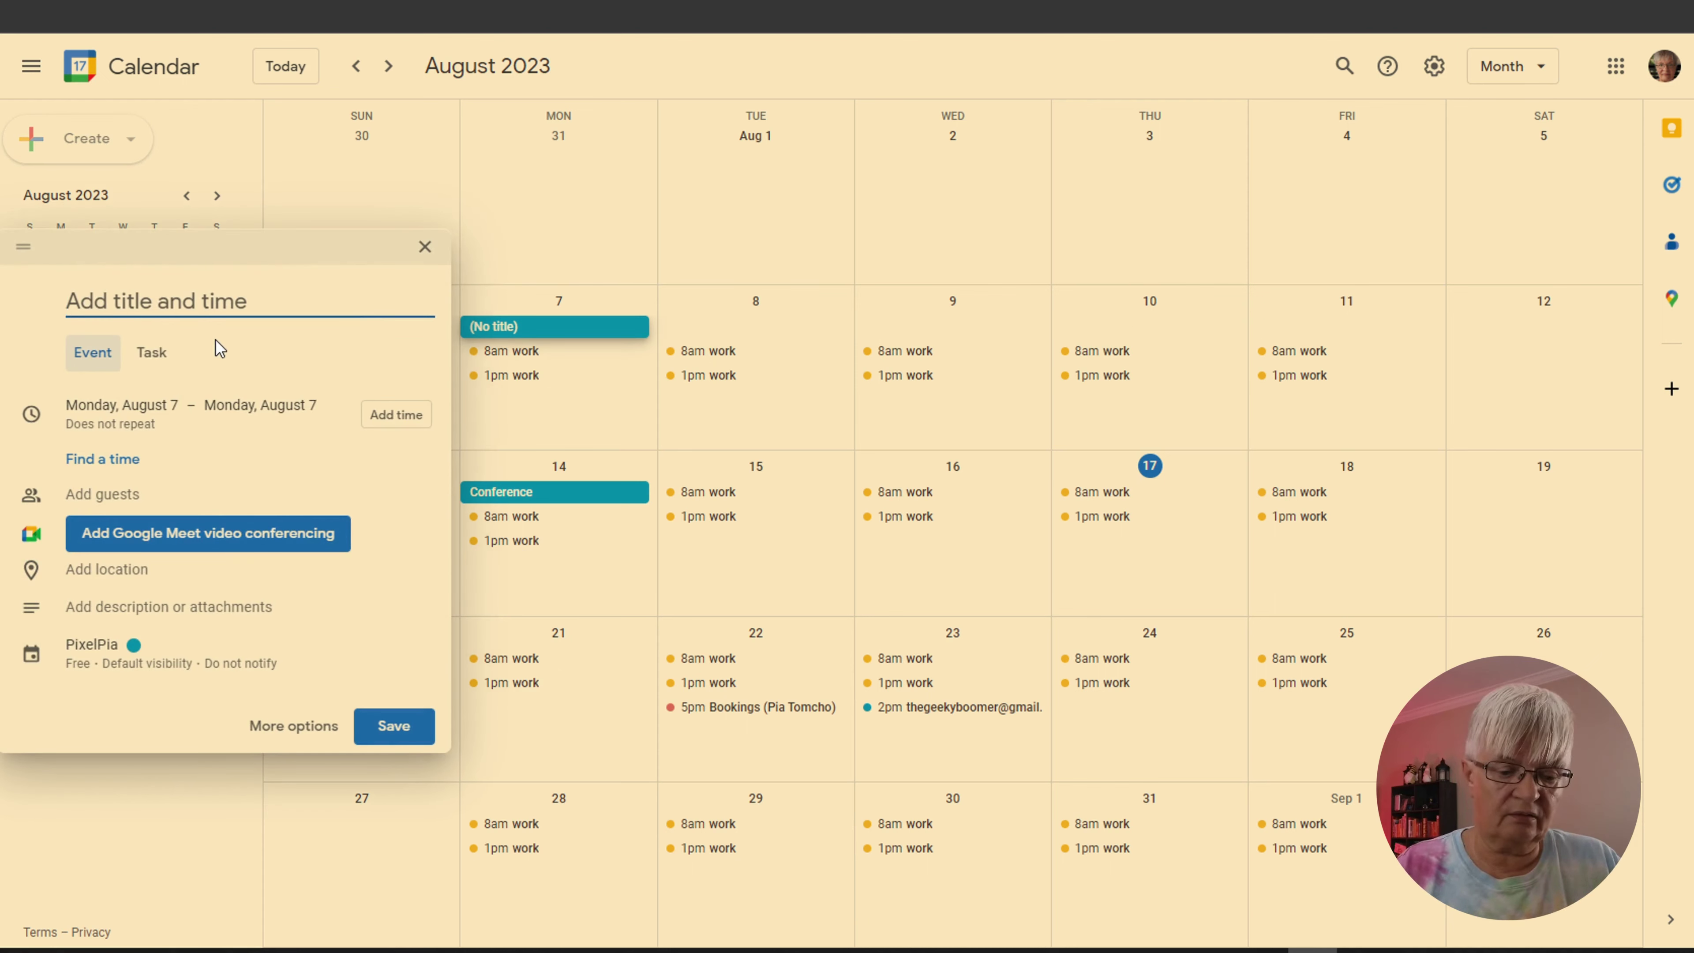
text(Class)
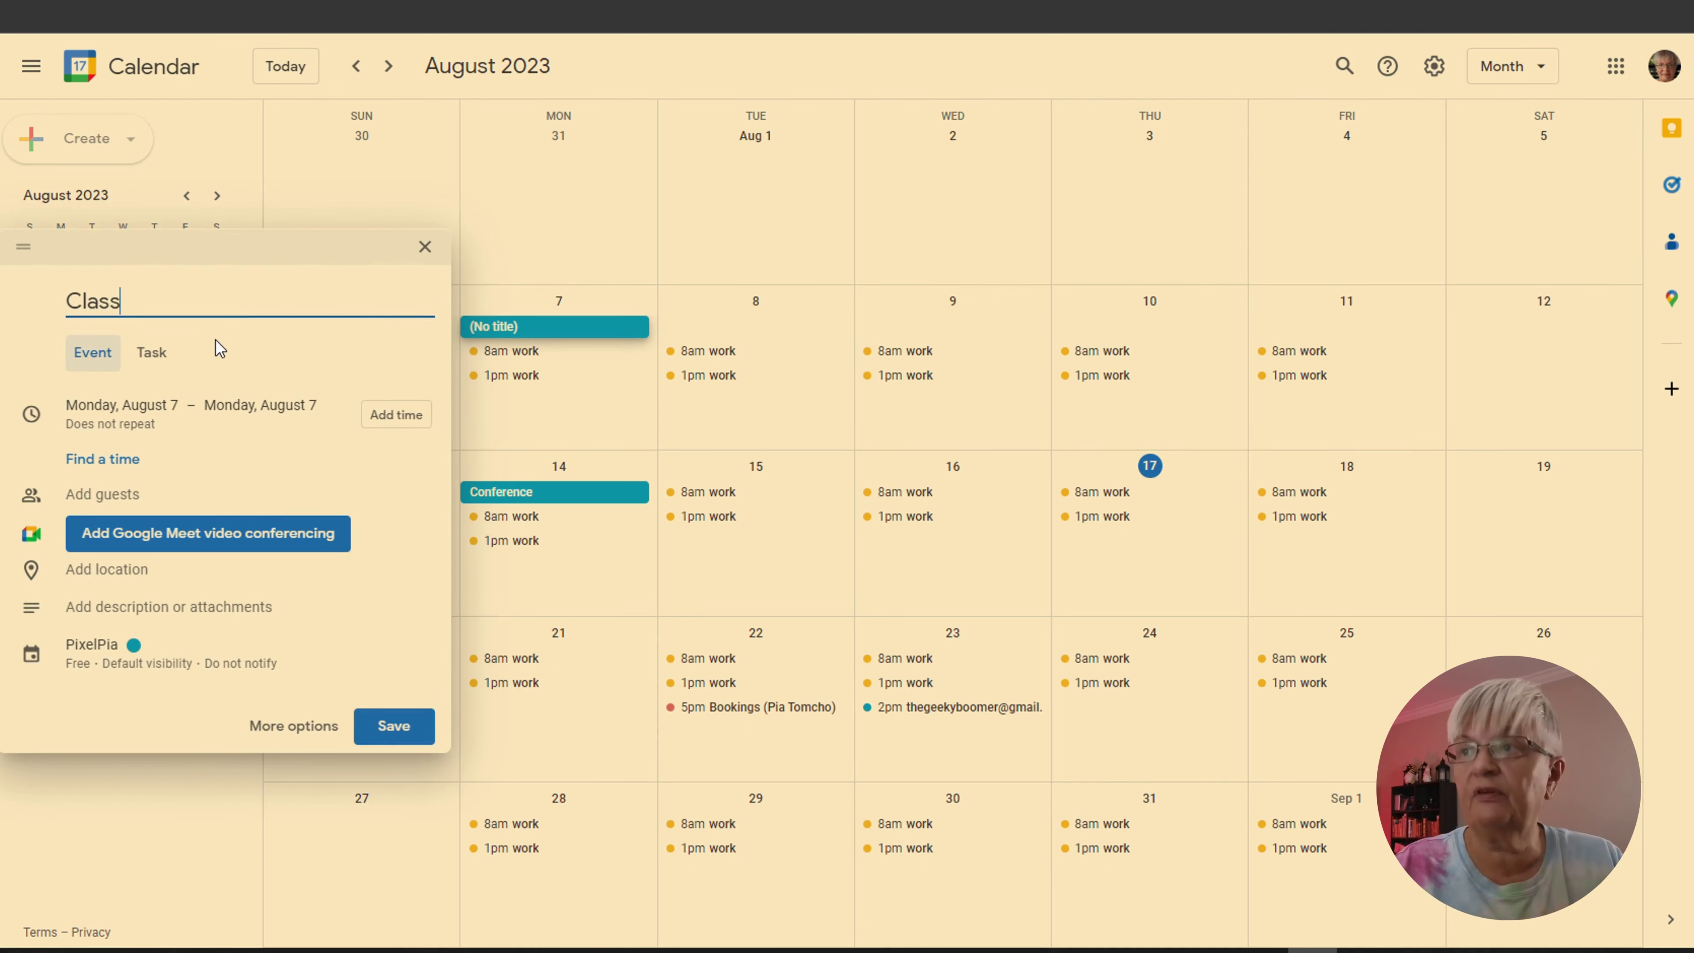
click(395, 419)
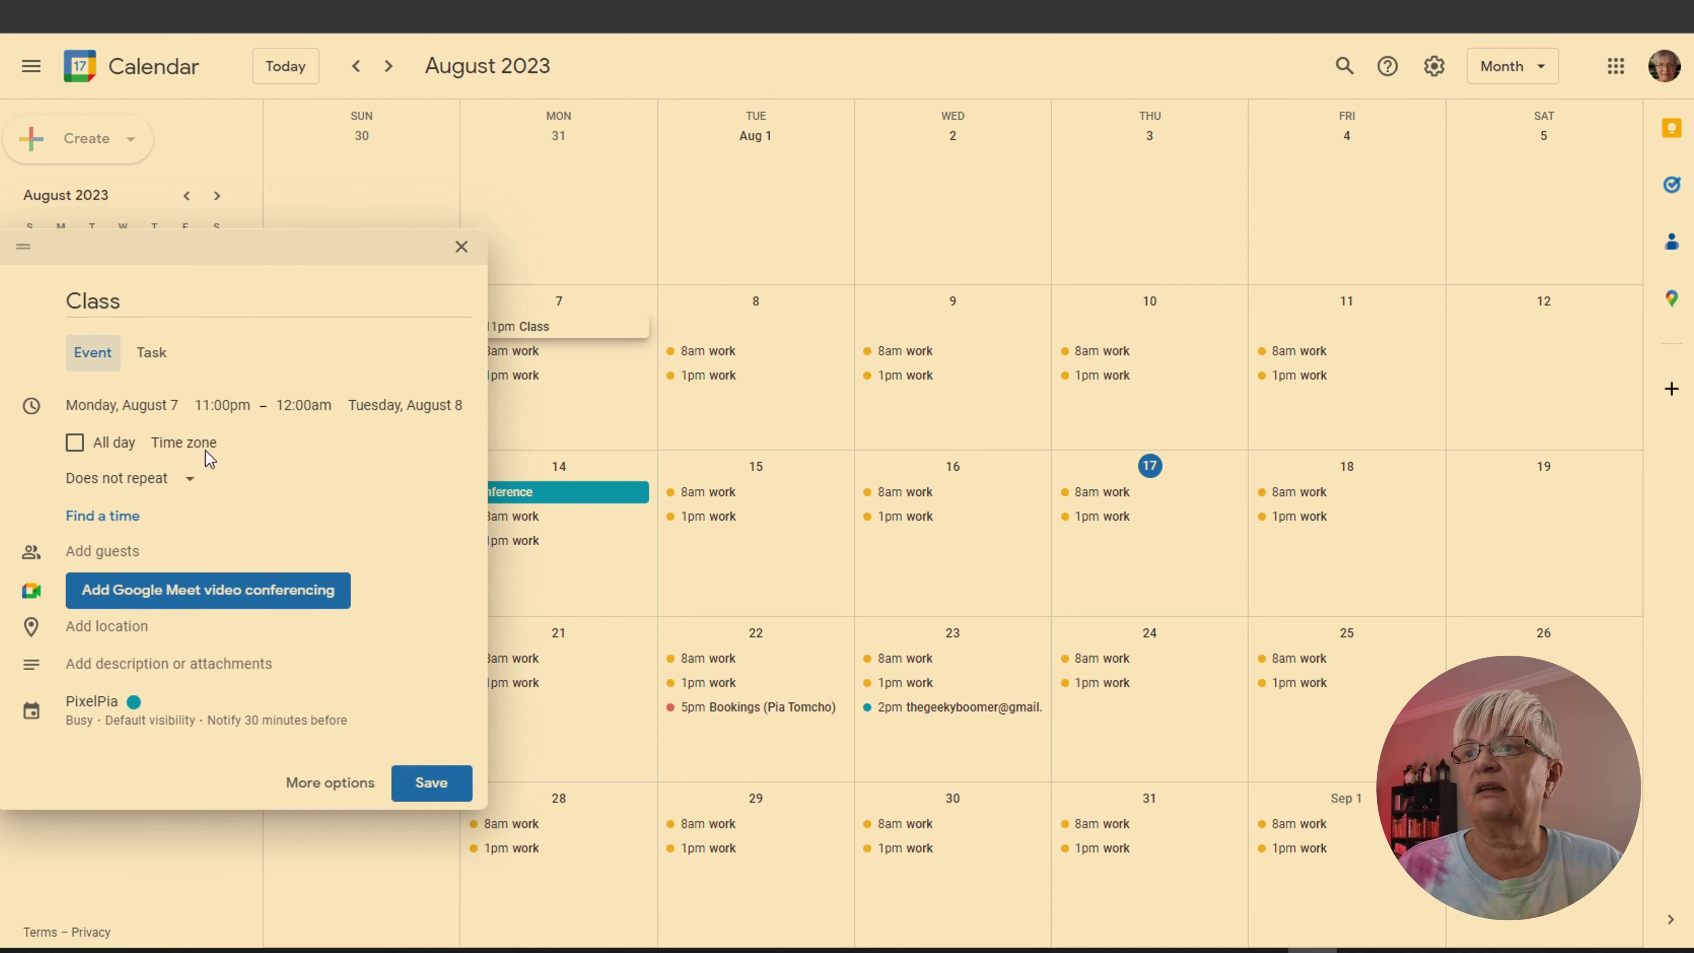
scroll(279, 534, up, 10)
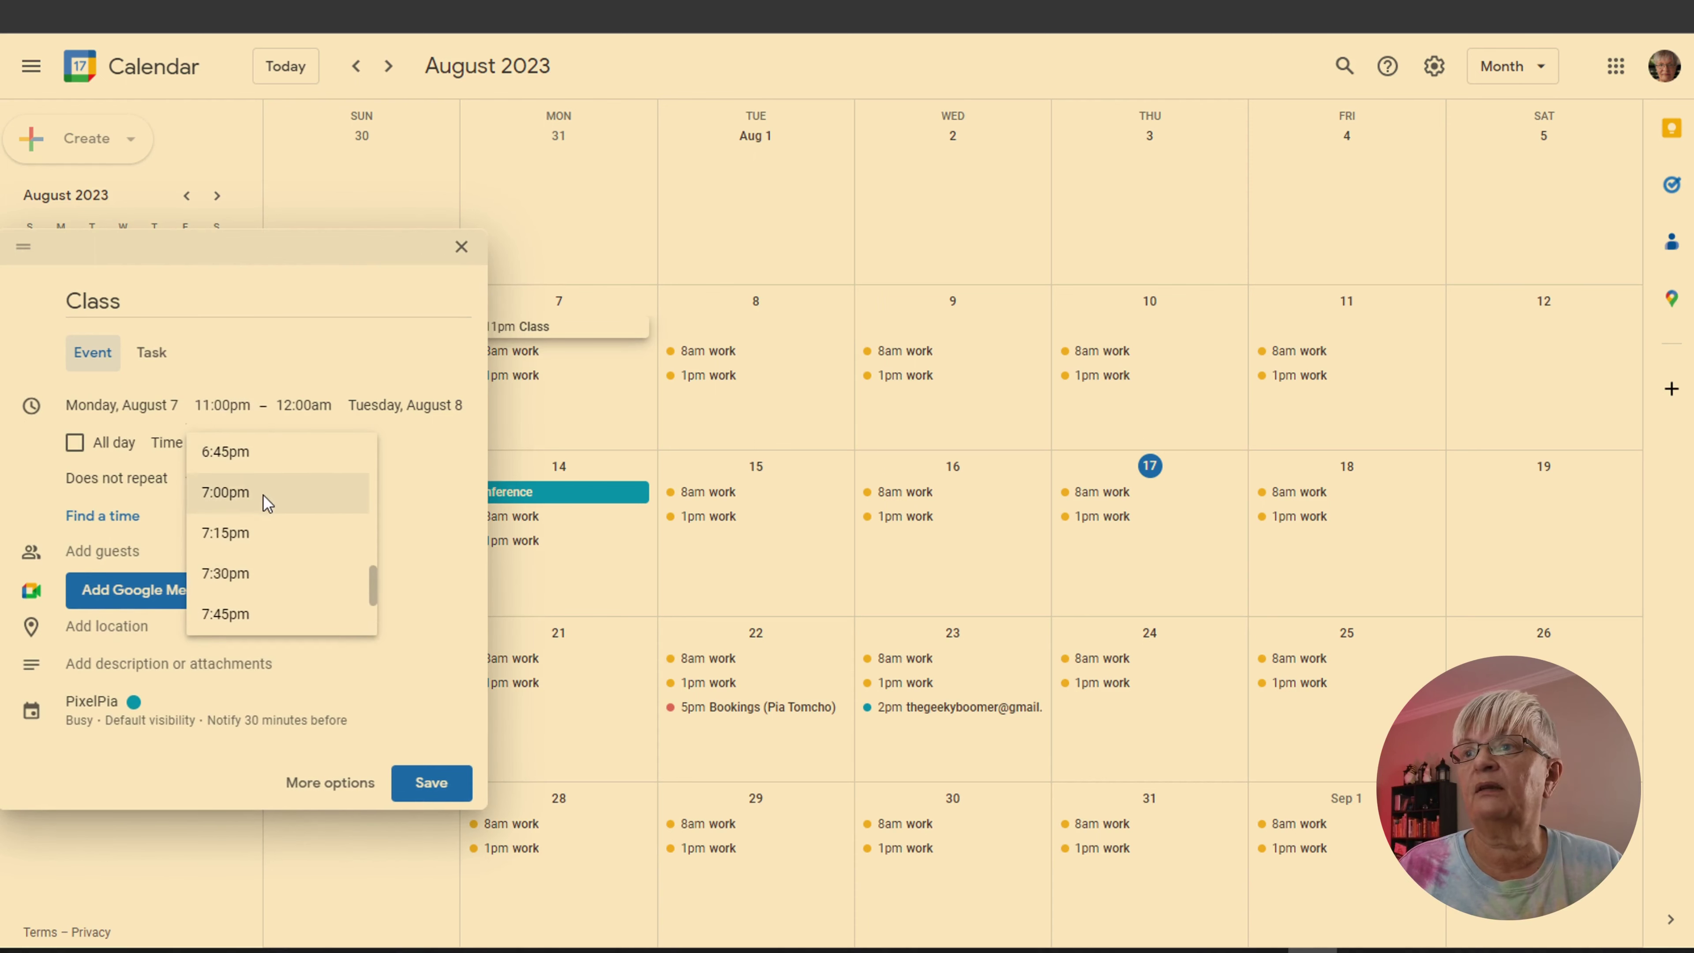
click(265, 495)
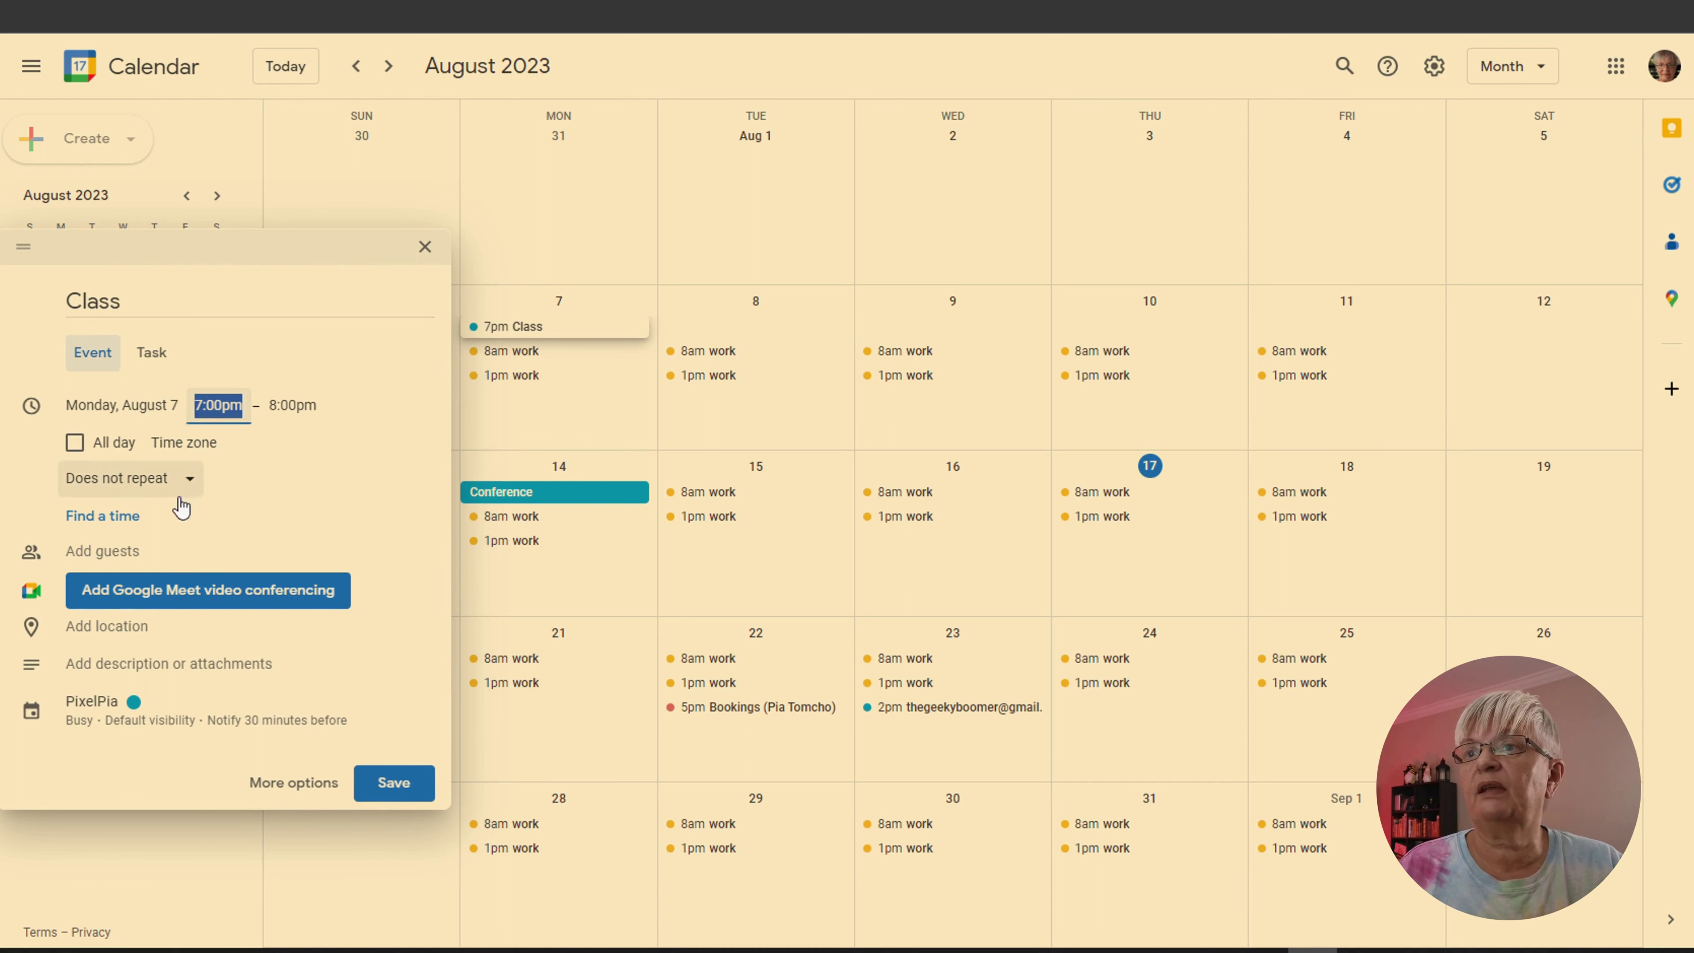
Step: Set the Class event to repeat weekly on Monday, color it purple and save it
click(186, 479)
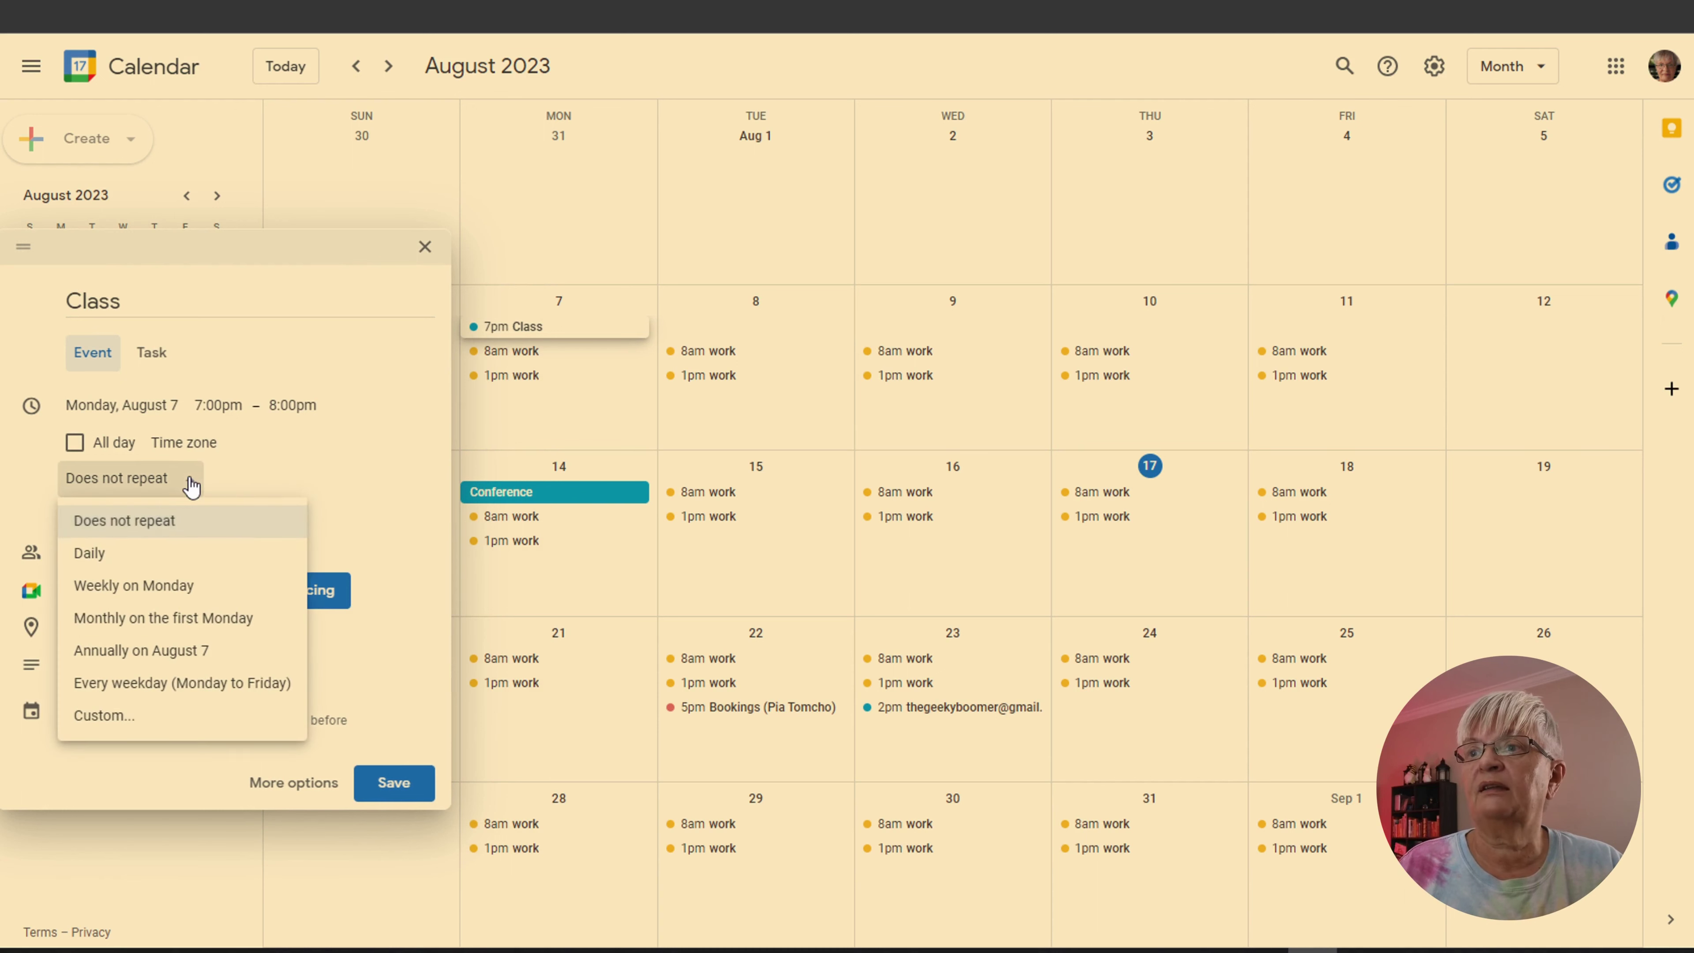
click(154, 586)
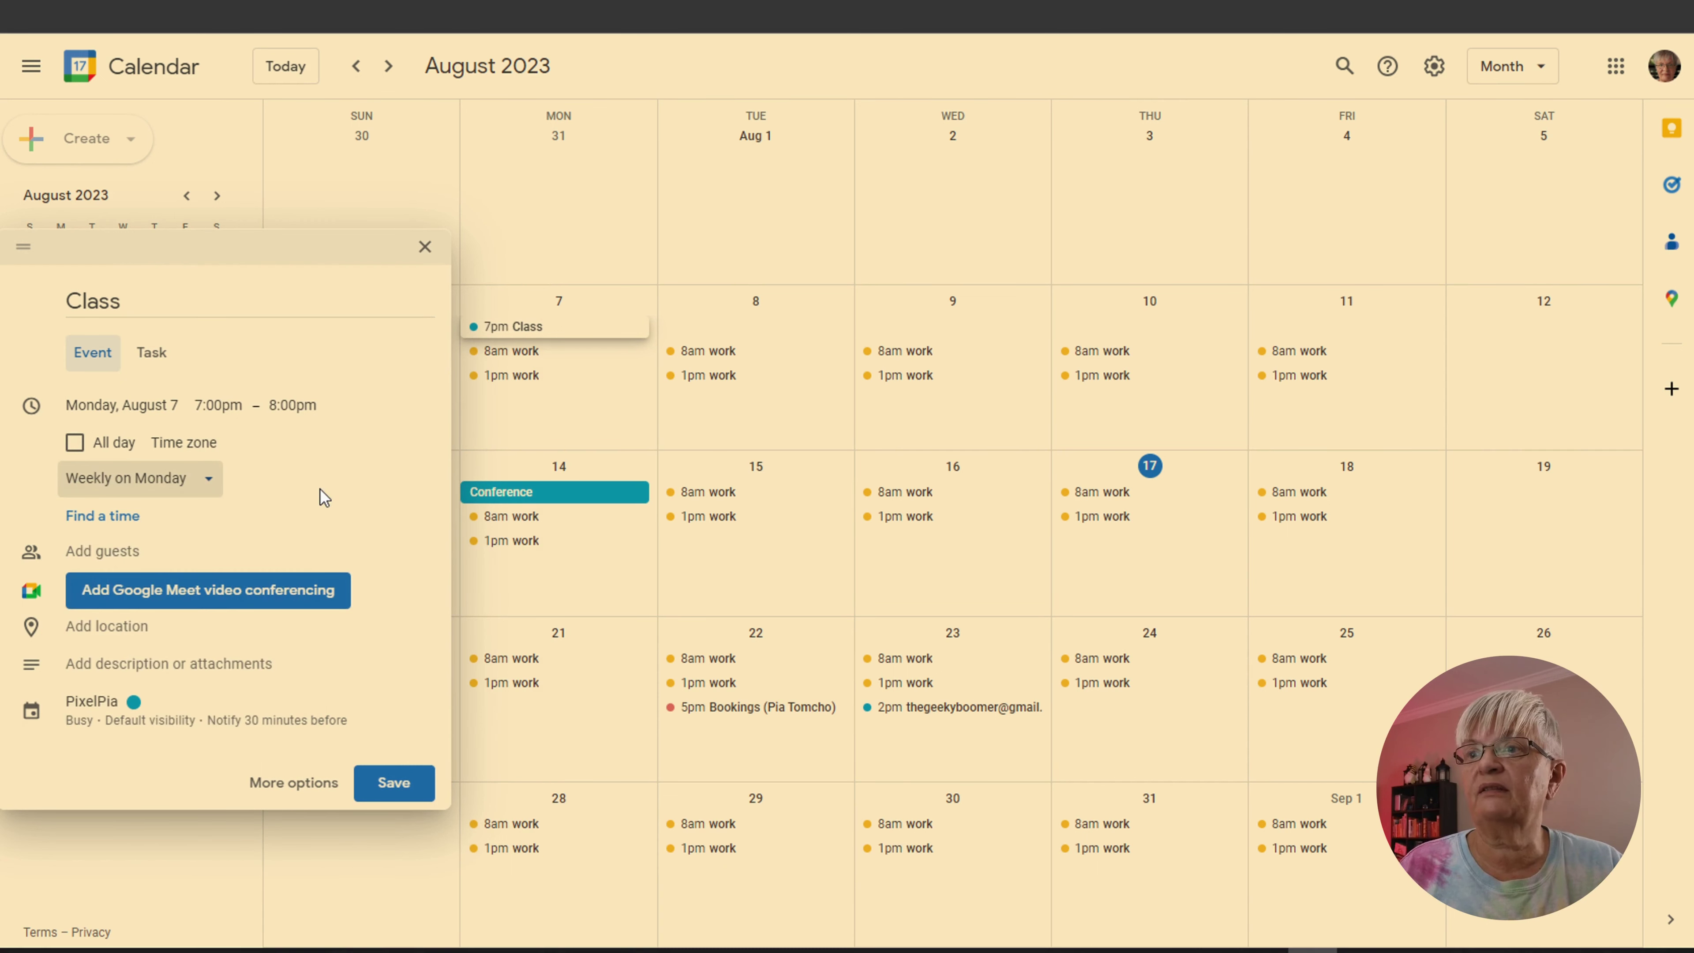
click(137, 711)
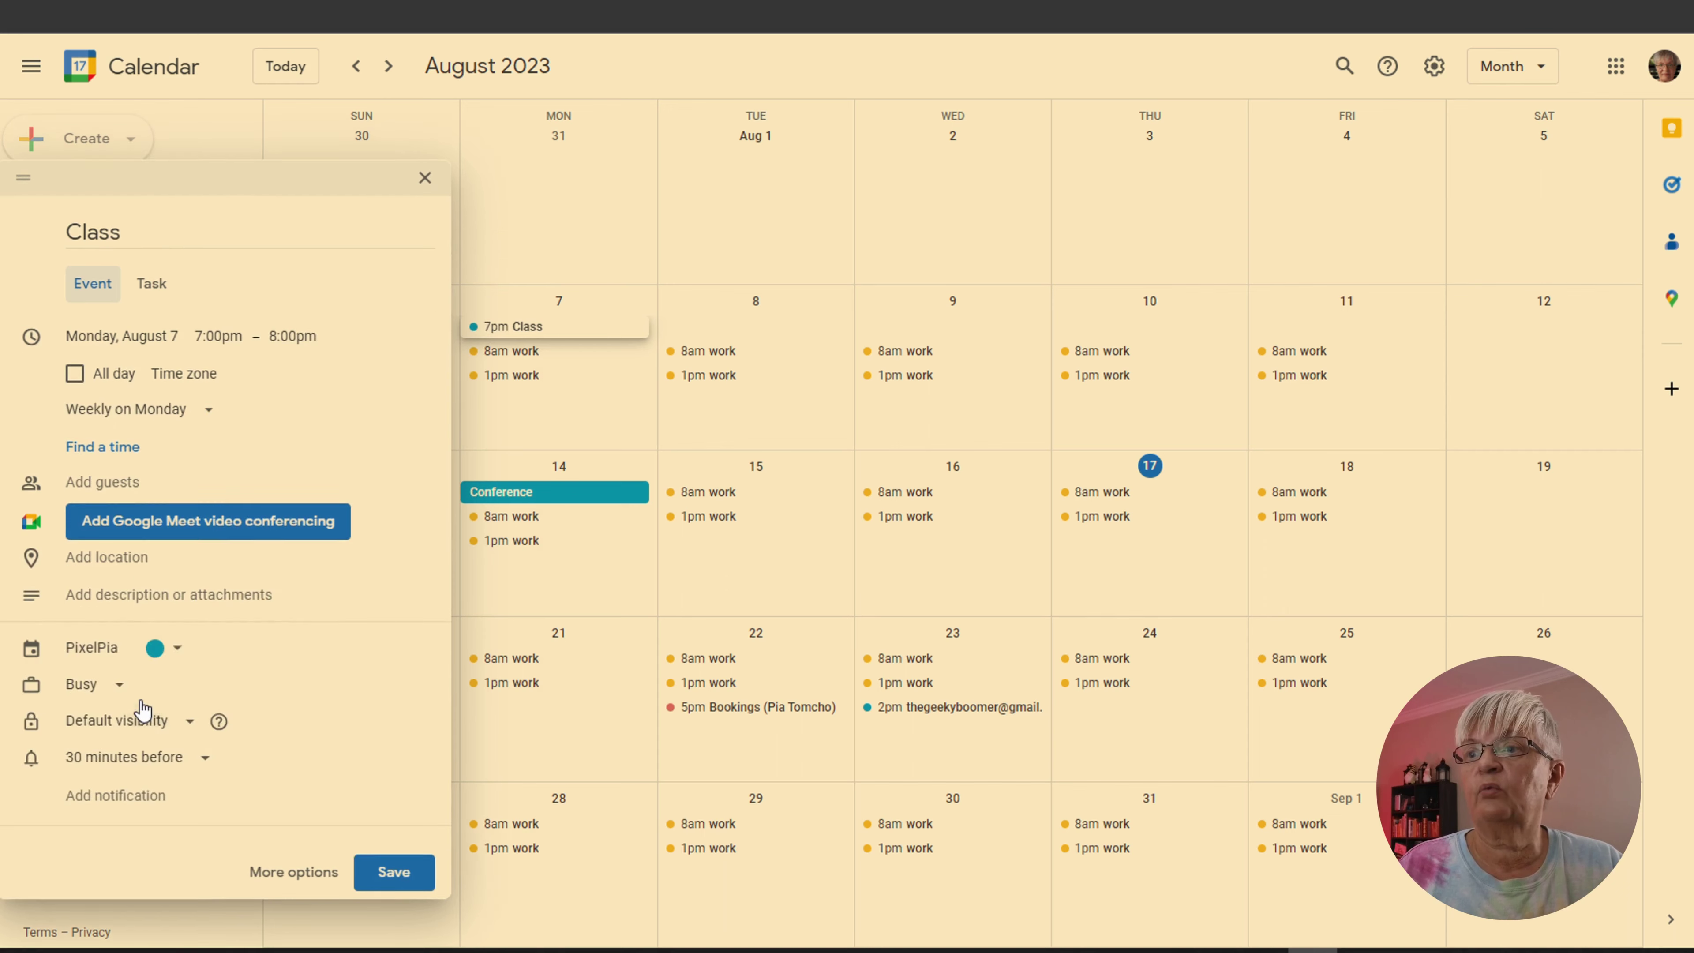
click(155, 648)
click(180, 747)
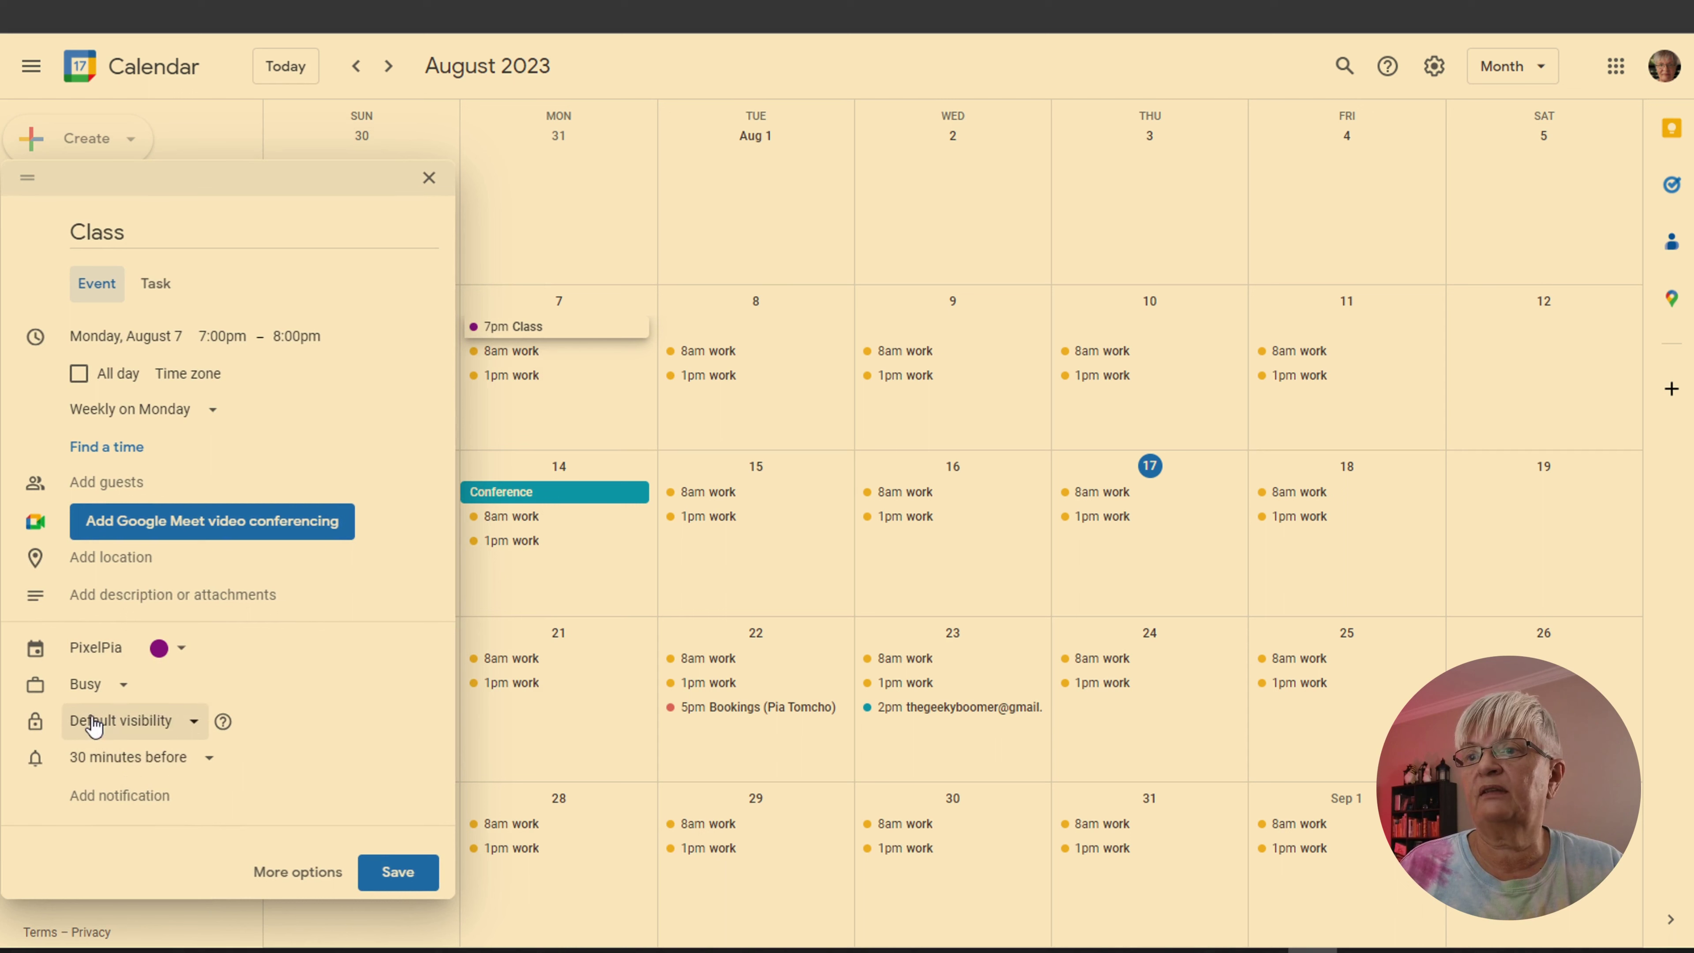
click(399, 874)
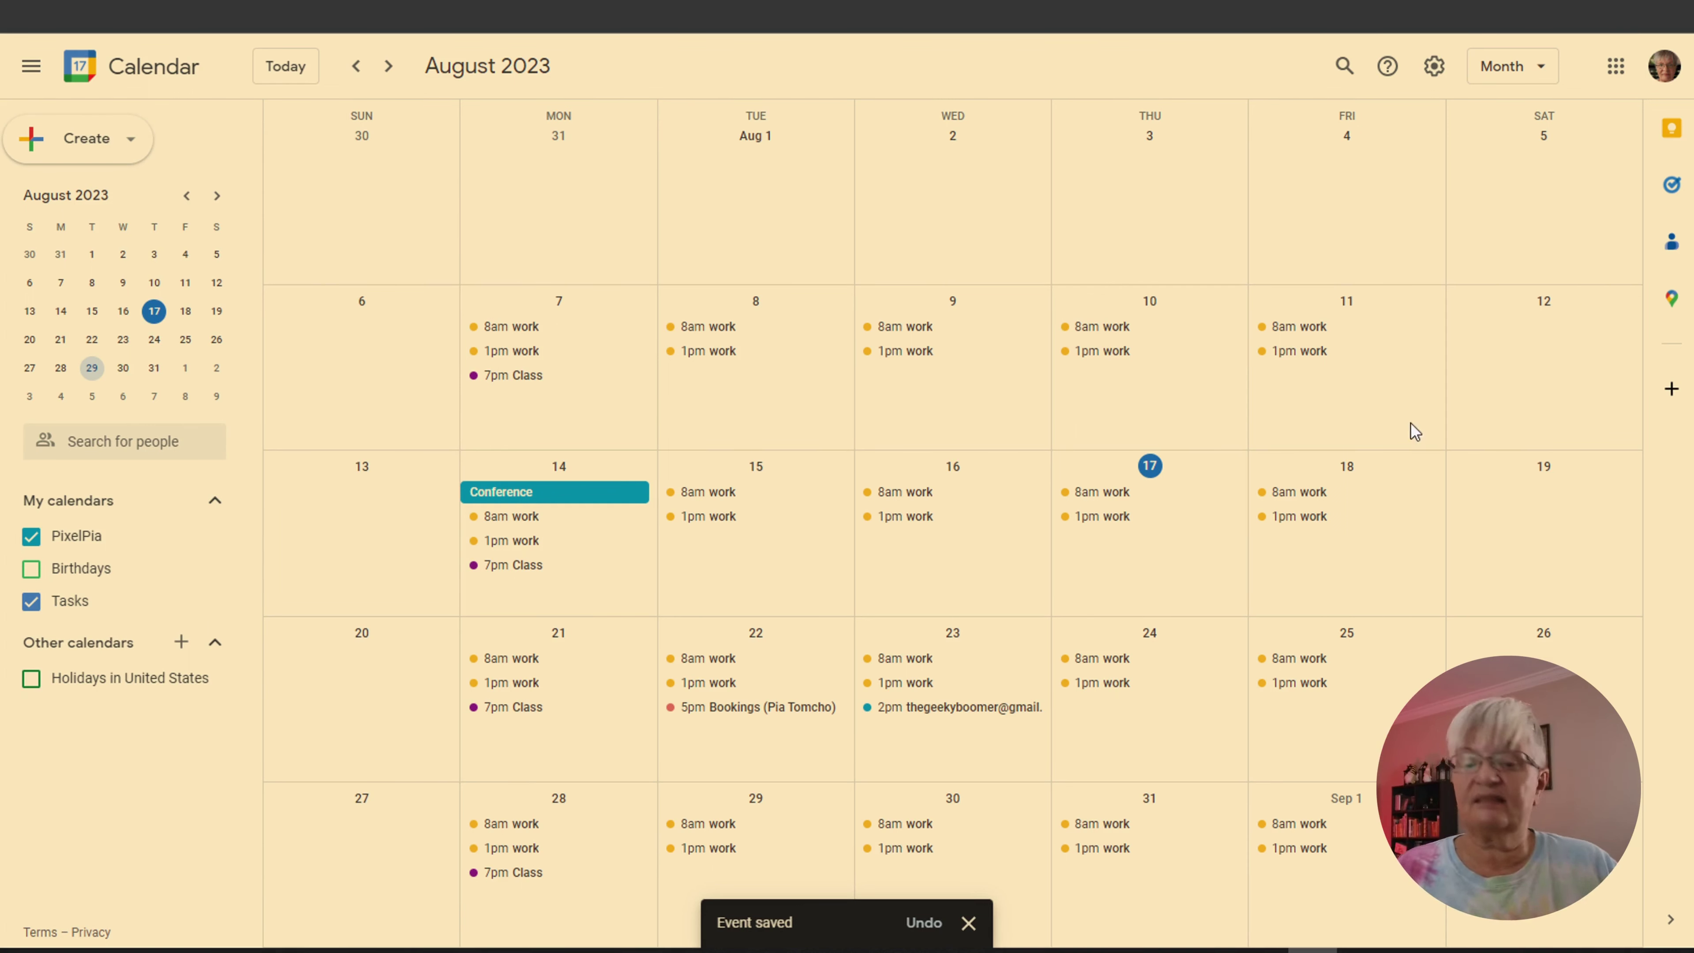
Step: Review the work and Class blocks of the August 27–September 2 week in week view
key(w)
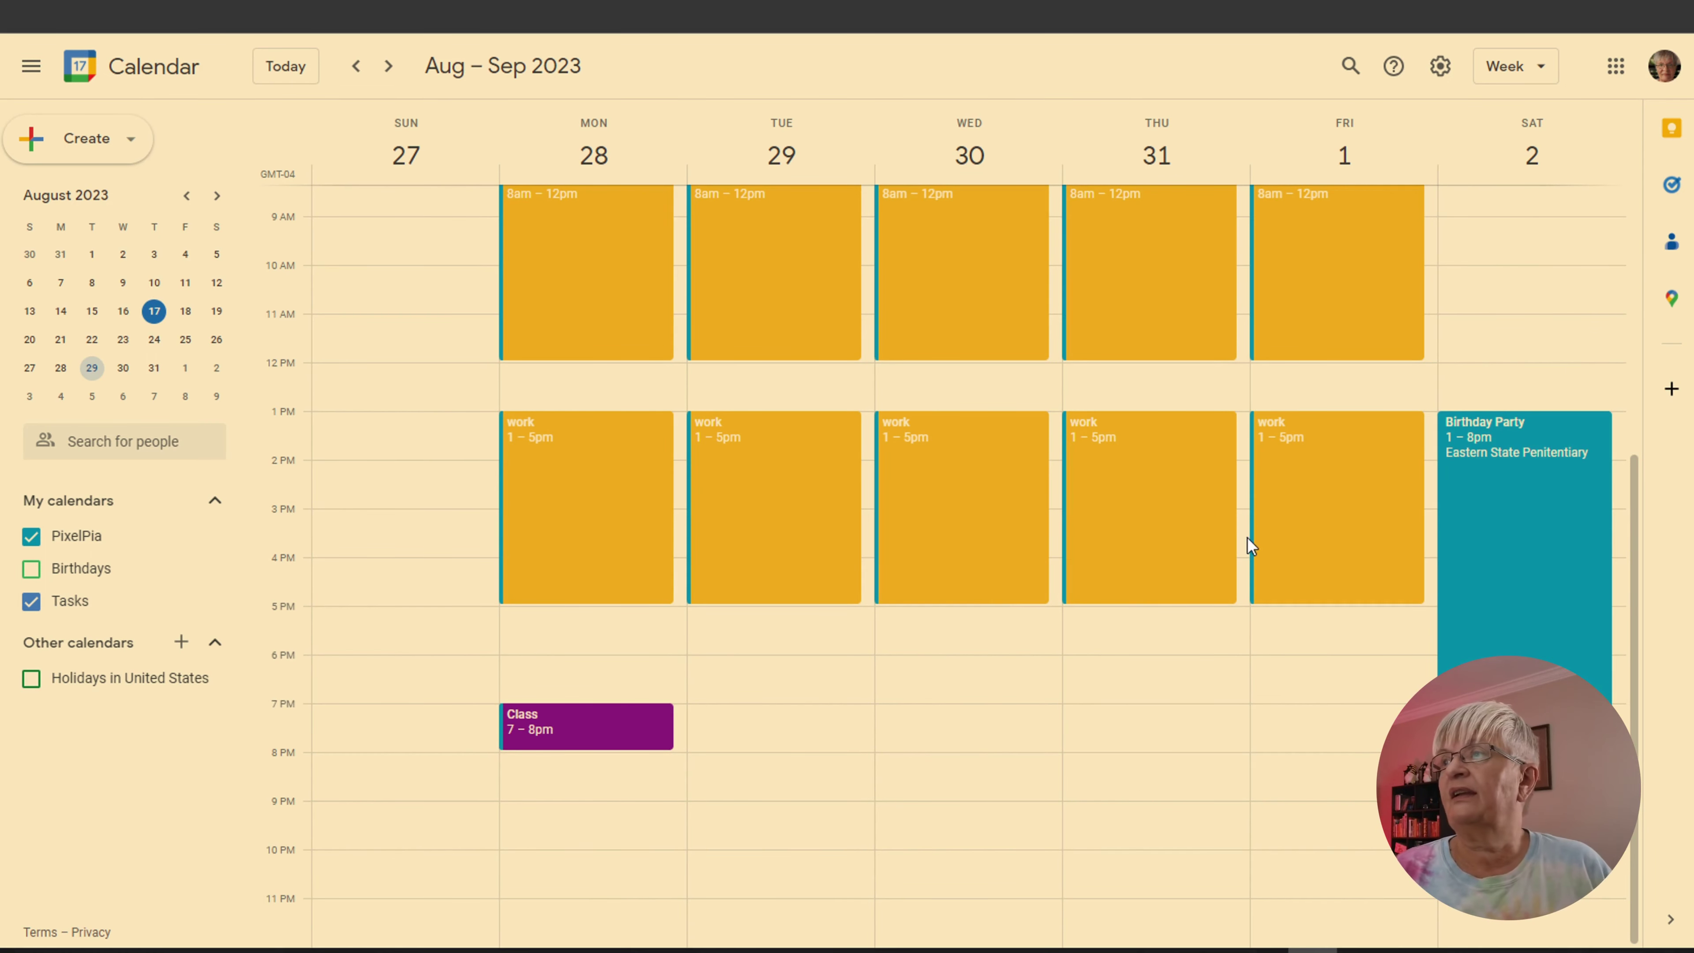
scroll(1312, 616, up, 6)
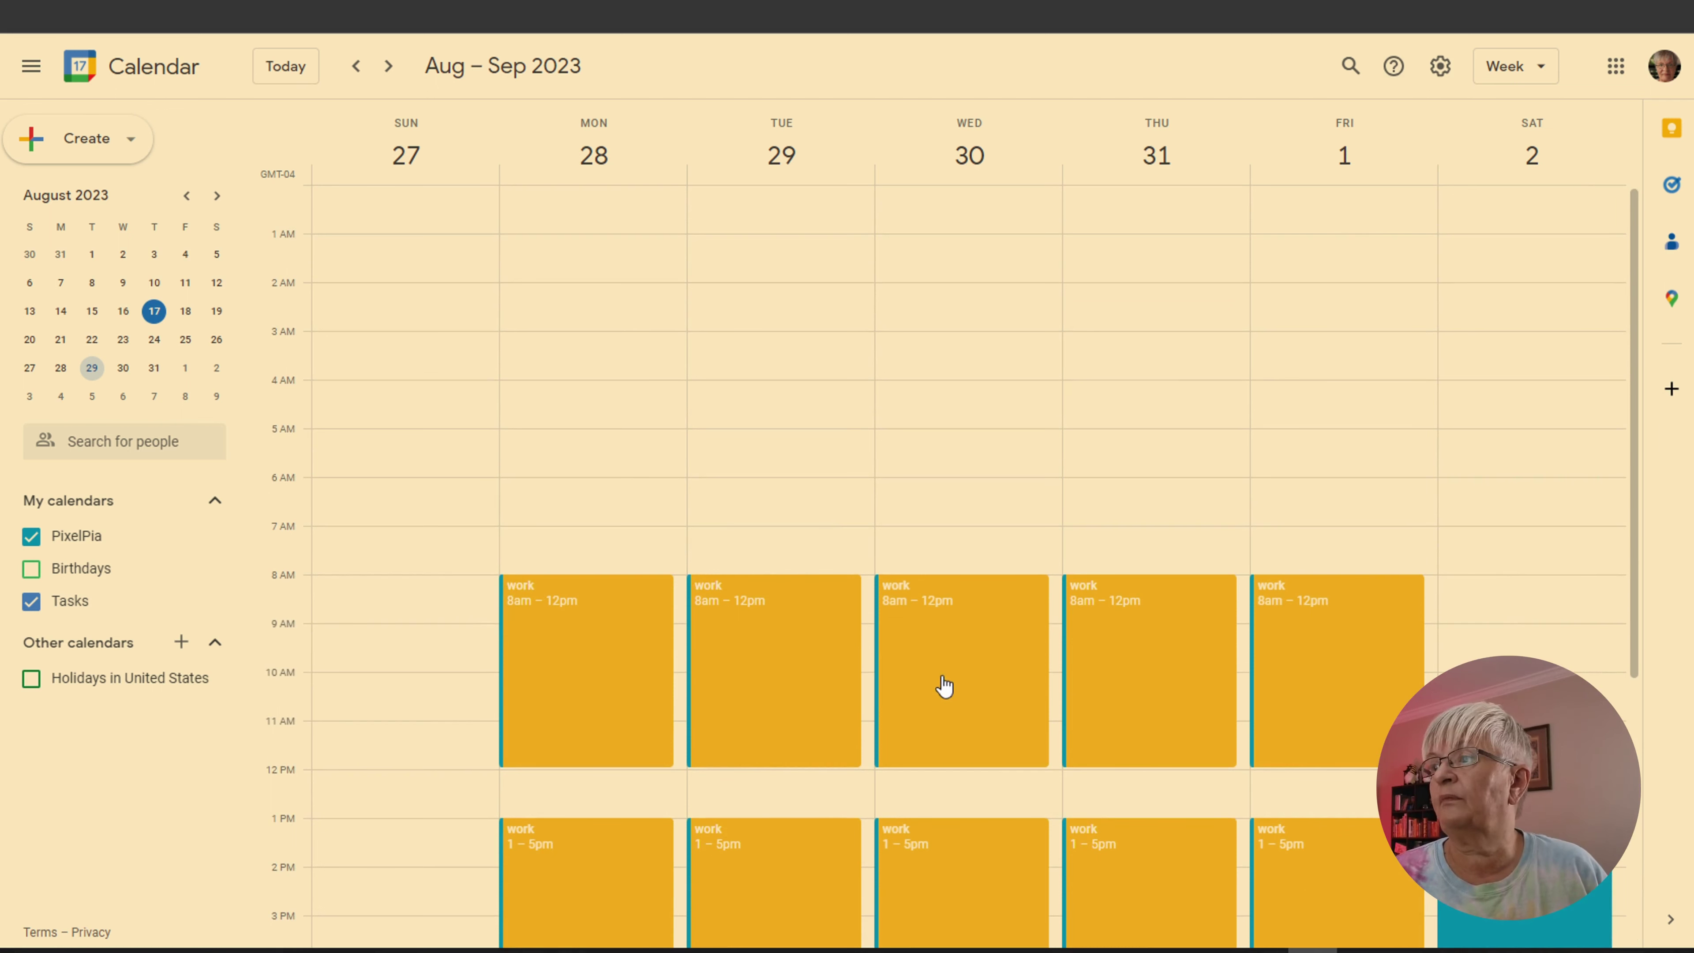
Step: Create an untitled event on Tuesday, August 29, from 10:00am to 11:00am with Google Meet video conferencing and save it
click(92, 139)
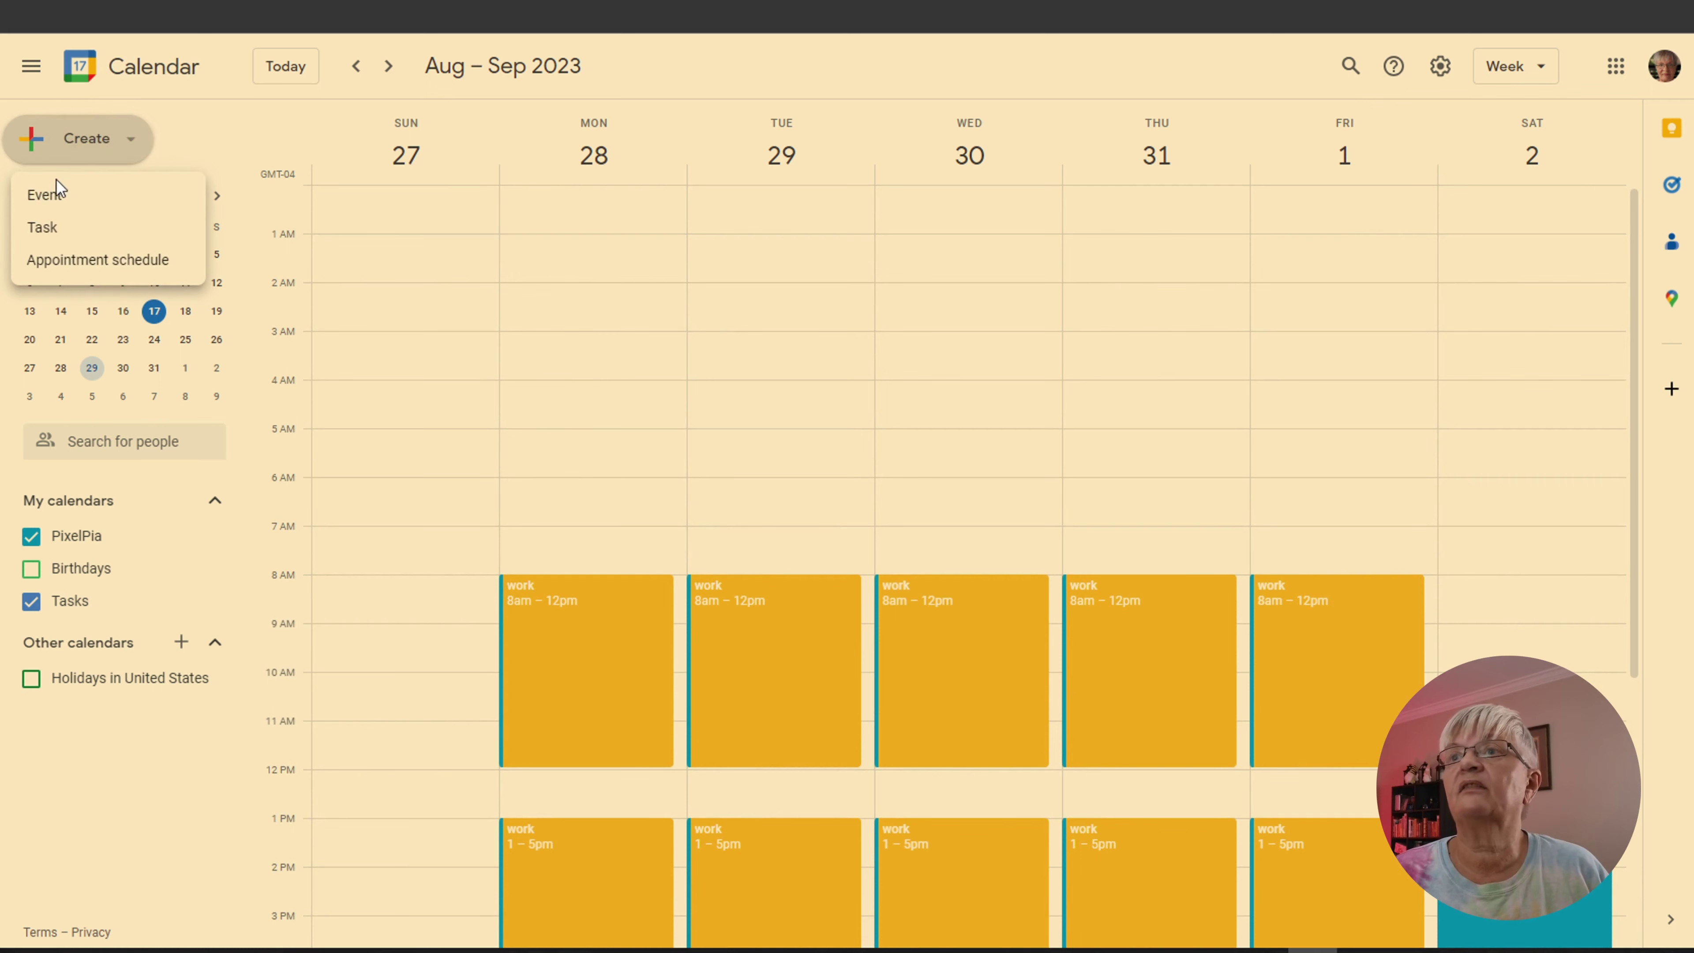
click(48, 193)
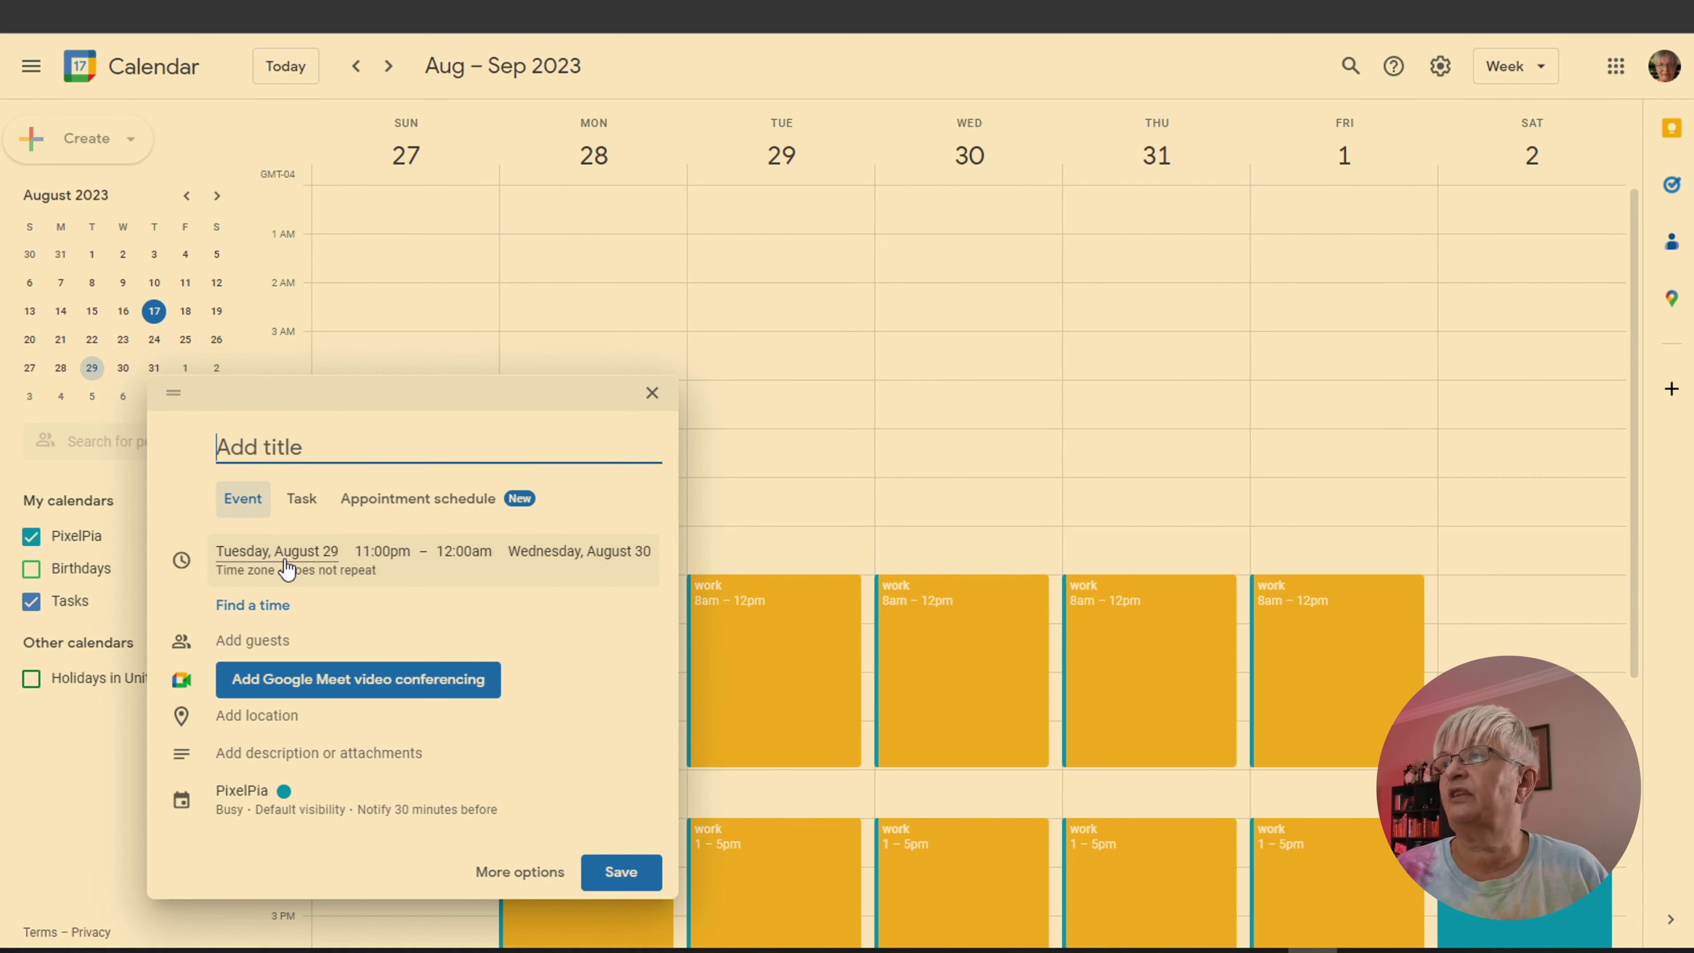
click(382, 551)
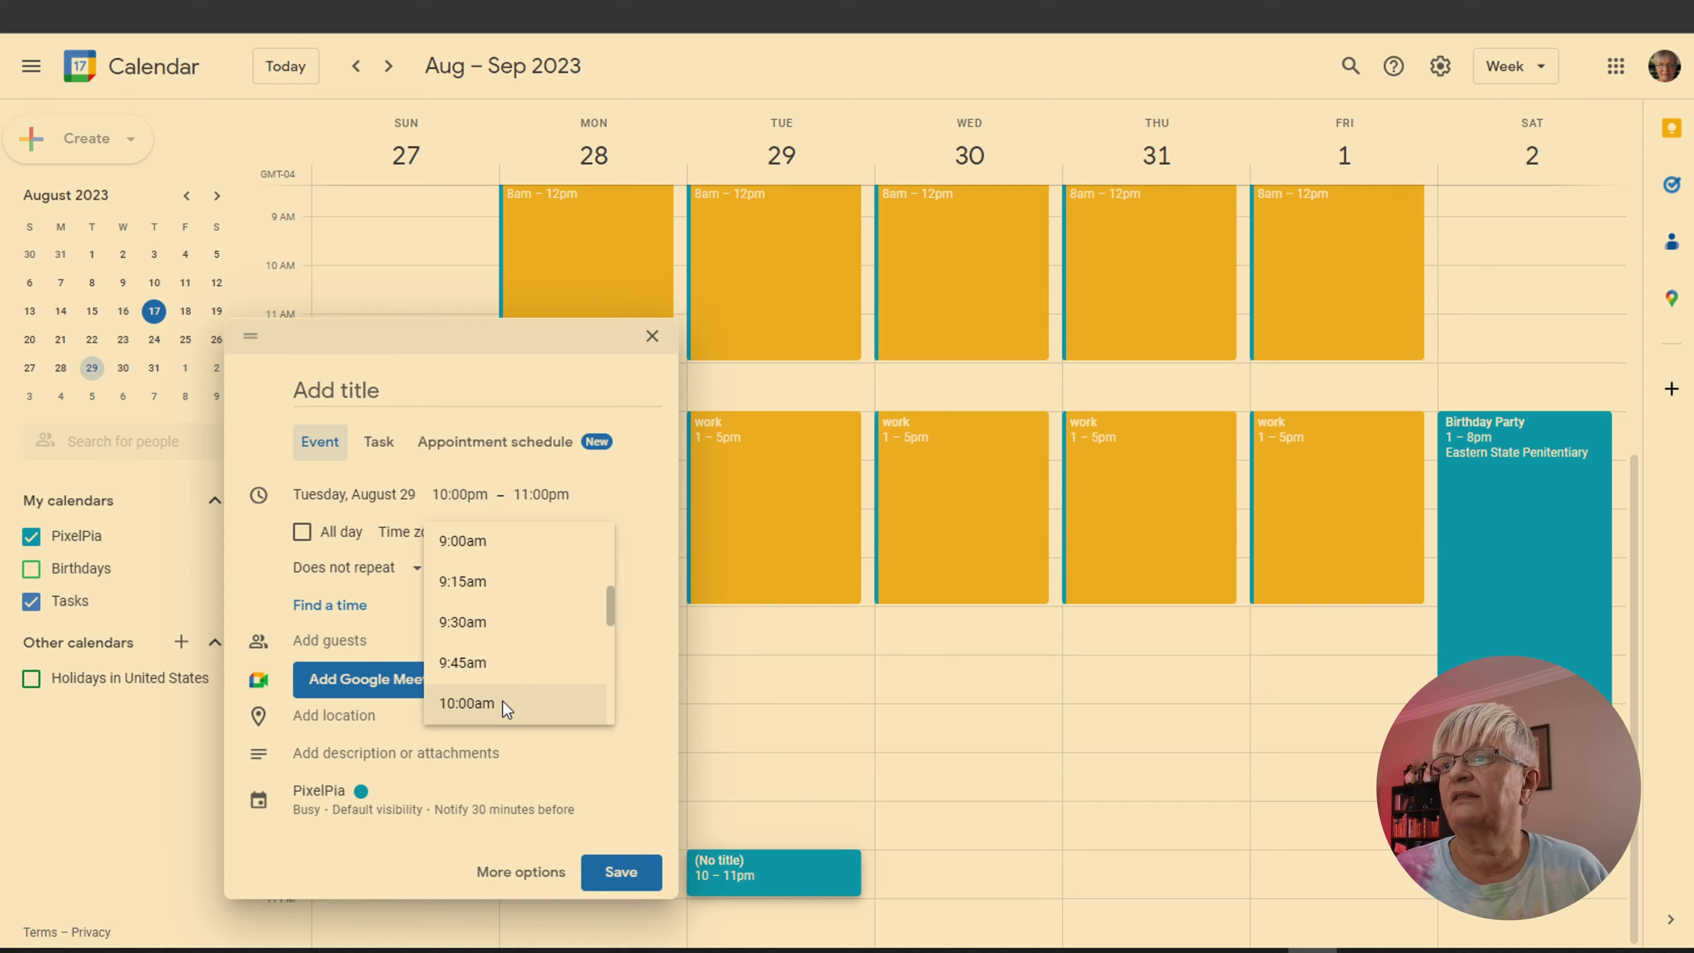
click(507, 708)
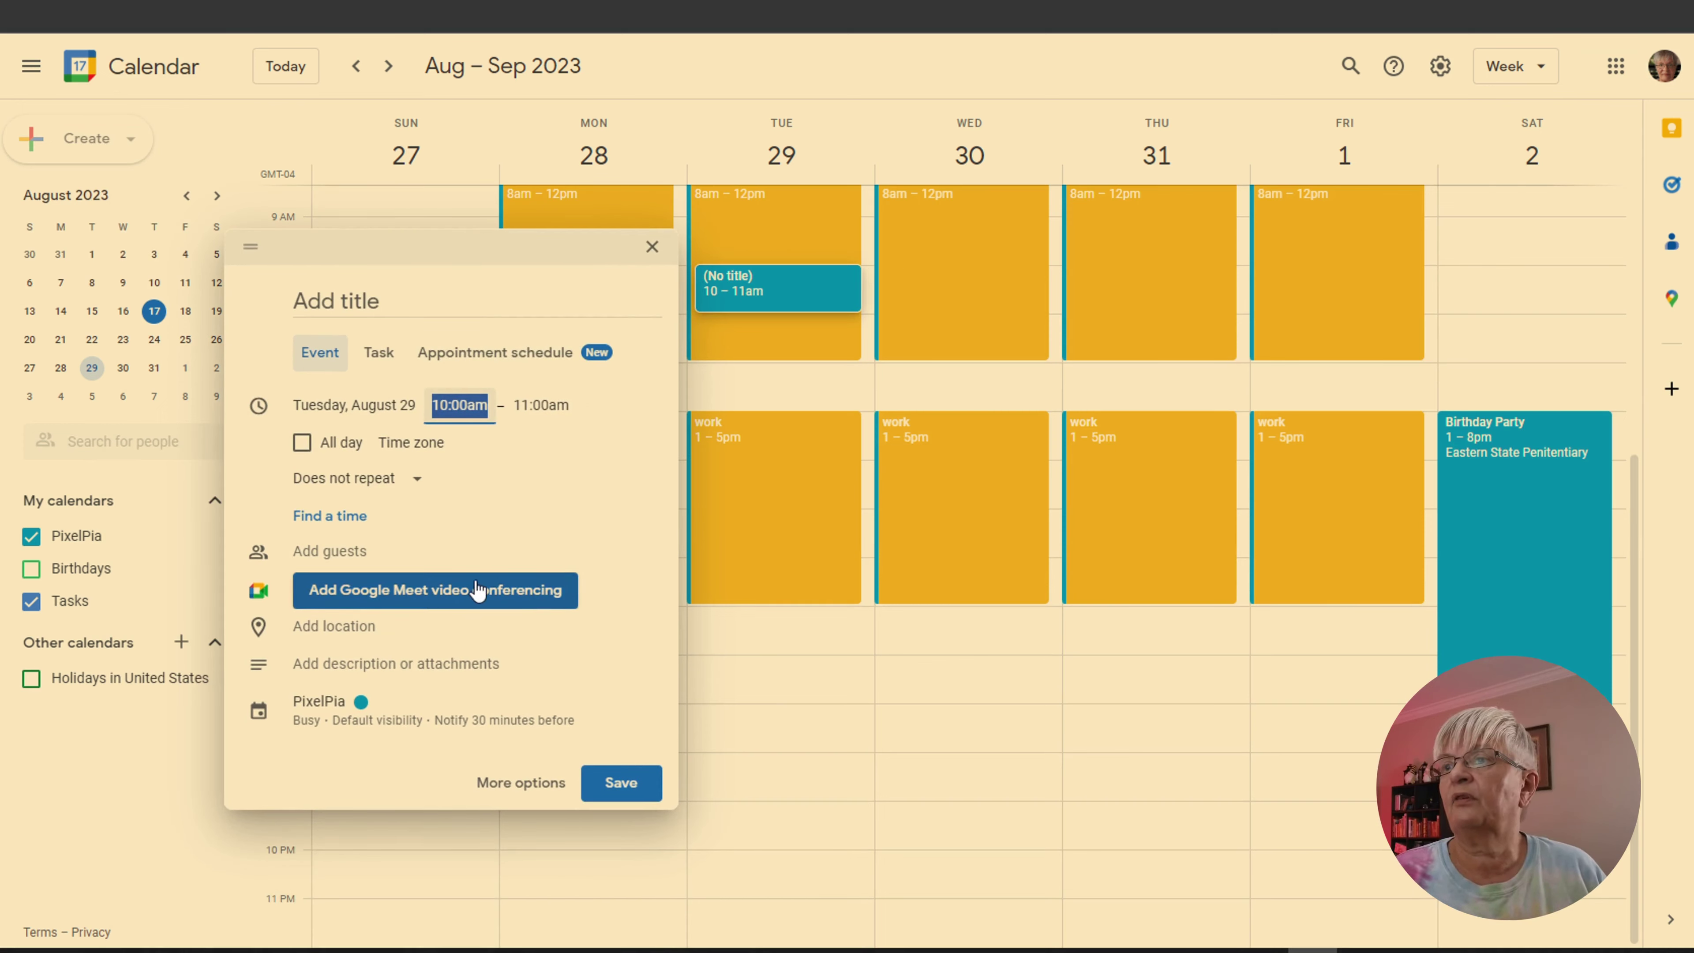
click(519, 592)
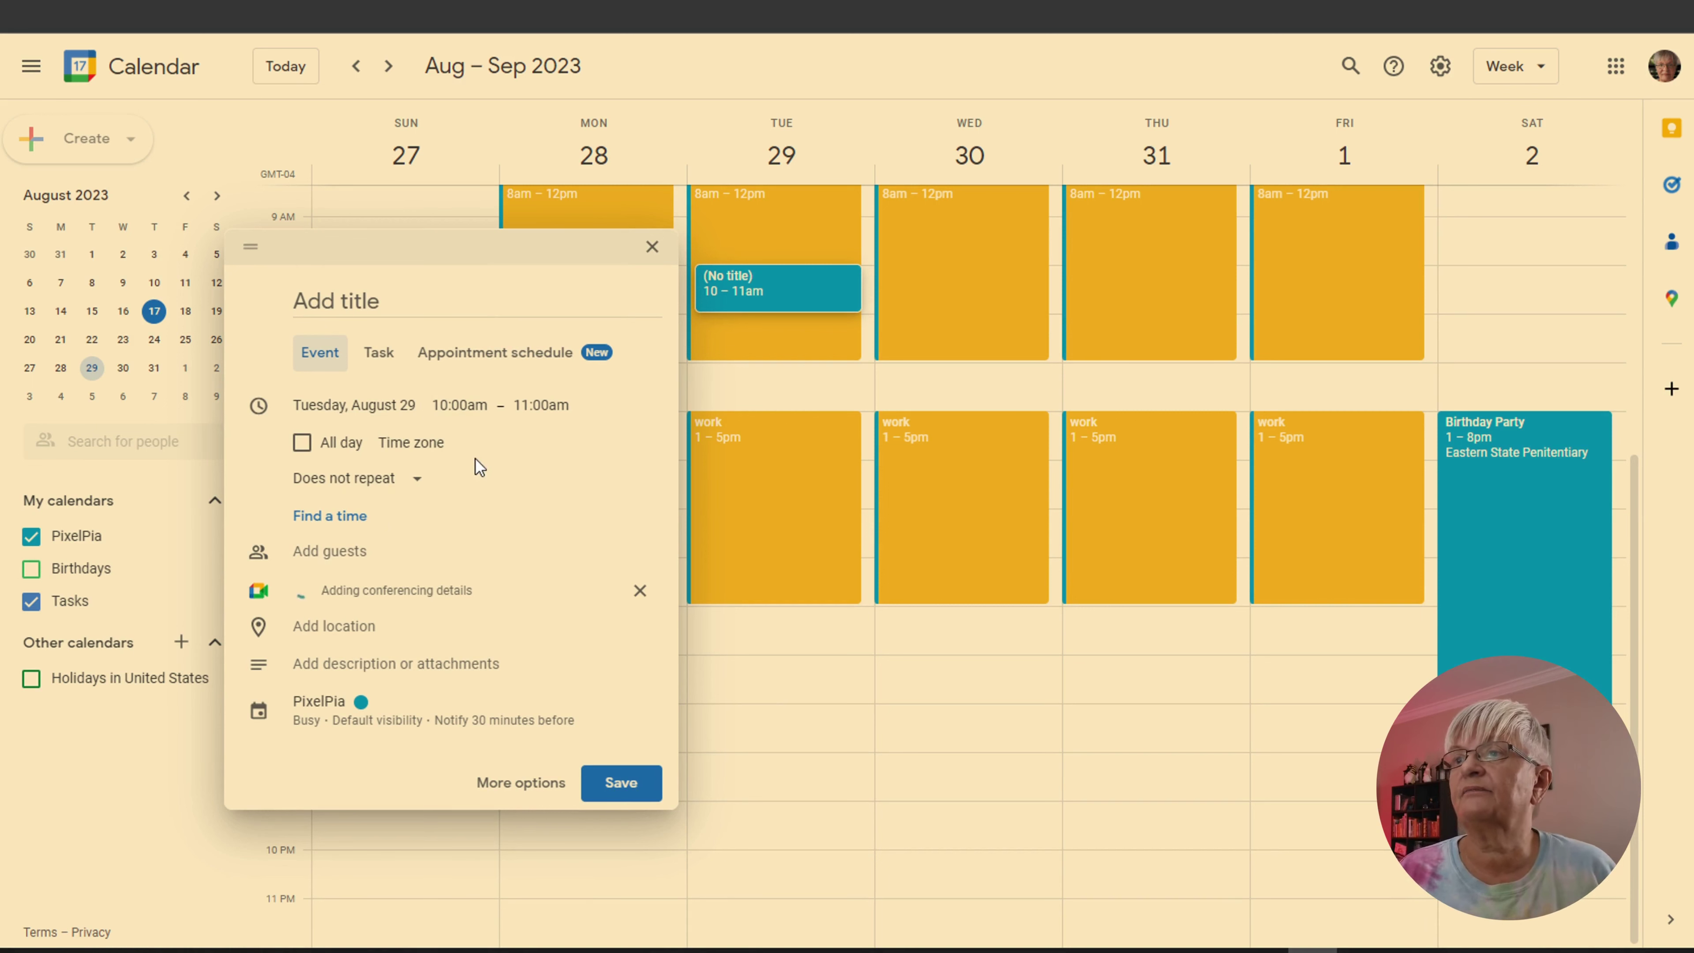
click(400, 704)
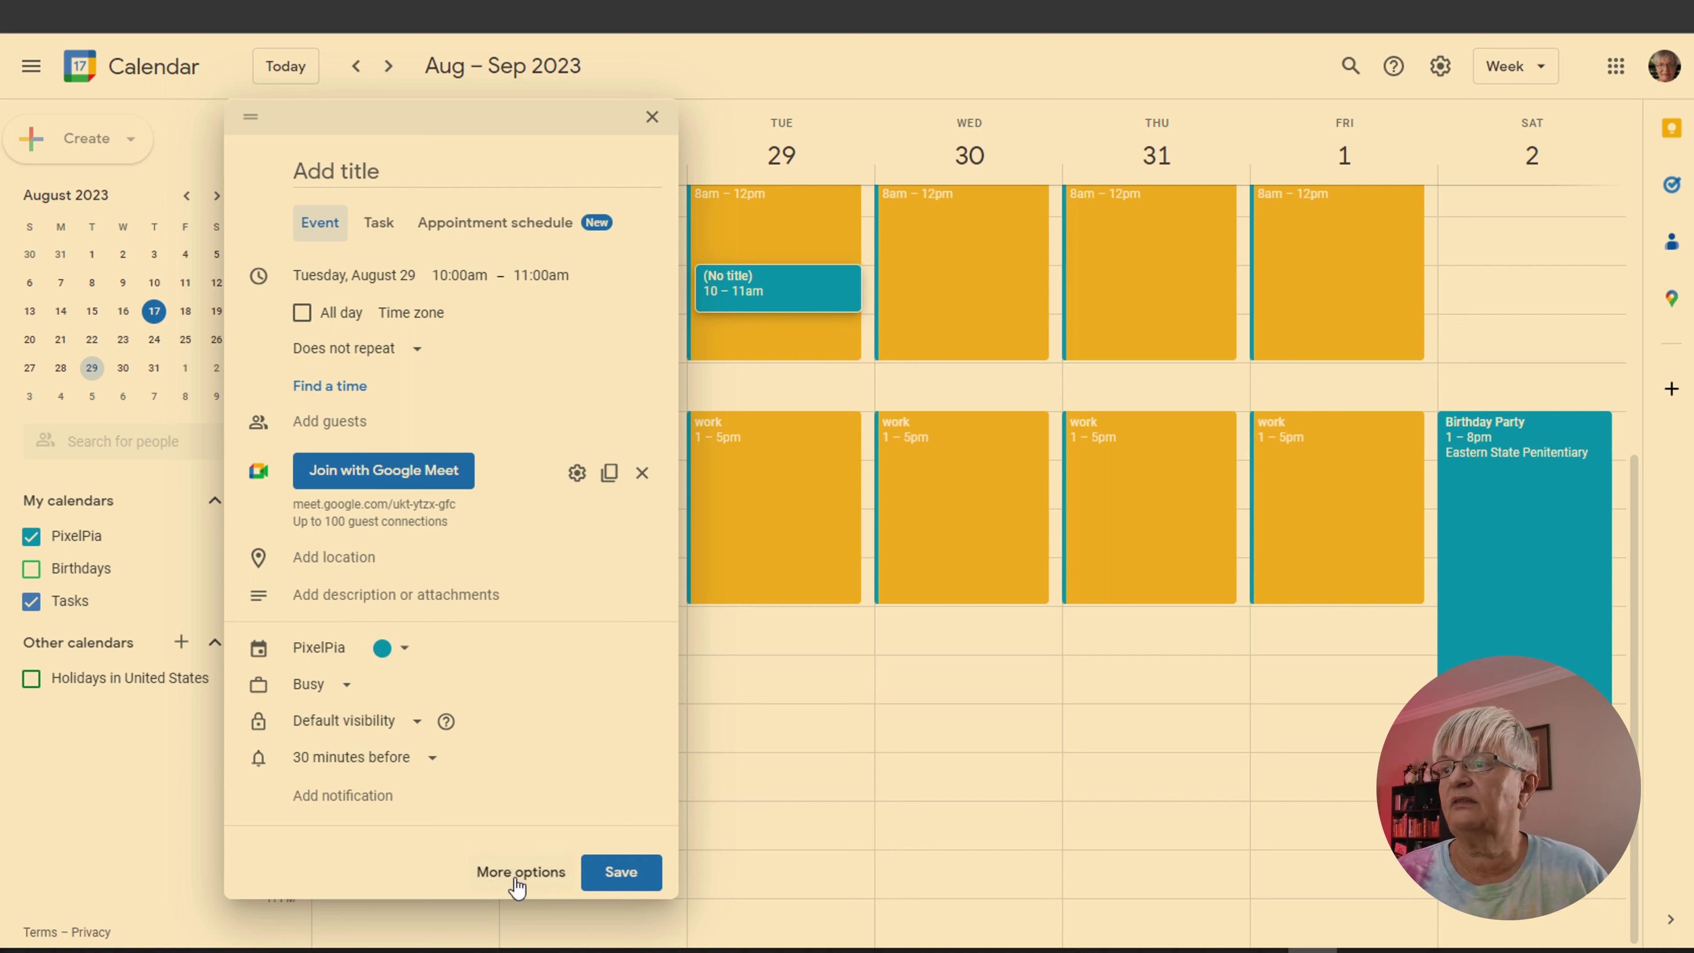
click(630, 880)
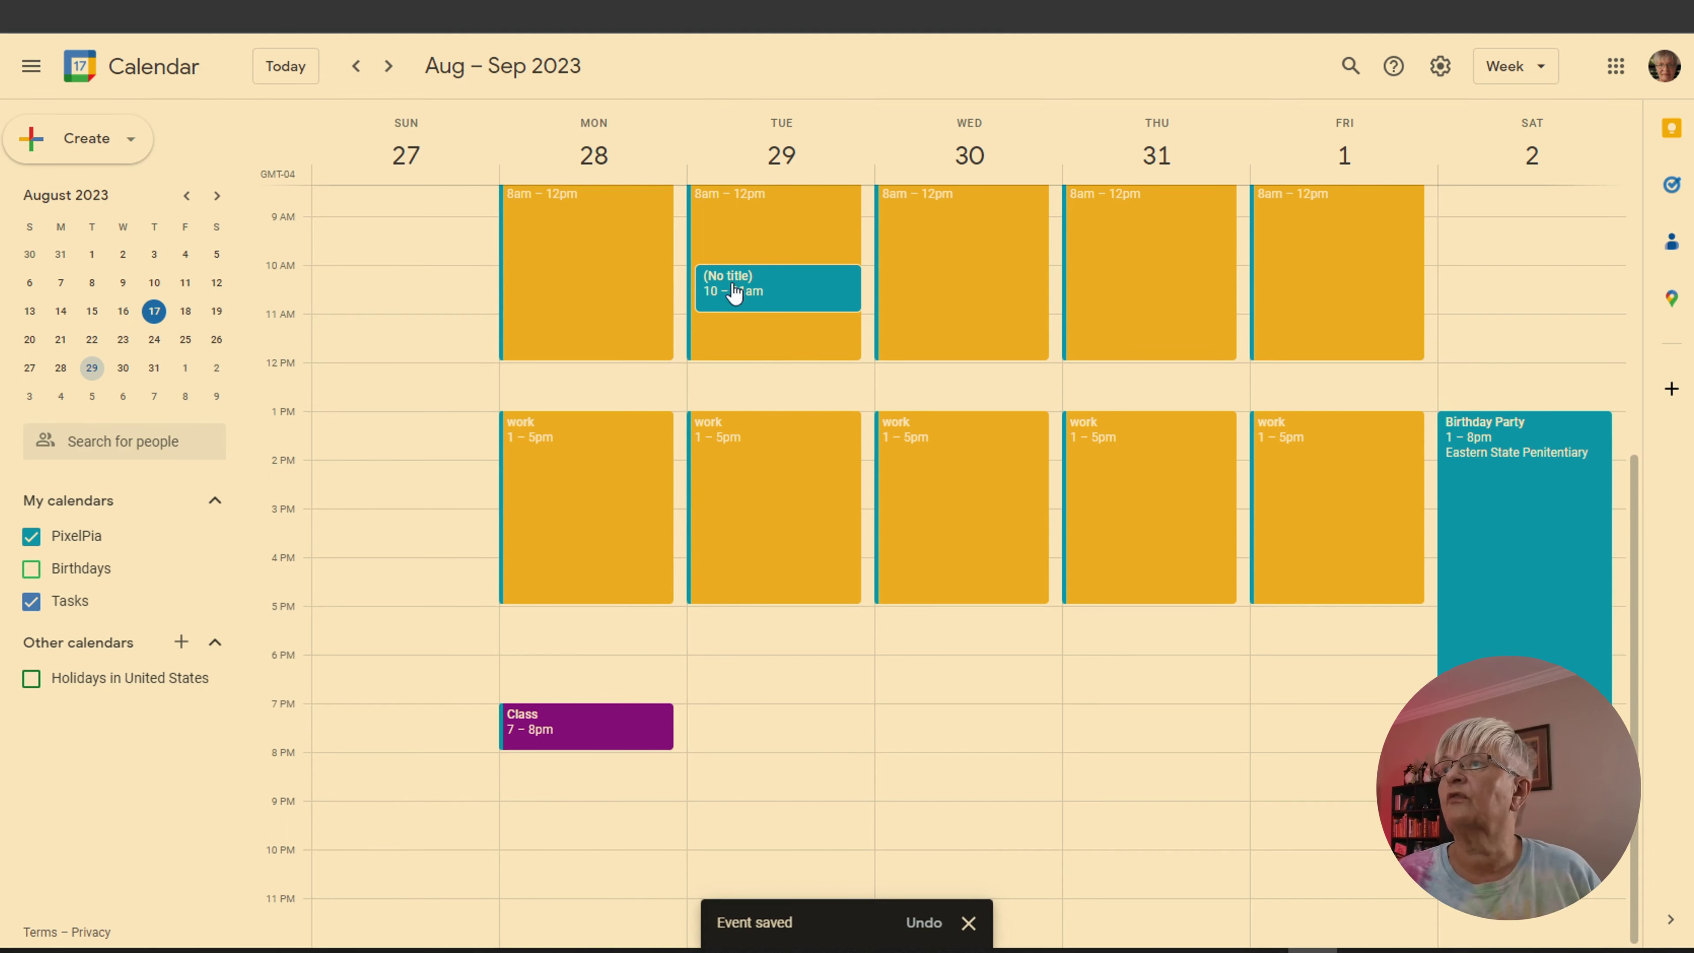
Step: Title the untitled August 29 event "Meet conferense" and save it
click(713, 291)
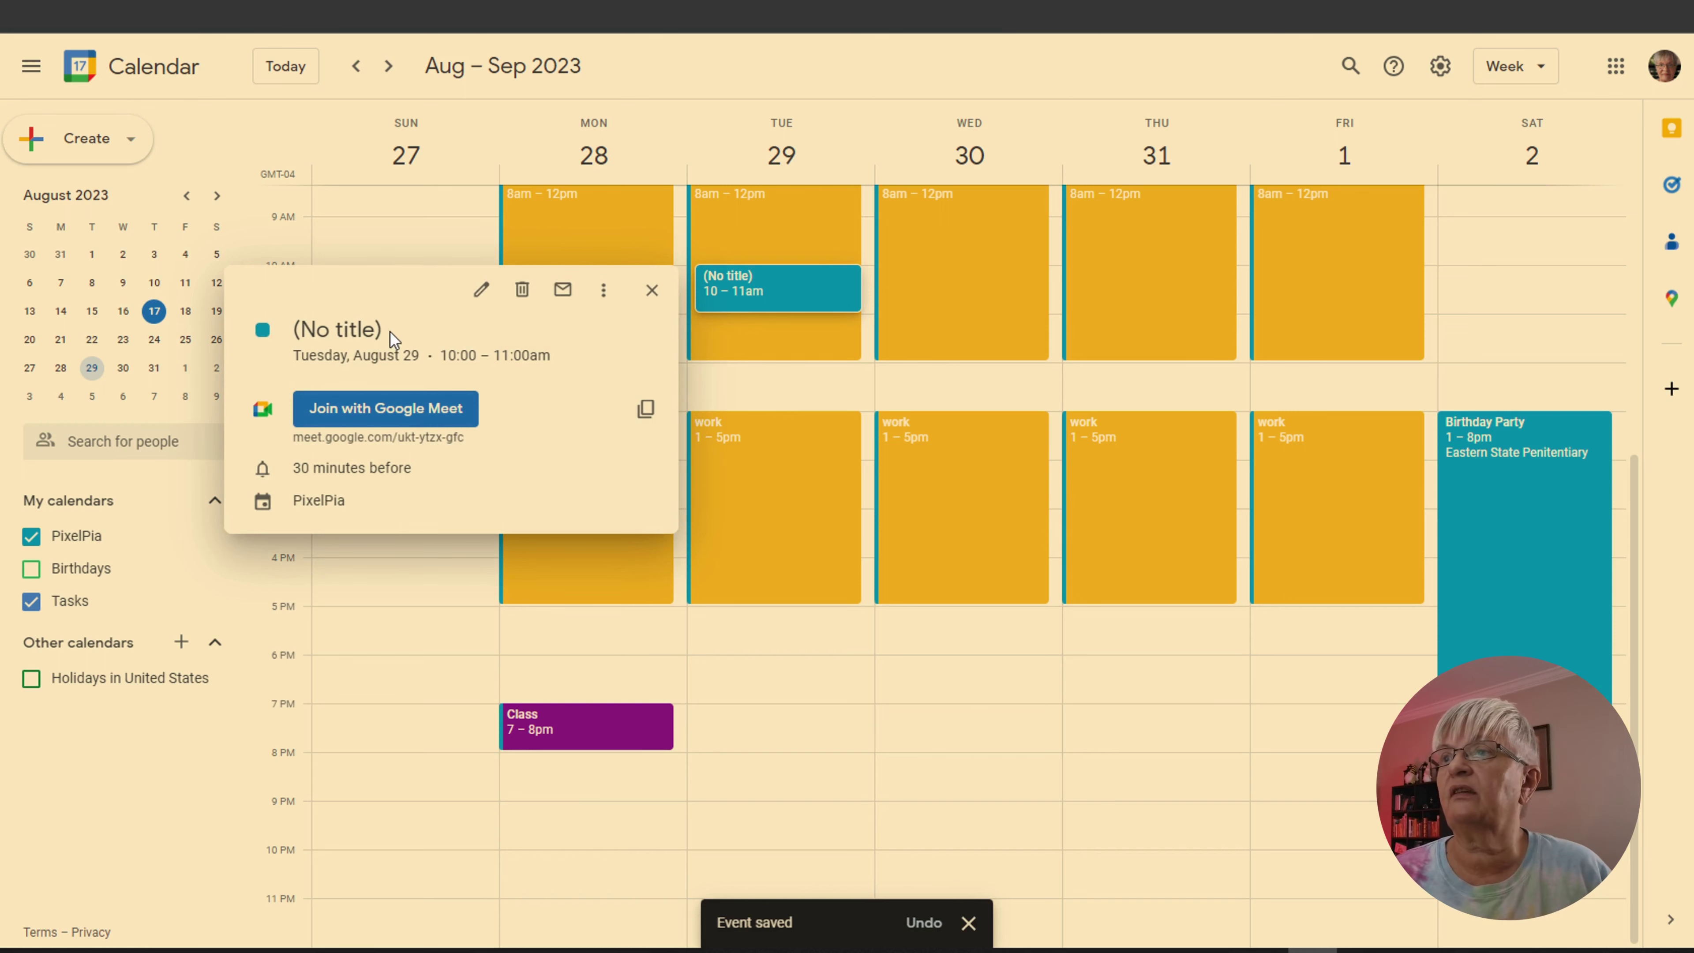
click(485, 294)
text(Meet conferense)
key(Return)
Step: Color the "Meet conferense" event dark gray and save the change
click(787, 296)
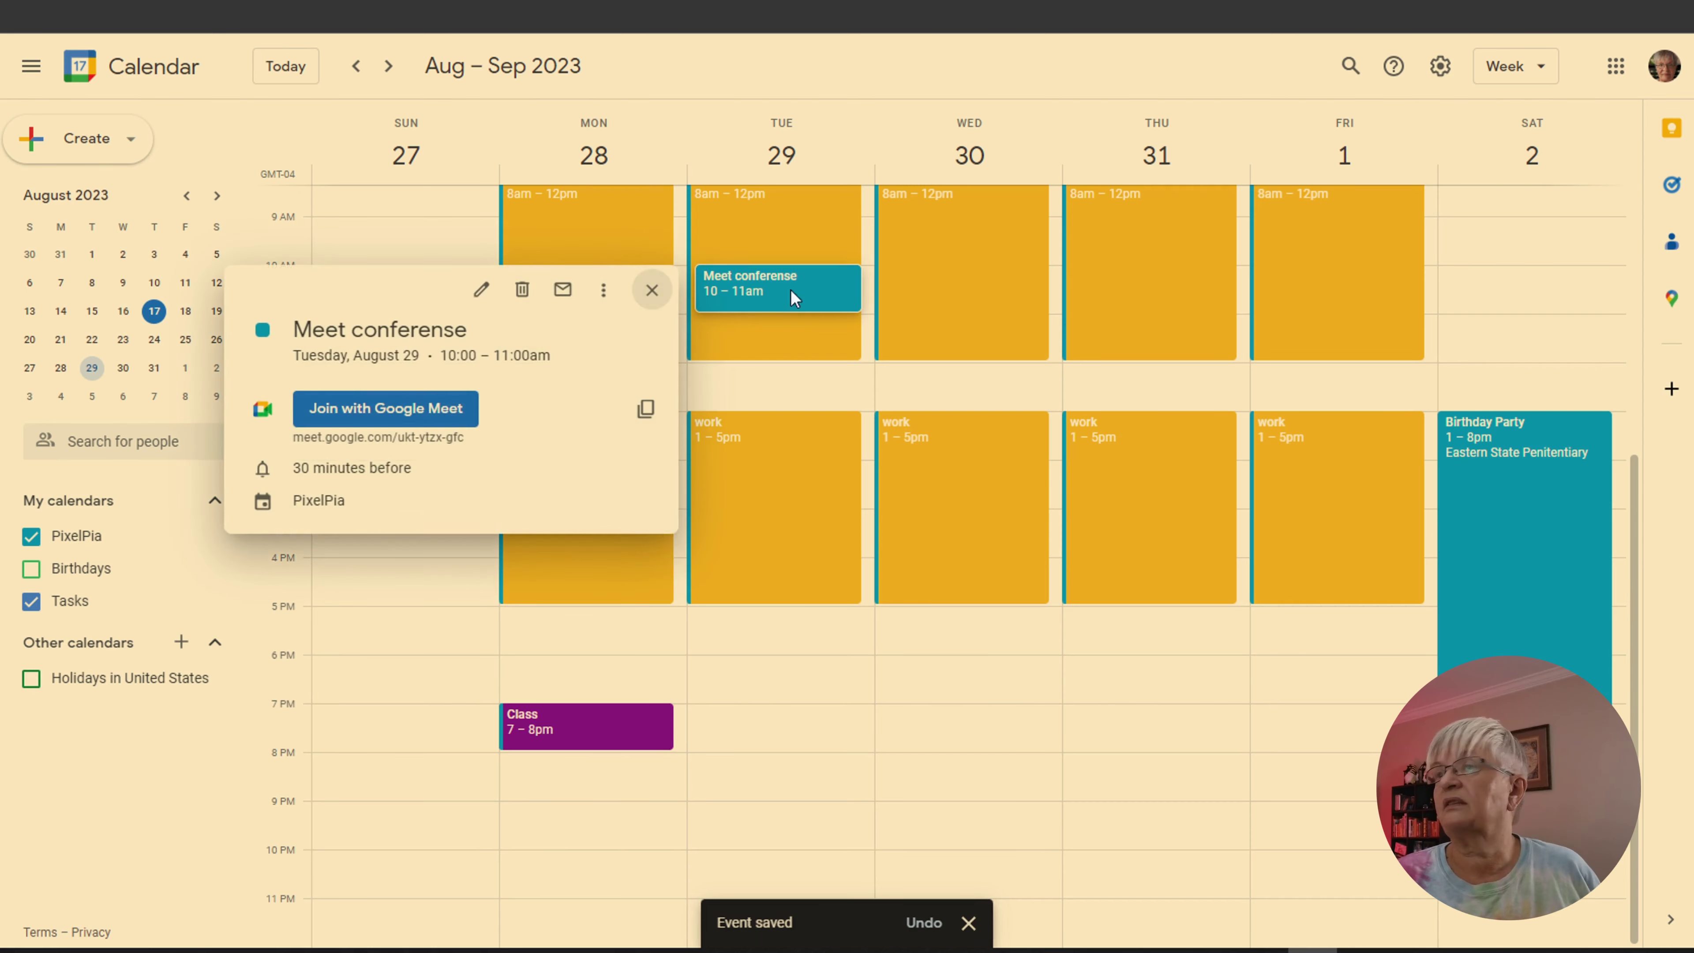
click(483, 292)
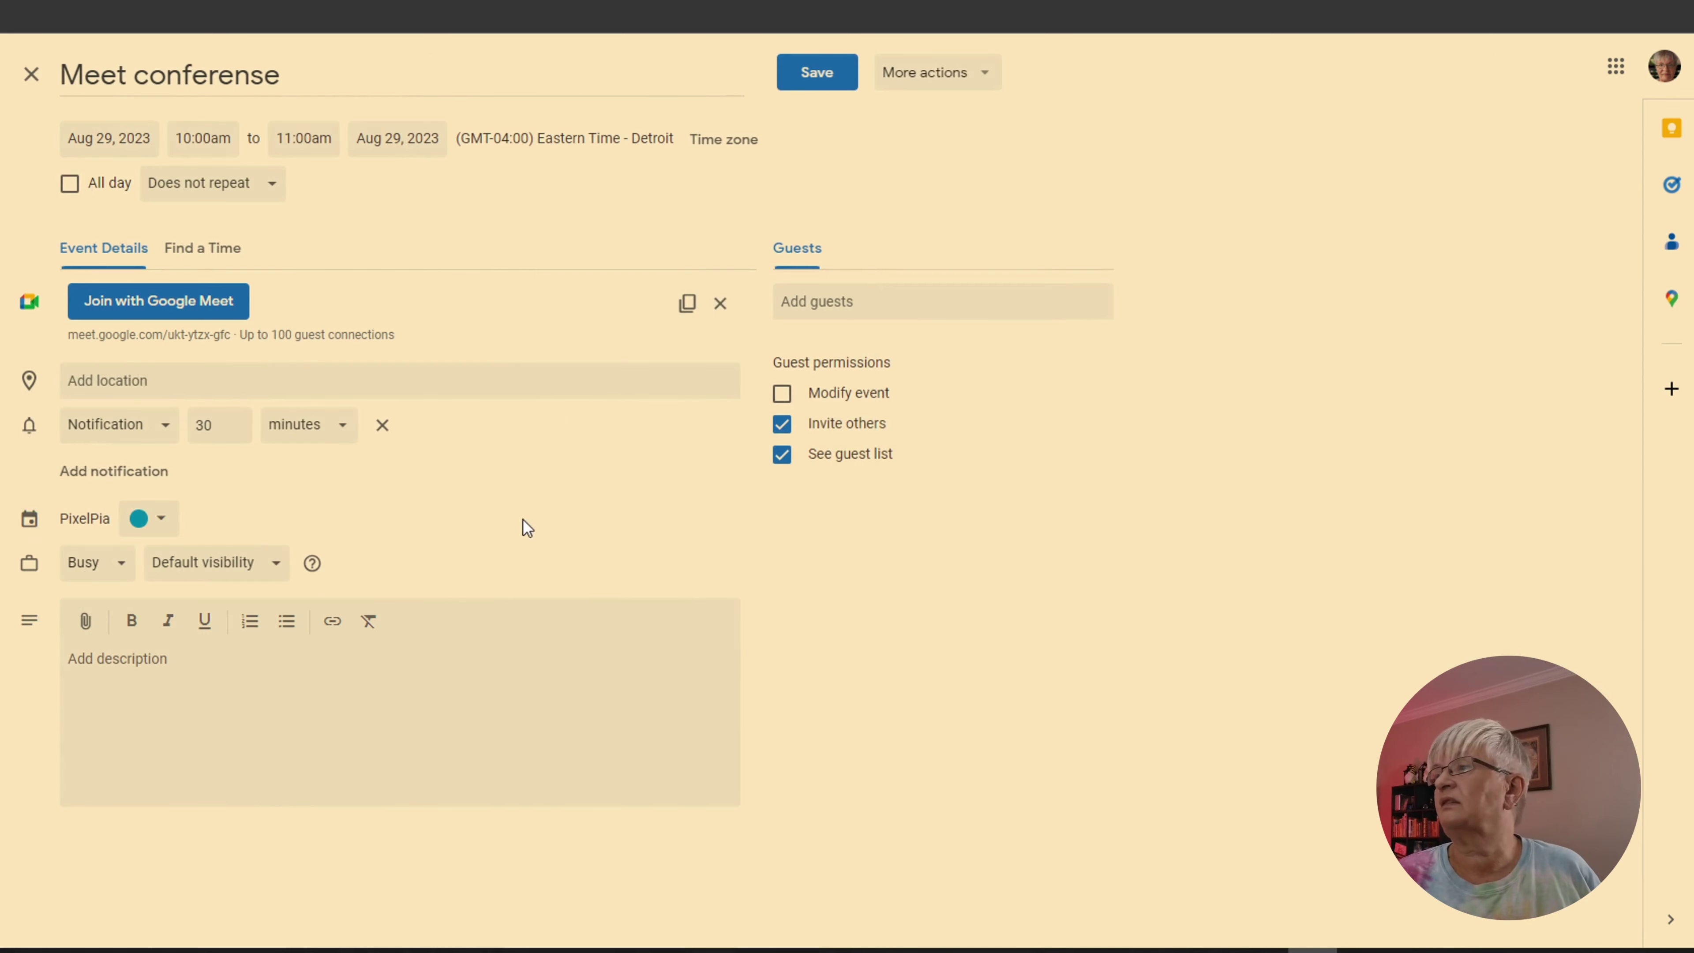
click(152, 524)
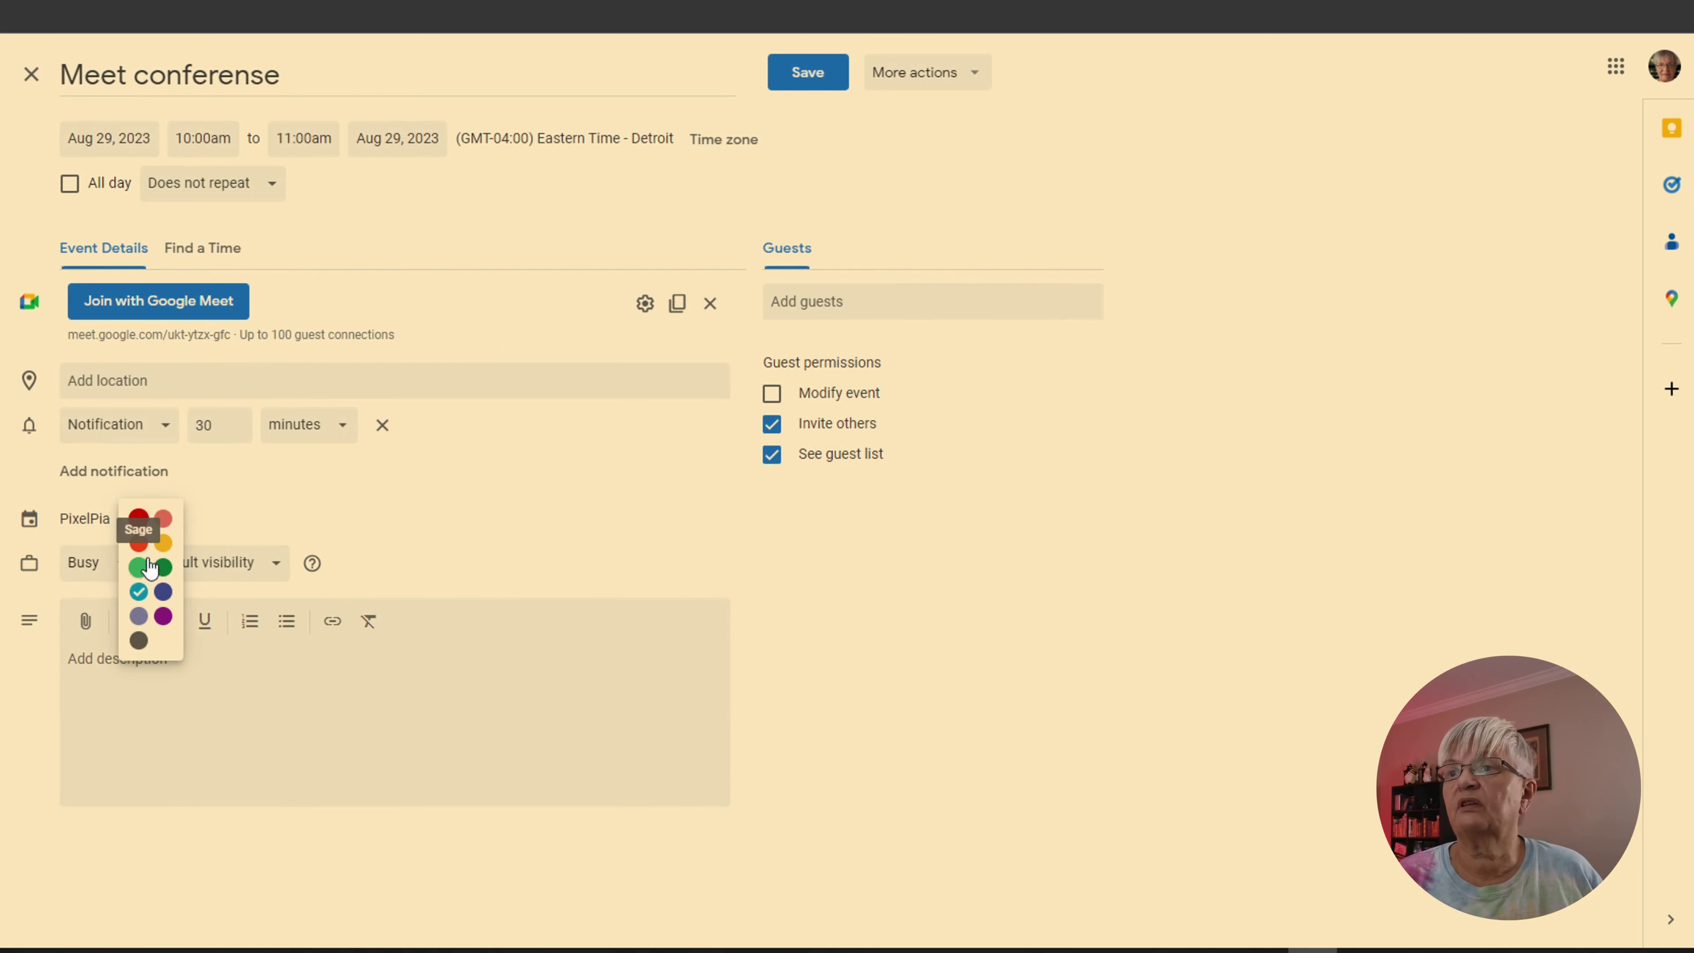
click(146, 642)
click(817, 86)
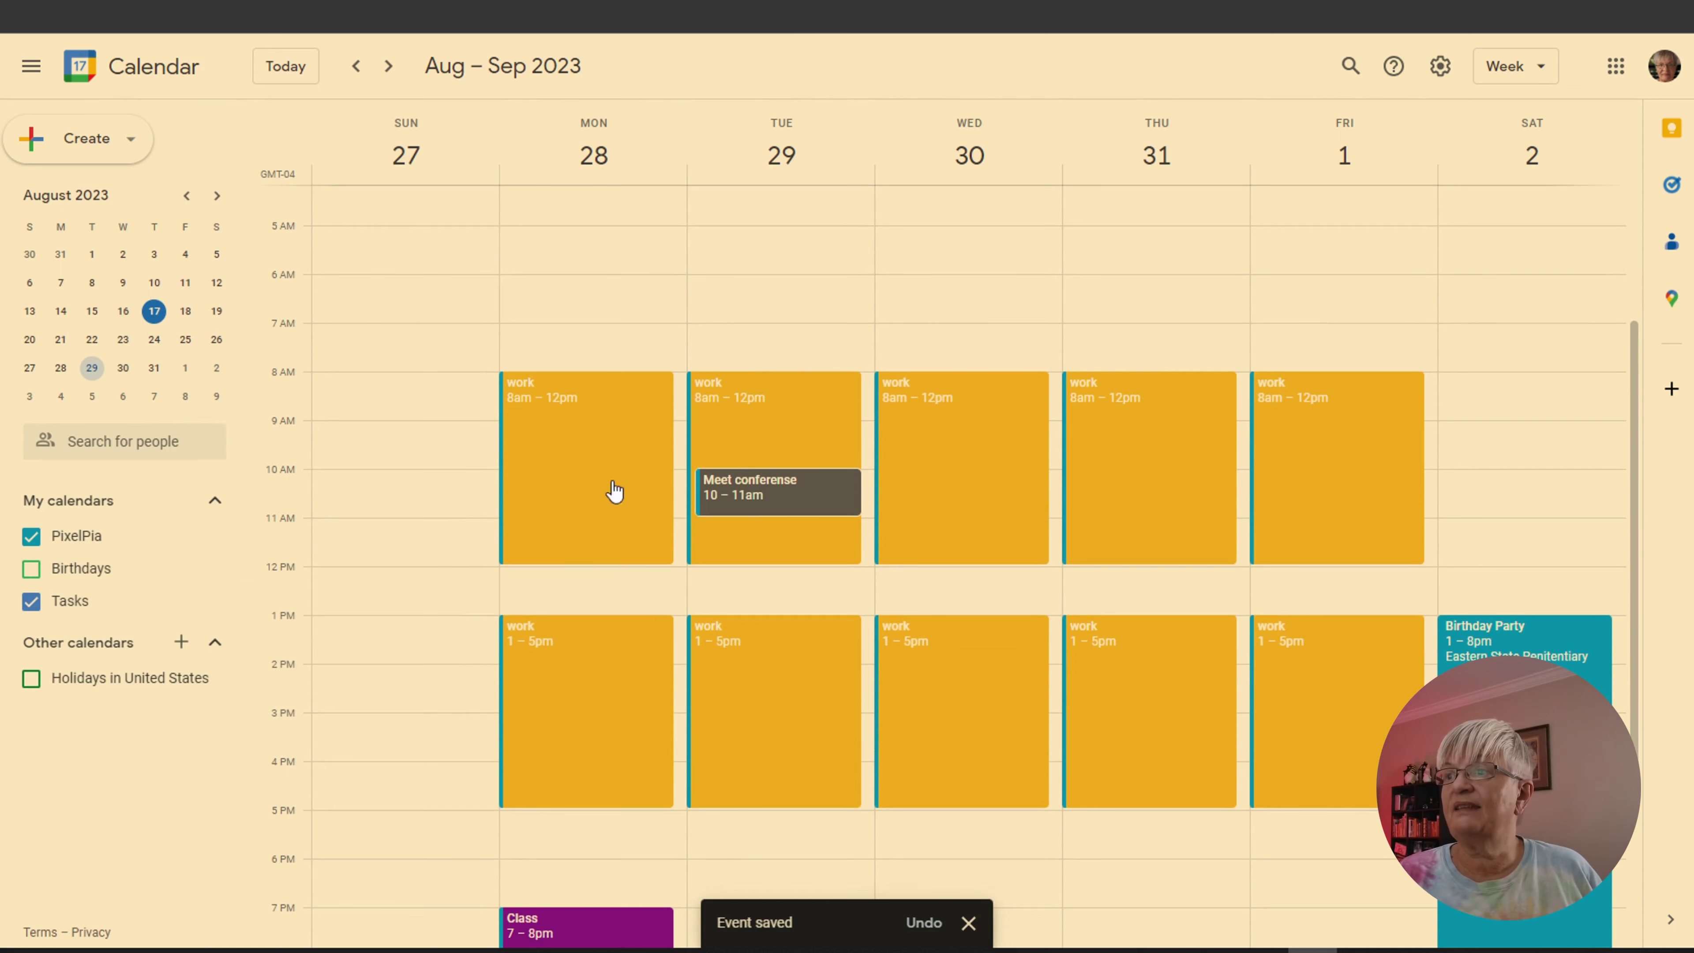
Step: Create a light green event titled "Meeting with book club" on Thursday, August 31, from 6:00pm to 7:00pm and save it
scroll(869, 322, down, 3)
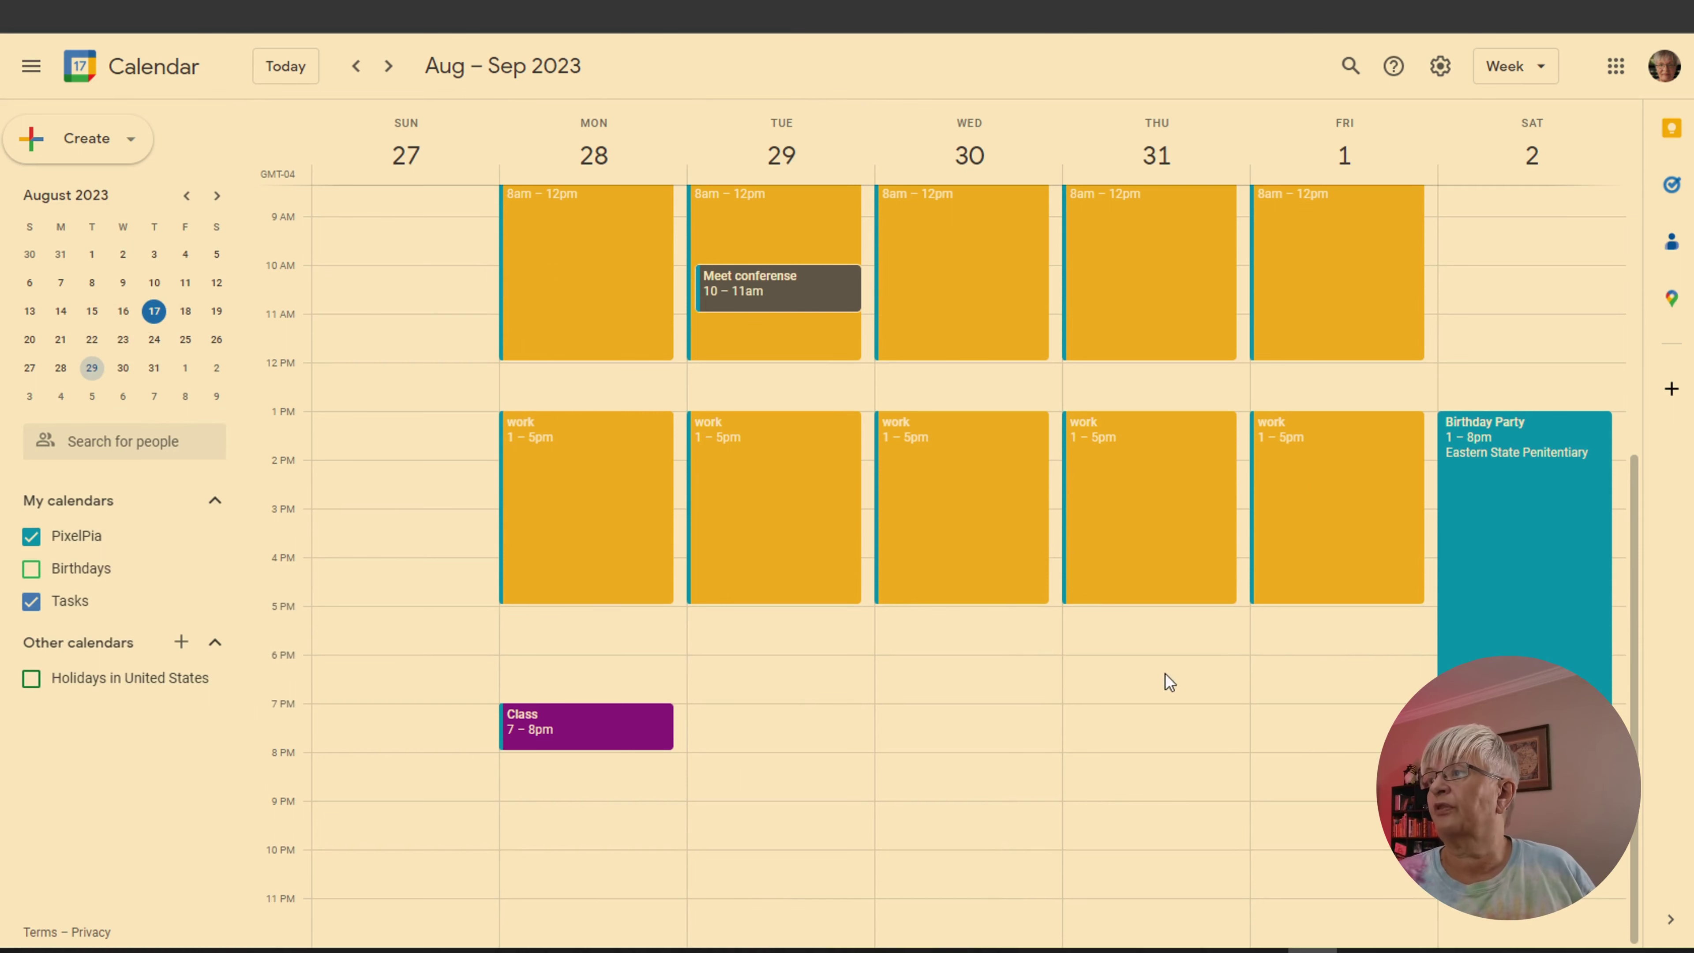
click(1137, 690)
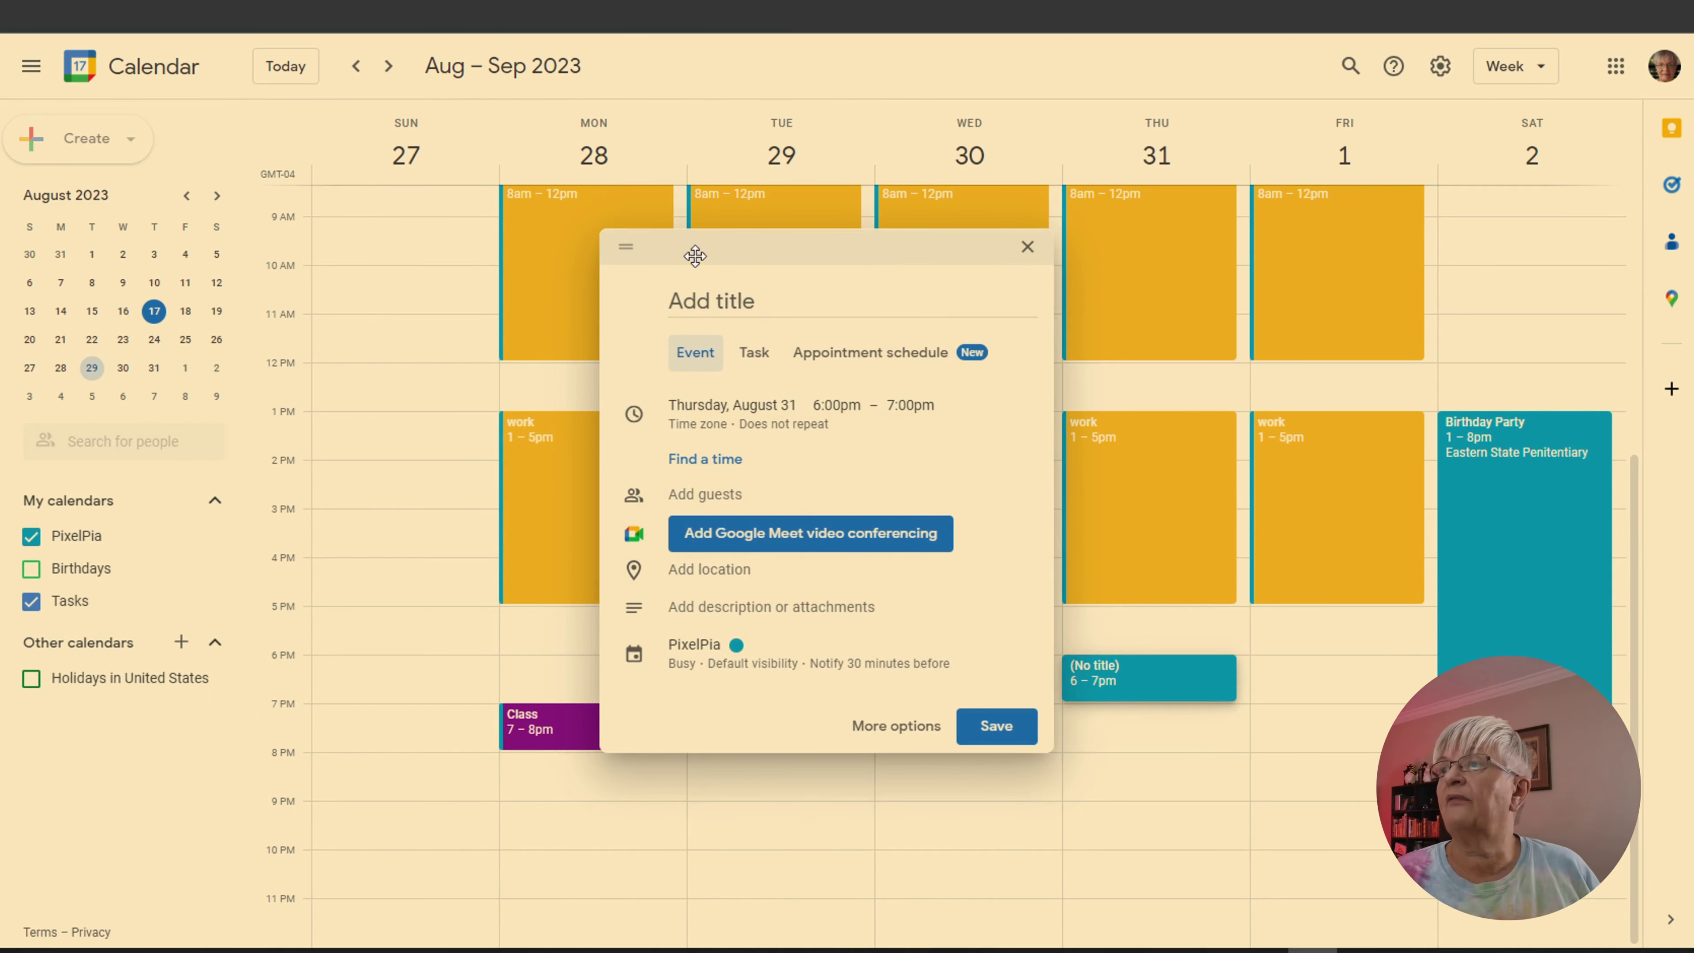
text(Meeting with book club)
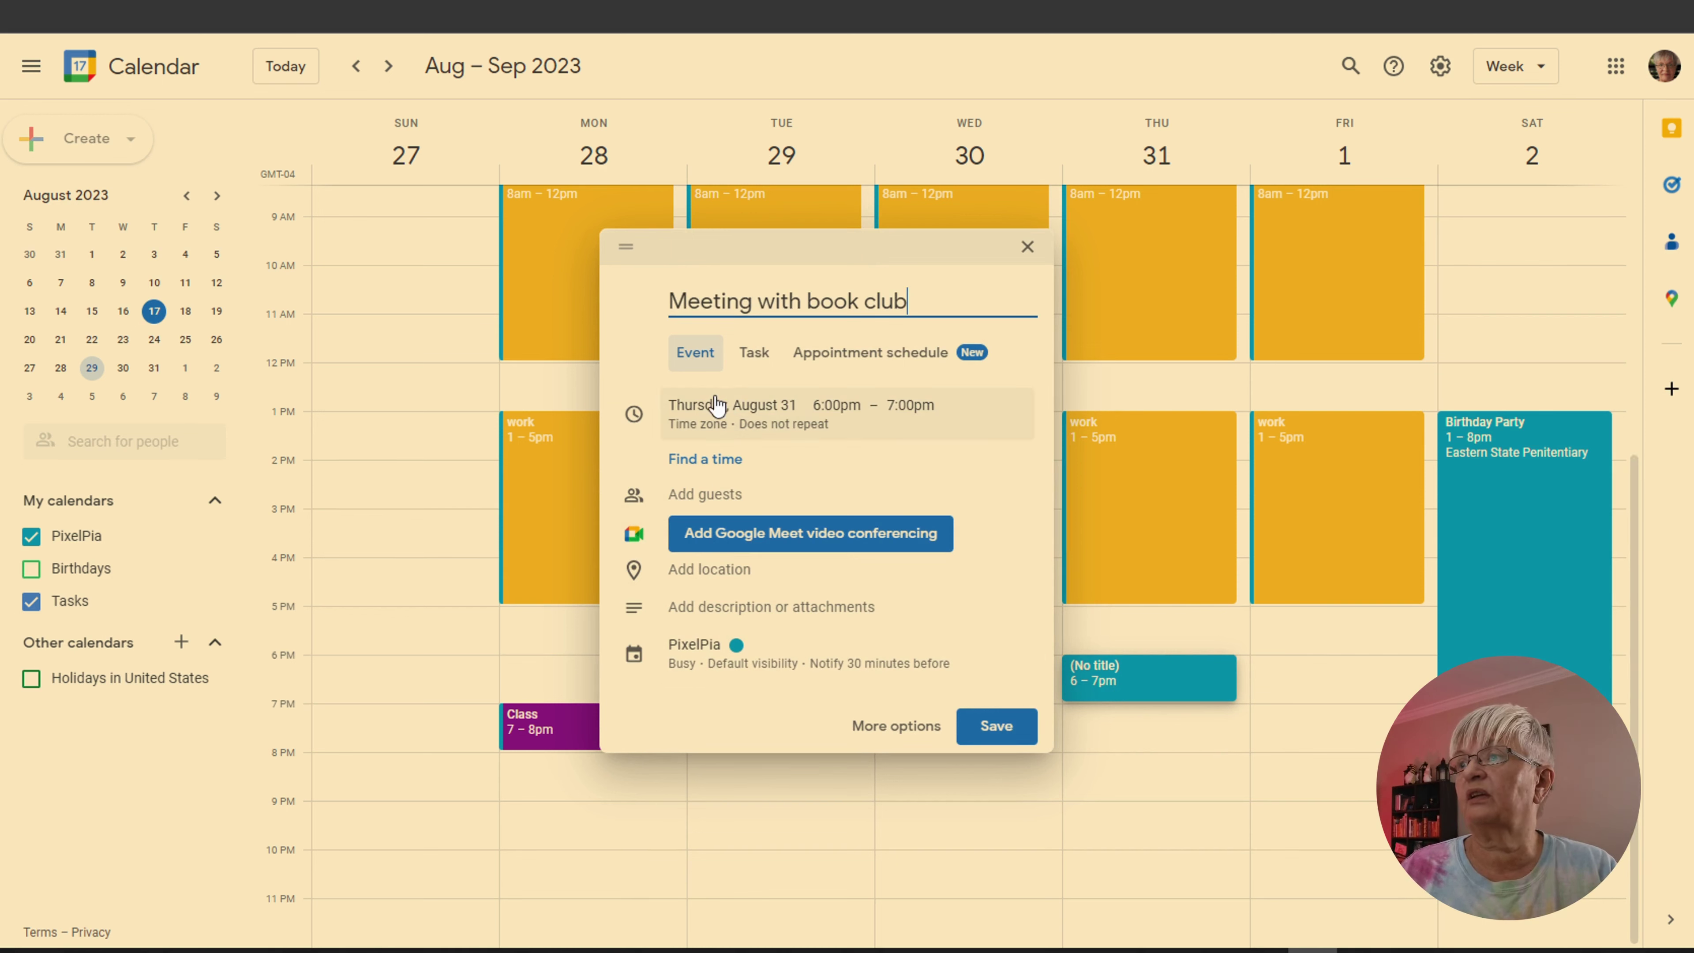
click(736, 657)
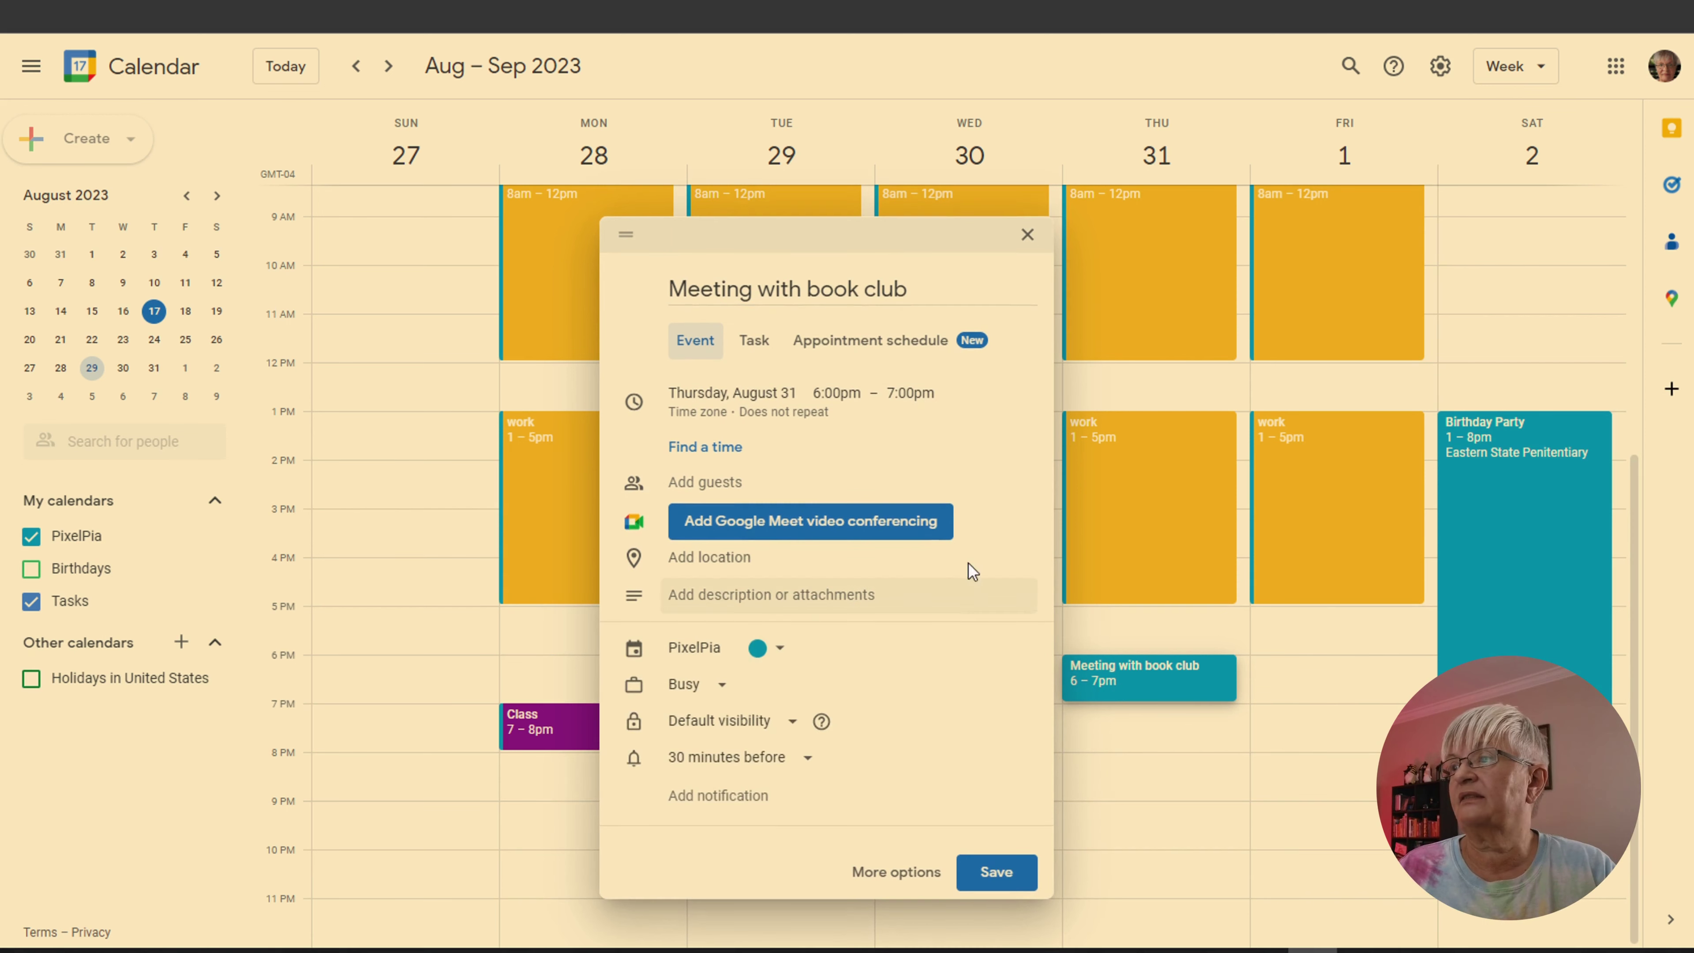
click(789, 651)
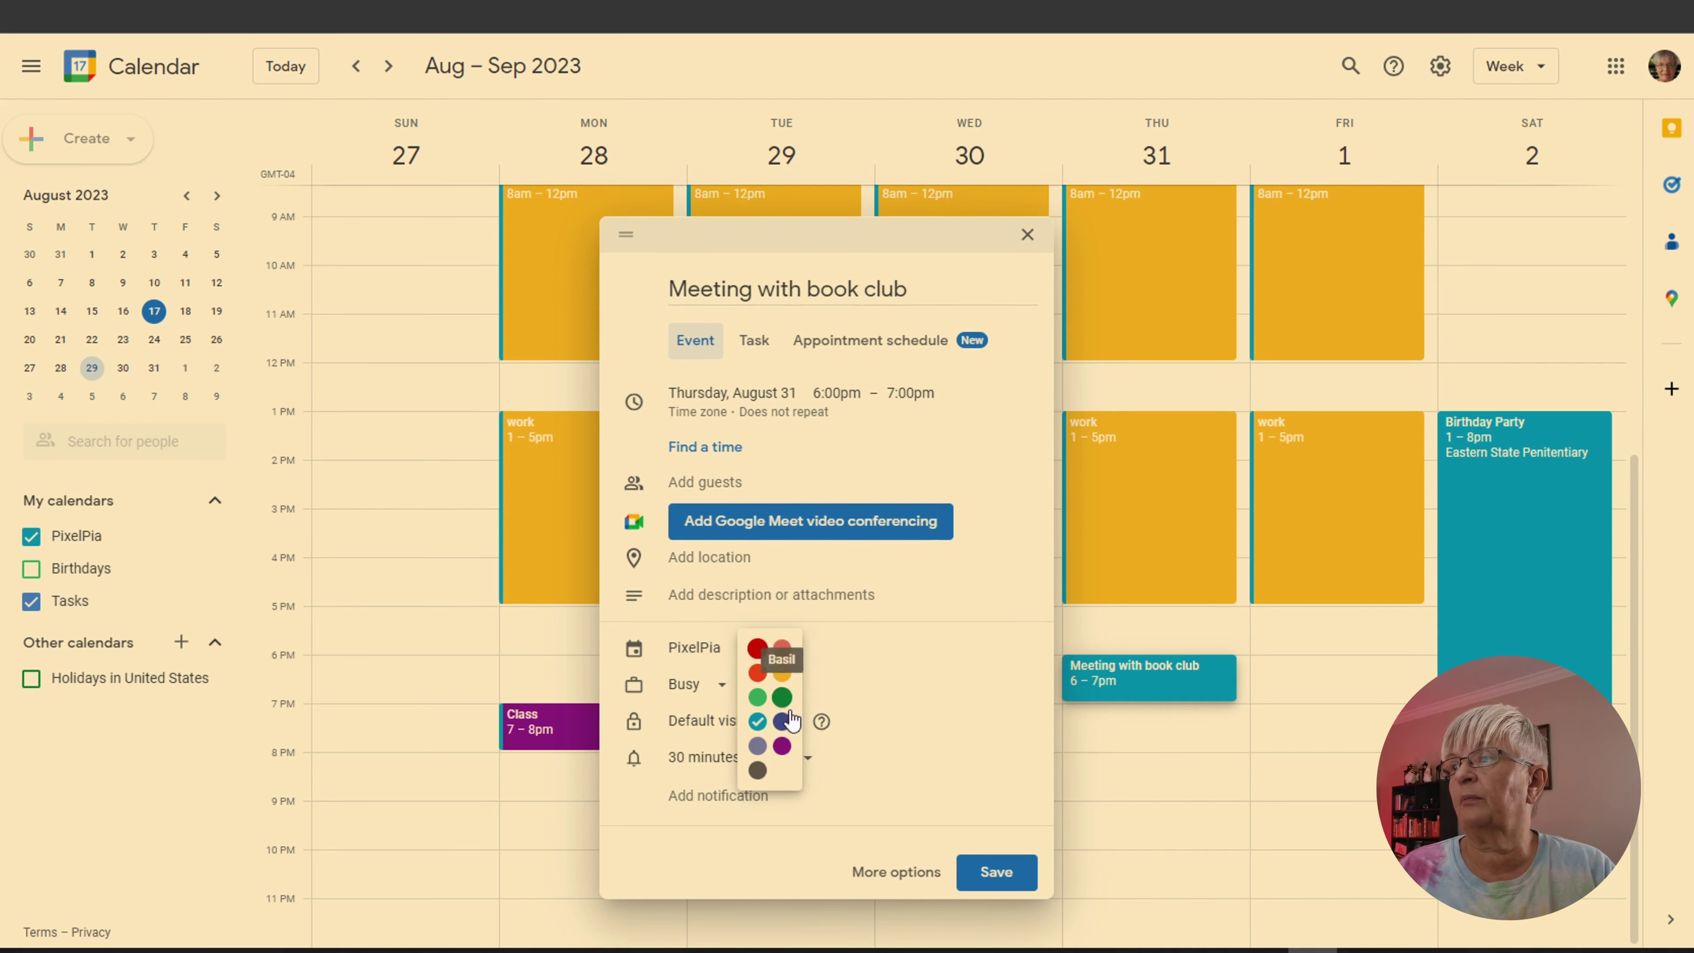
click(757, 698)
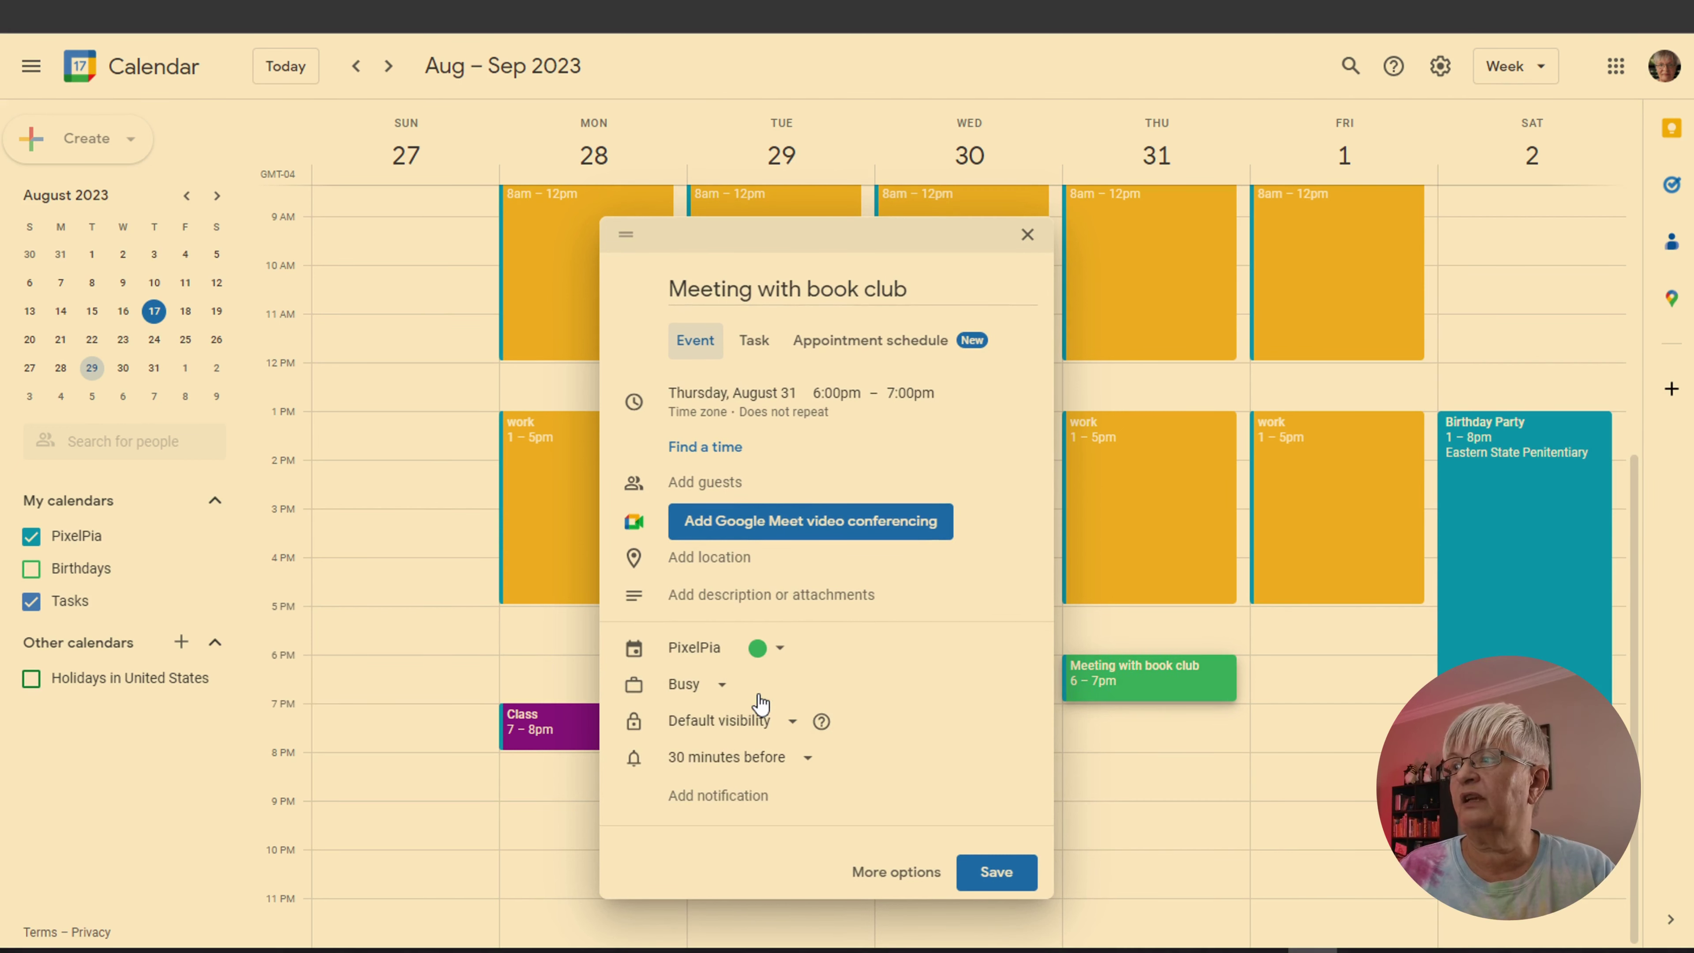
click(994, 872)
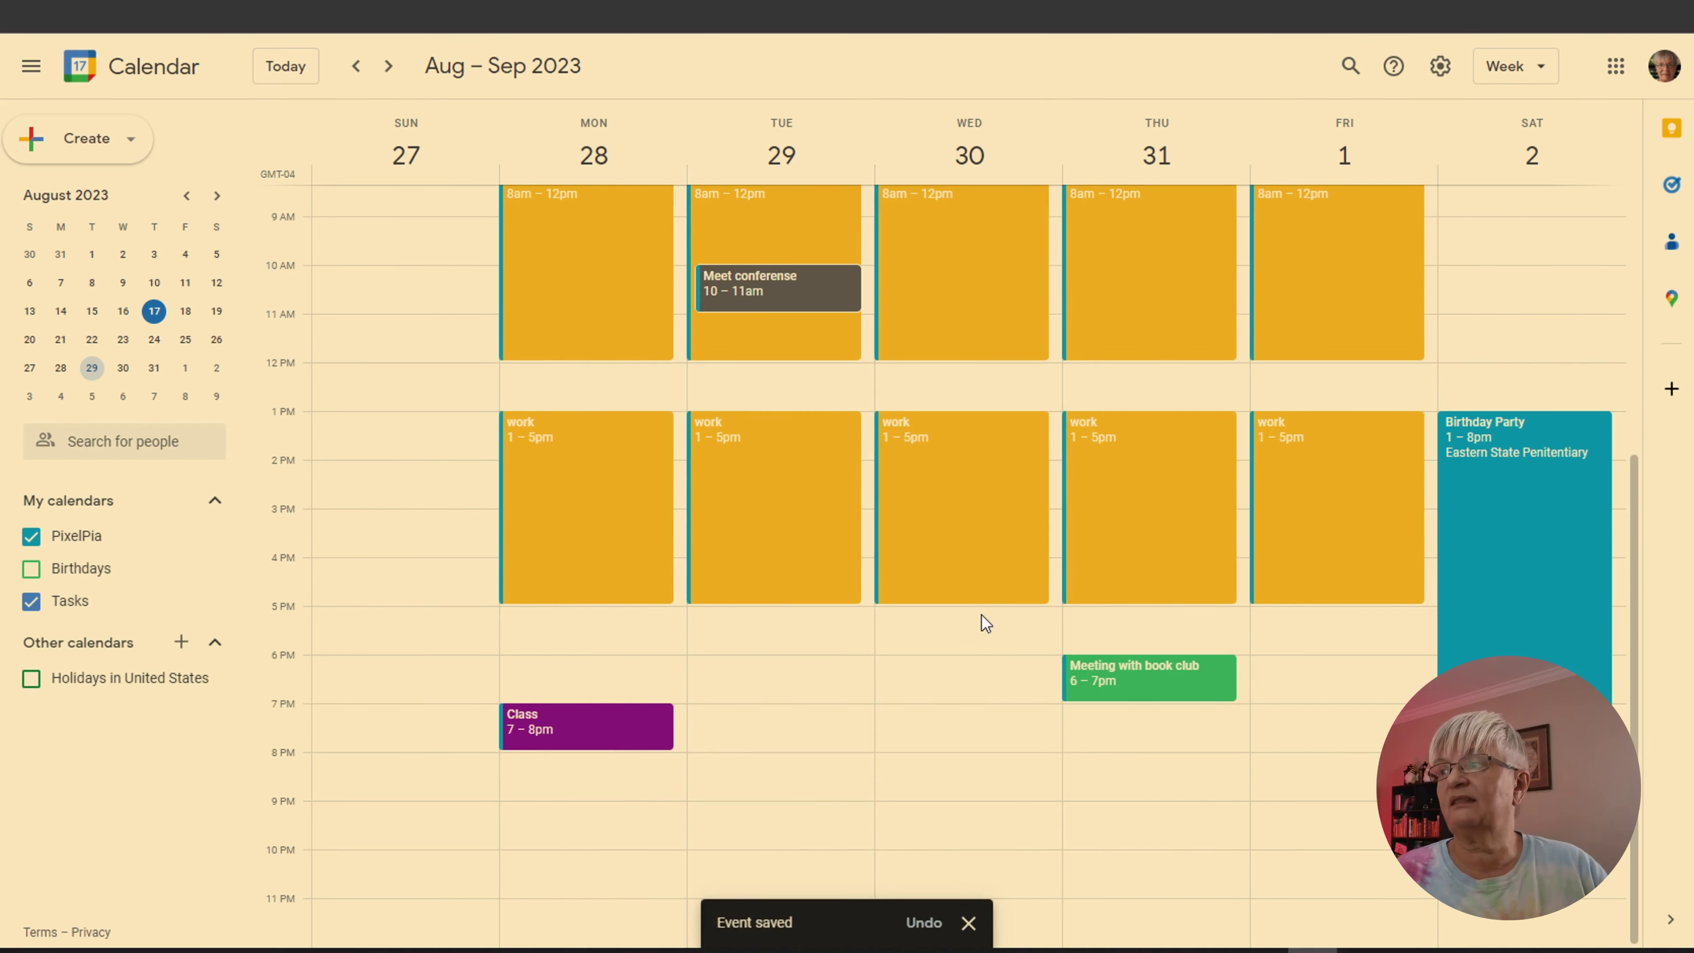
Step: Review the color-coded events across the August 27–September 2 week, then switch to the month view
scroll(1190, 641, up, 4)
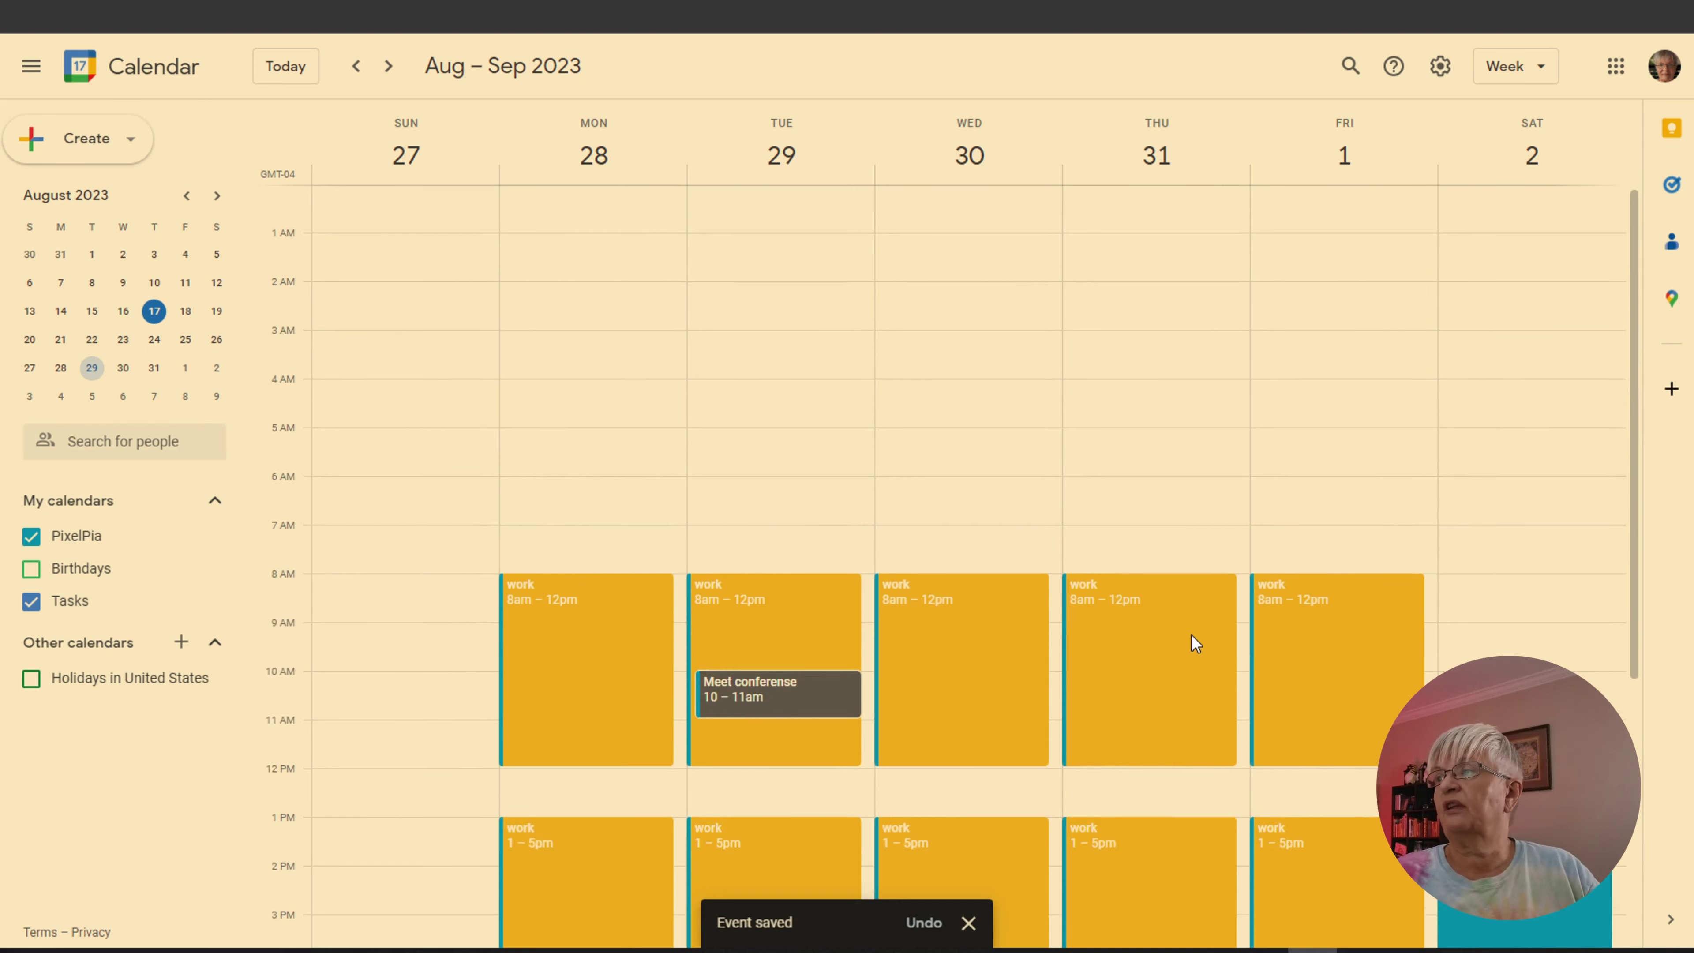
scroll(1193, 644, down, 4)
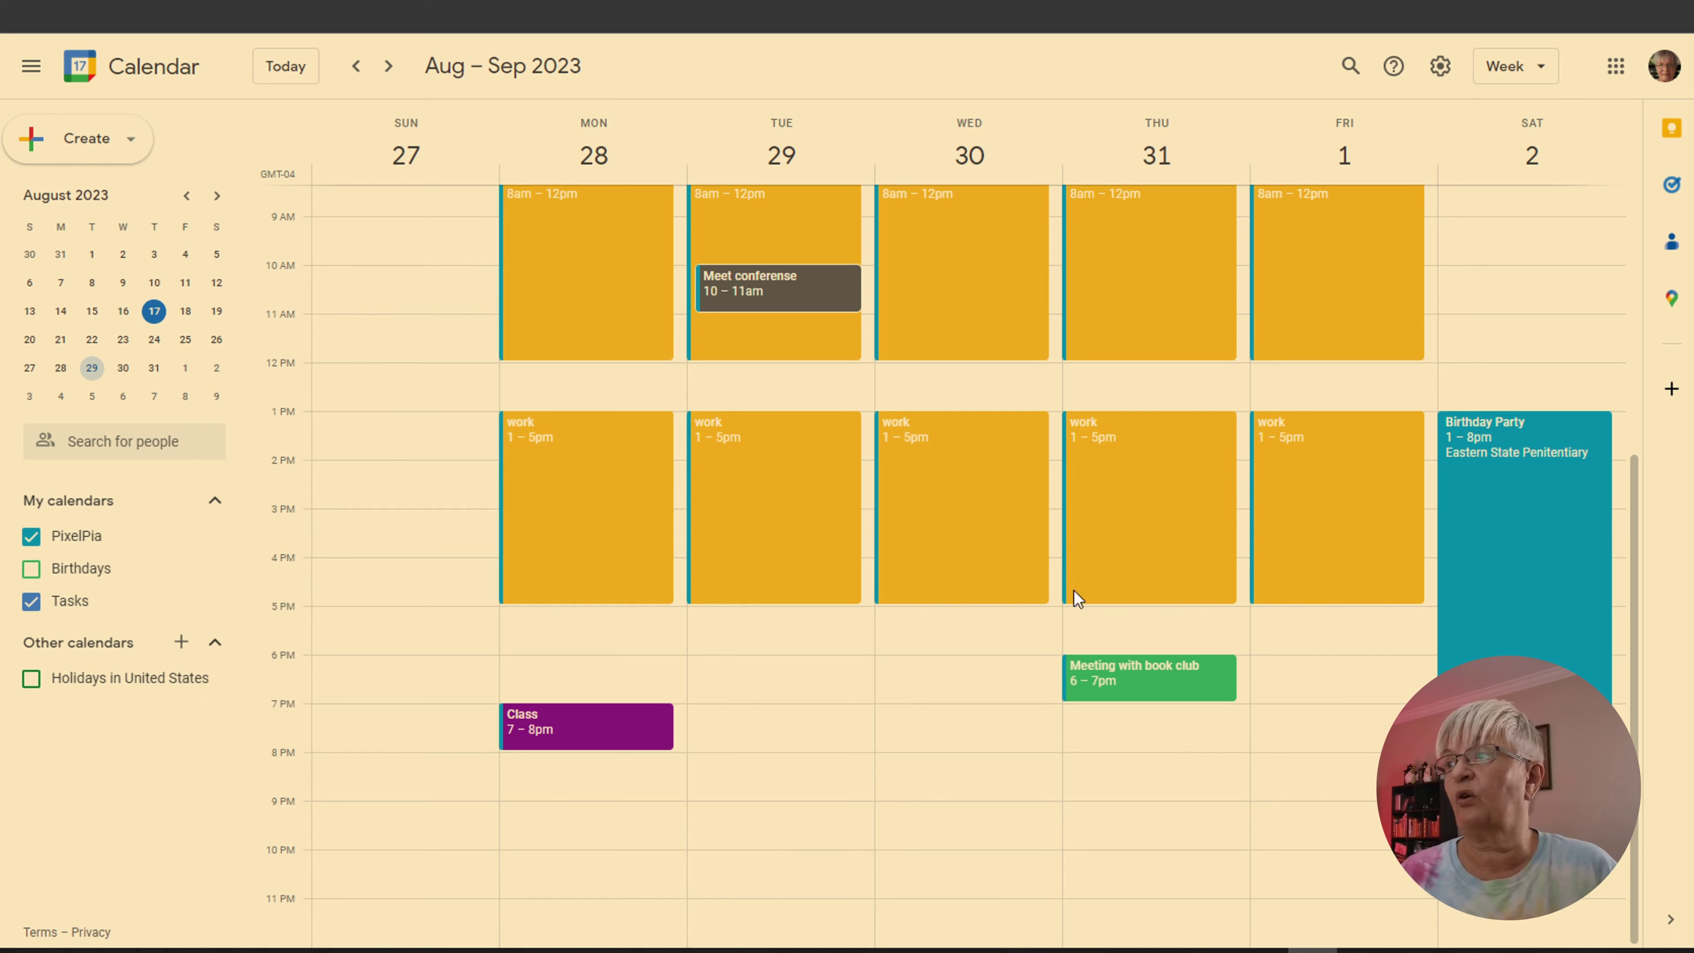
scroll(1084, 465, up, 6)
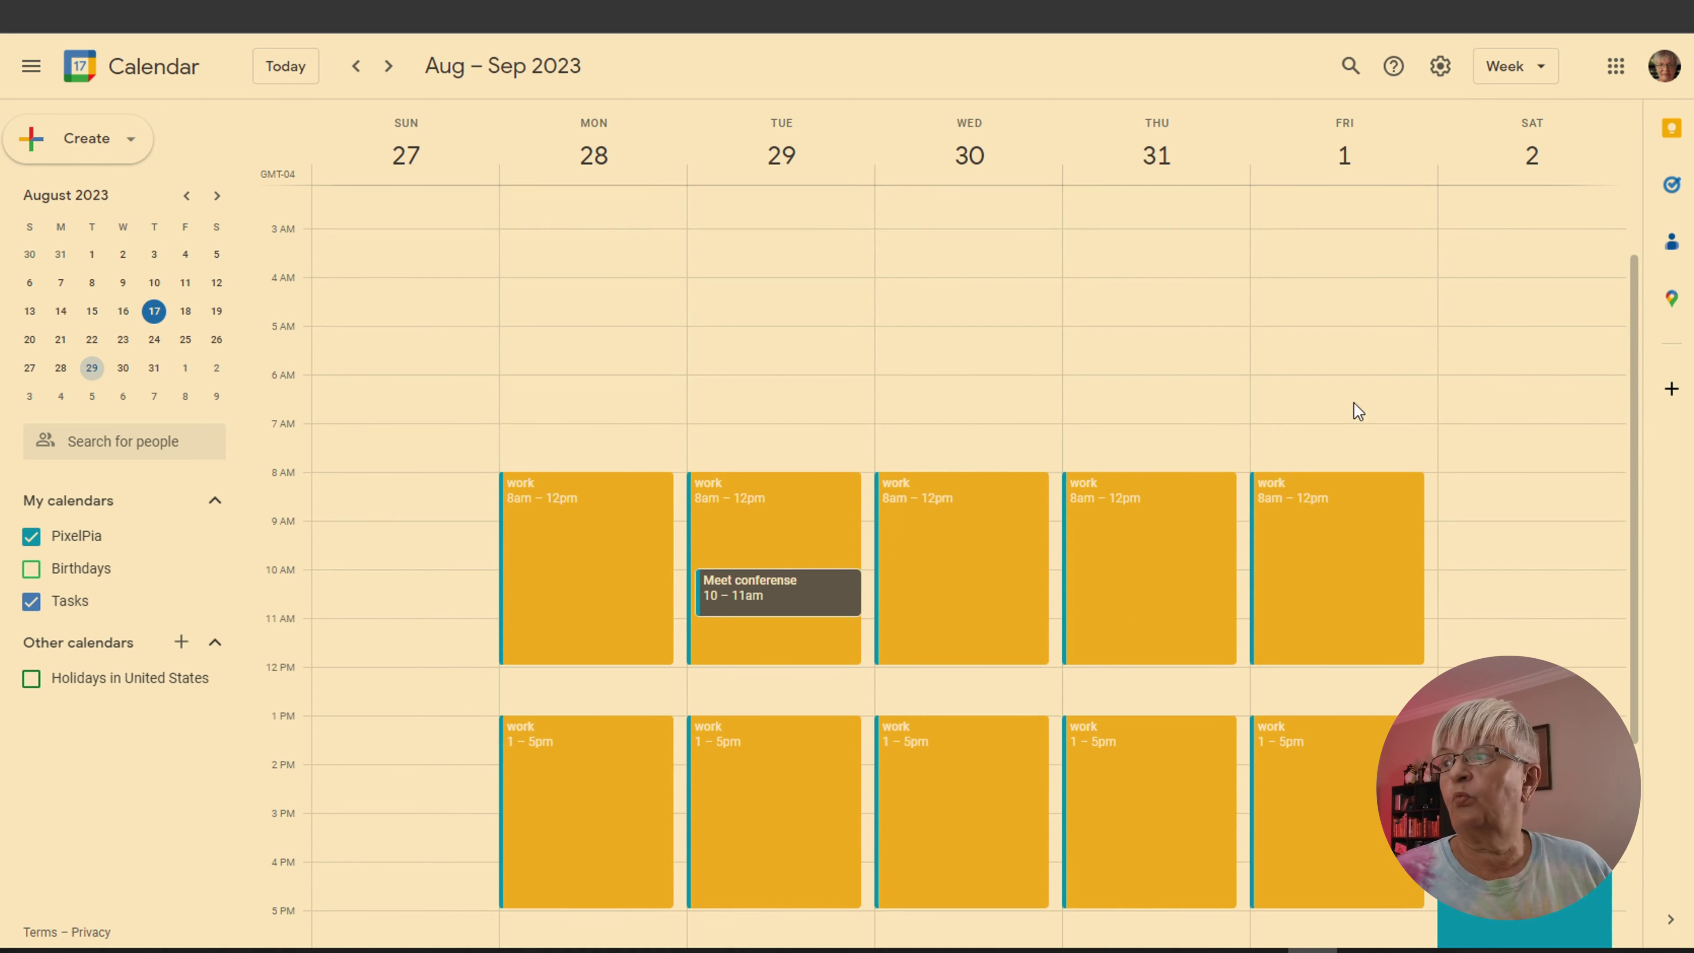
scroll(1119, 500, down, 4)
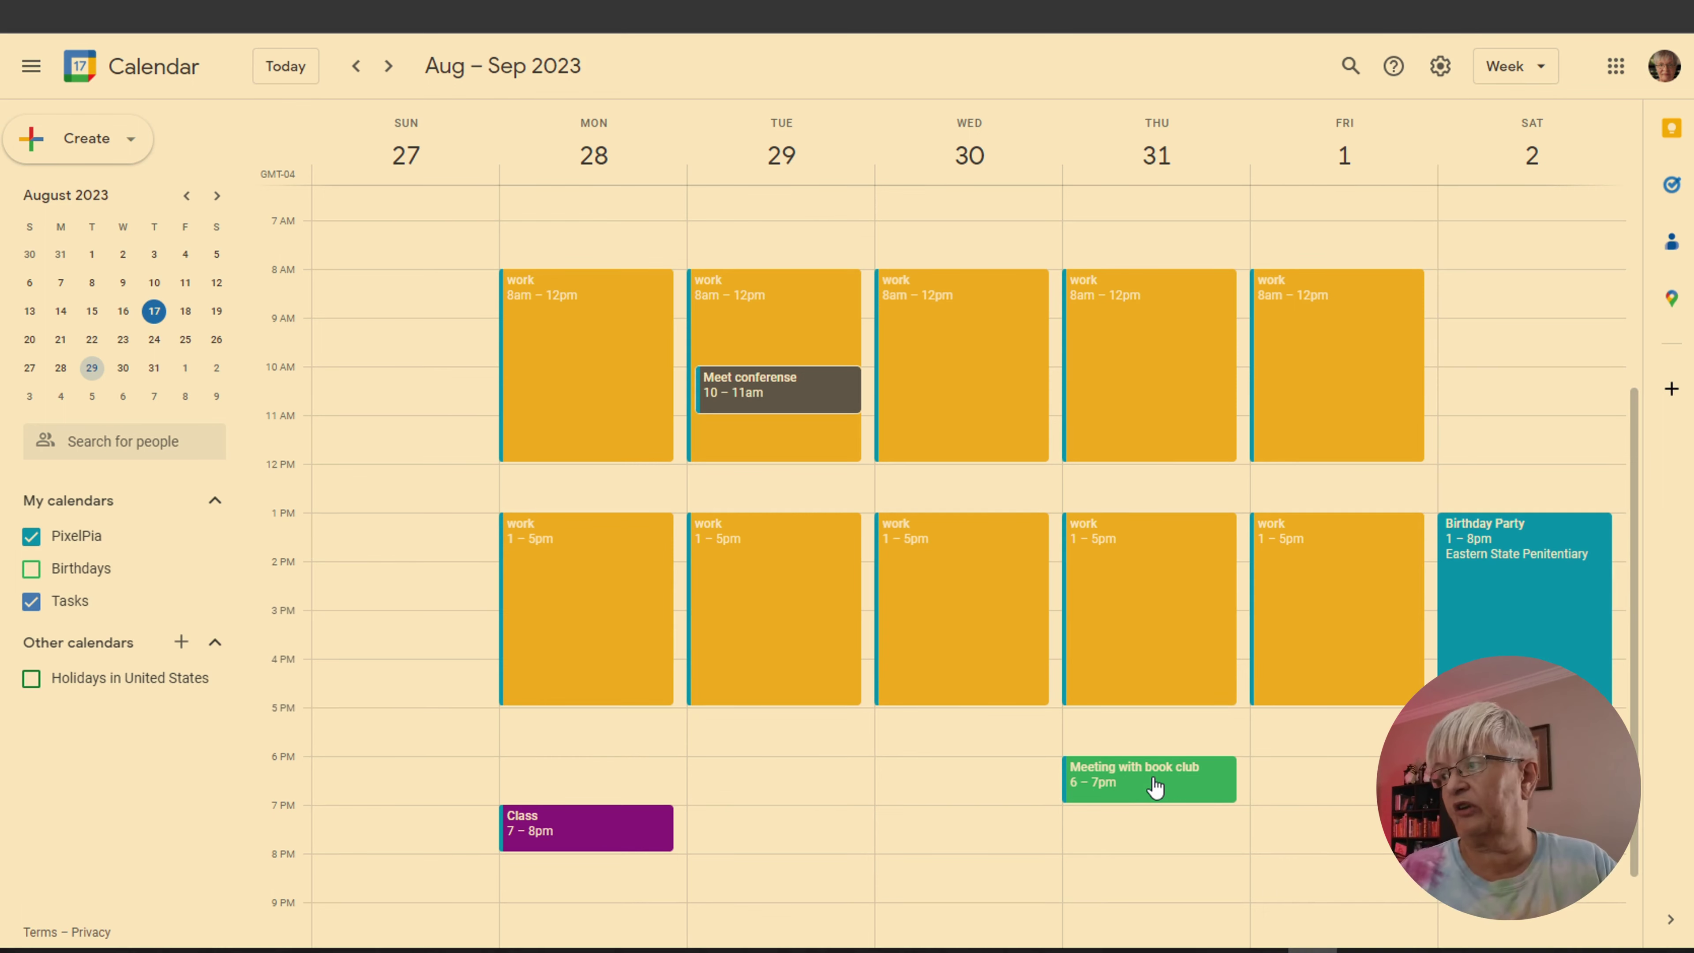
key(m)
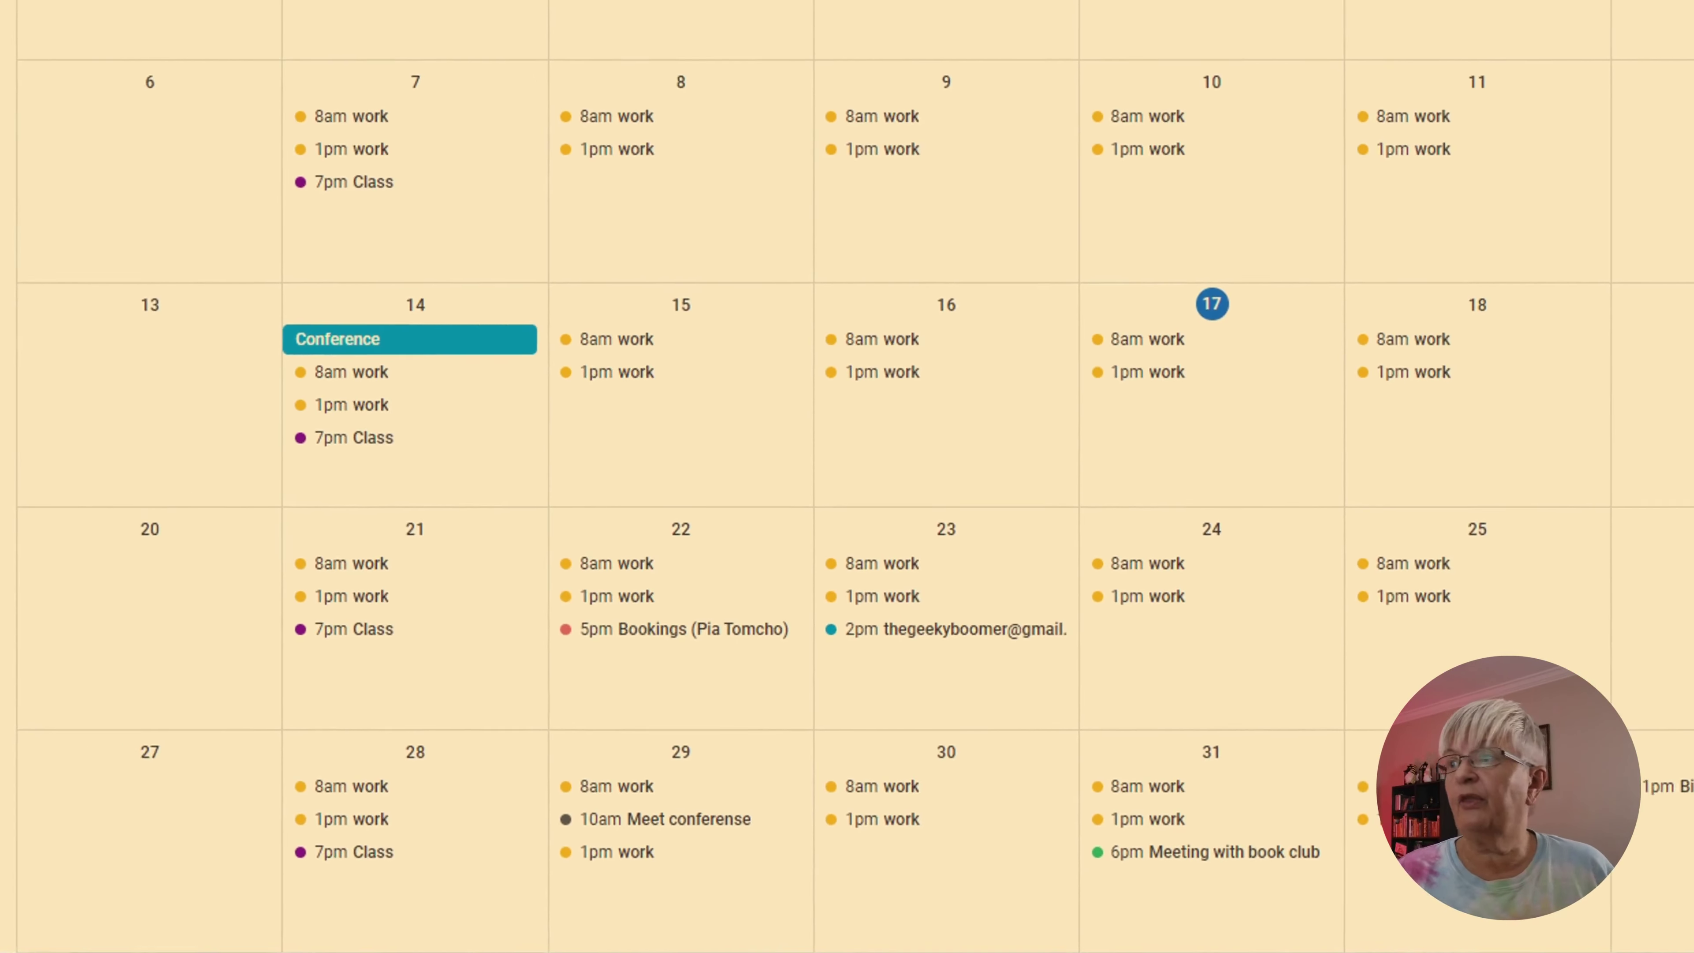